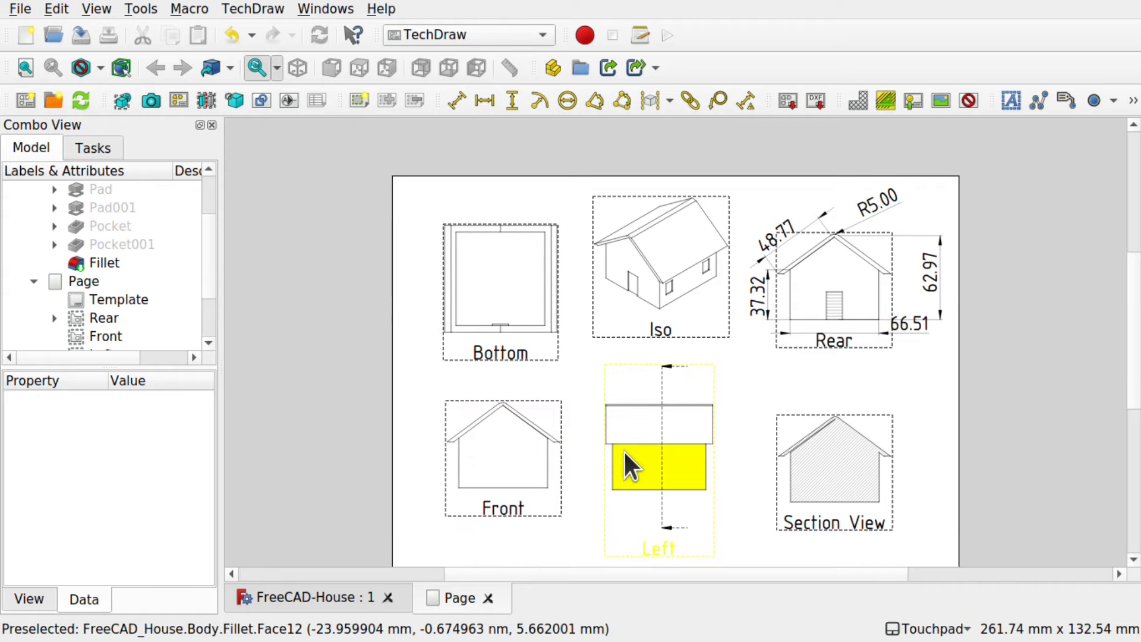
# Show the house's 3D model, then return to the finished drawing page
pyautogui.click(304, 593)
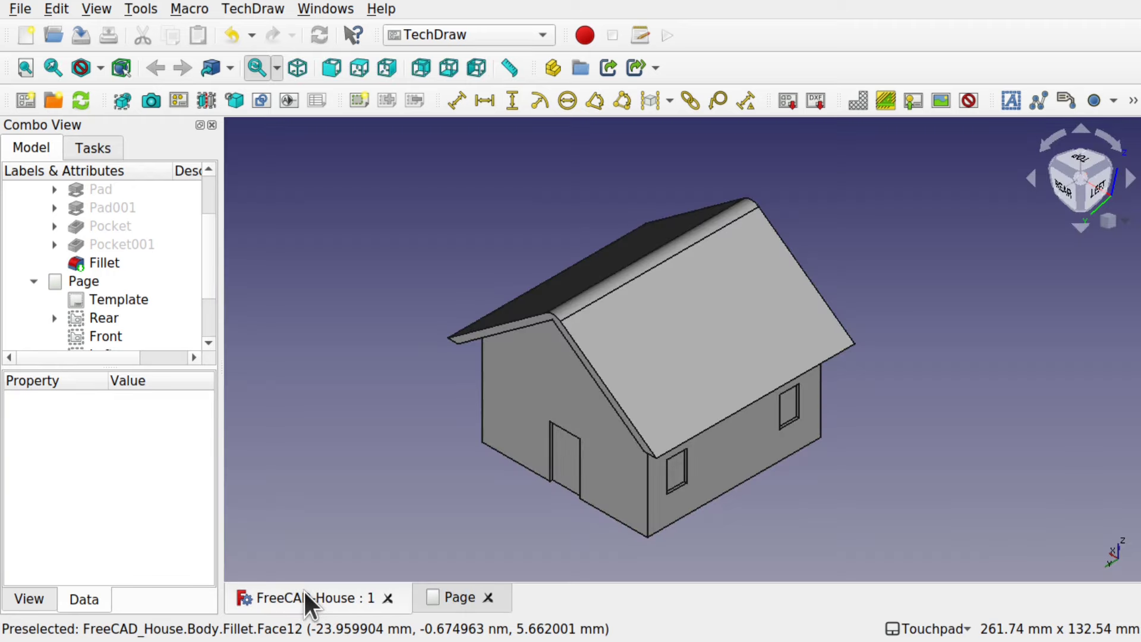
pyautogui.click(459, 591)
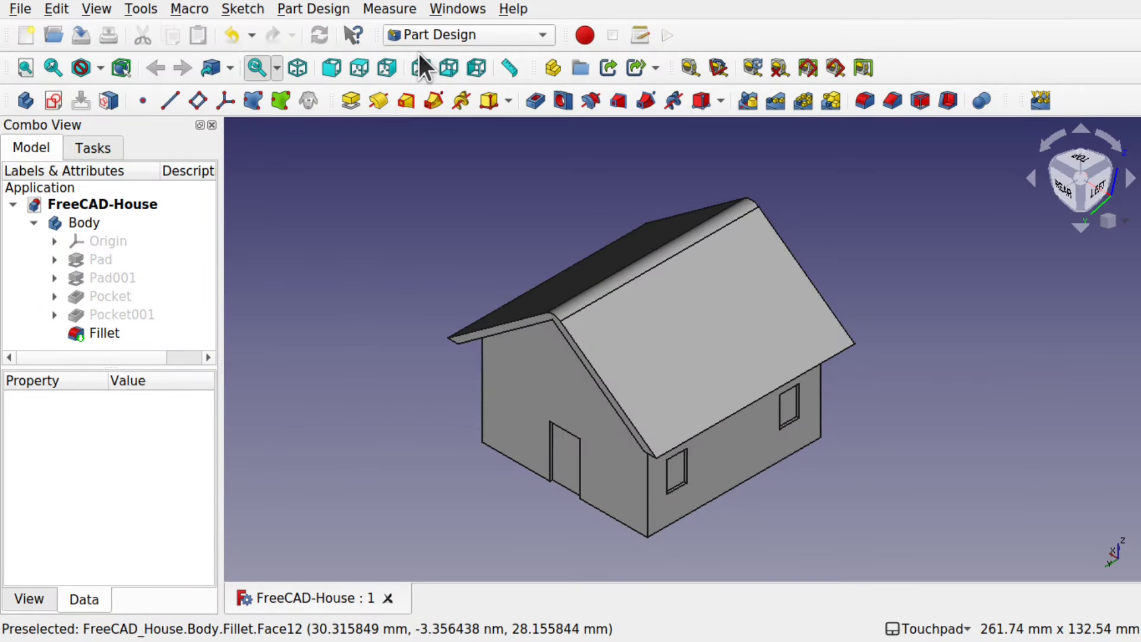
# Review the house's build stages by showing Pad, Pad001, Pocket, Pocket001 and Fillet one after another, ending with the Fillet displayed and nothing selected
pyautogui.click(109, 259)
pyautogui.press('space')
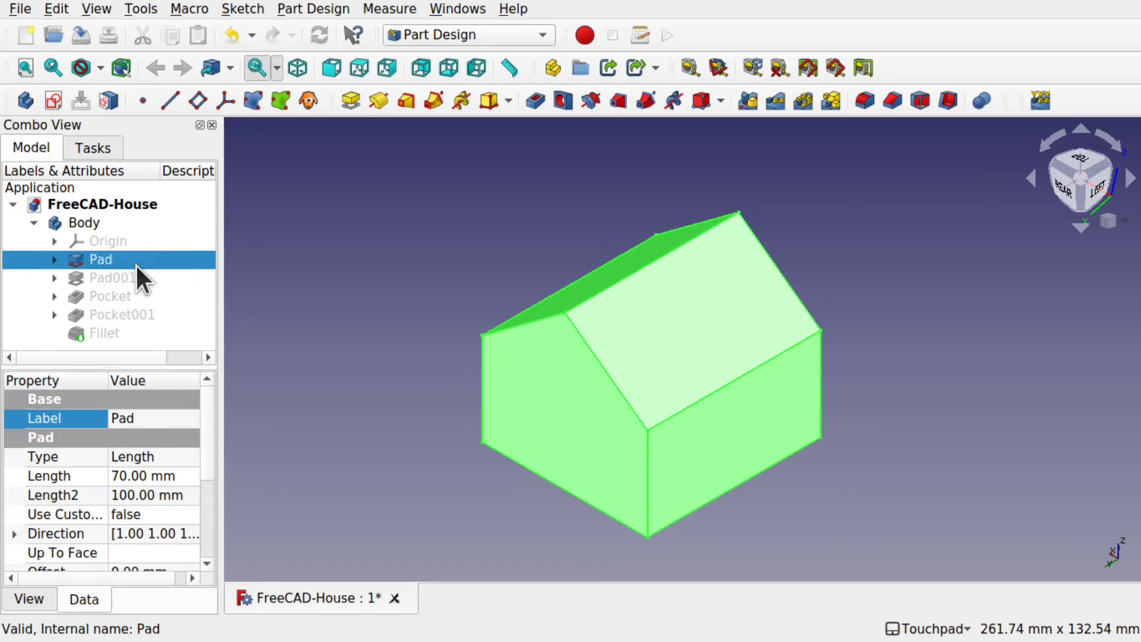
pyautogui.click(114, 277)
pyautogui.press('space')
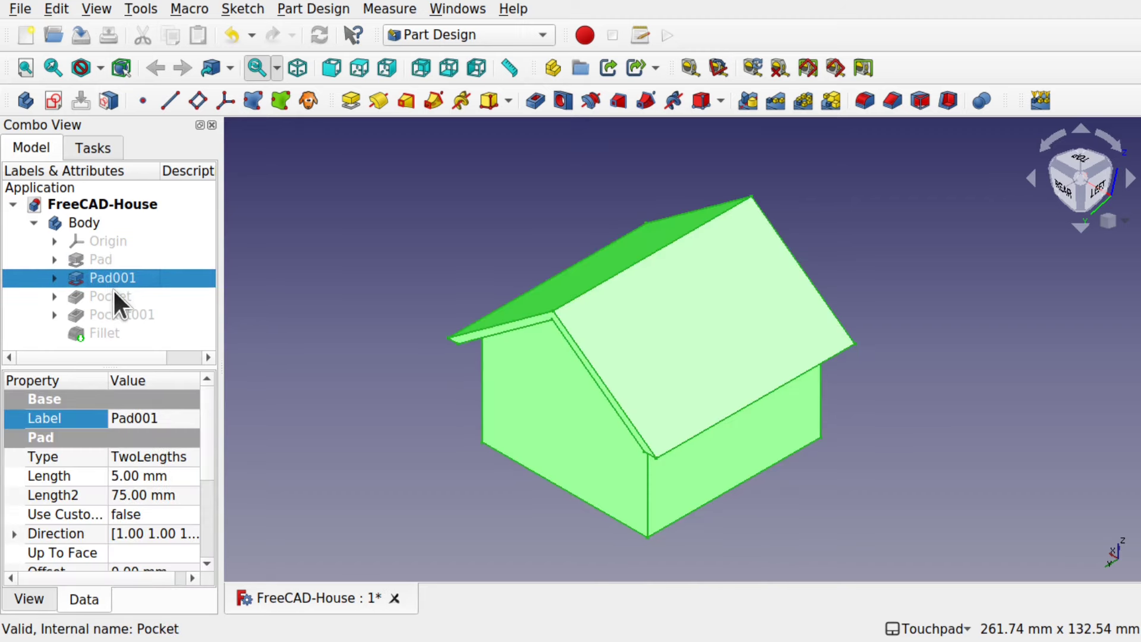
pyautogui.click(114, 289)
pyautogui.press('space')
pyautogui.click(116, 313)
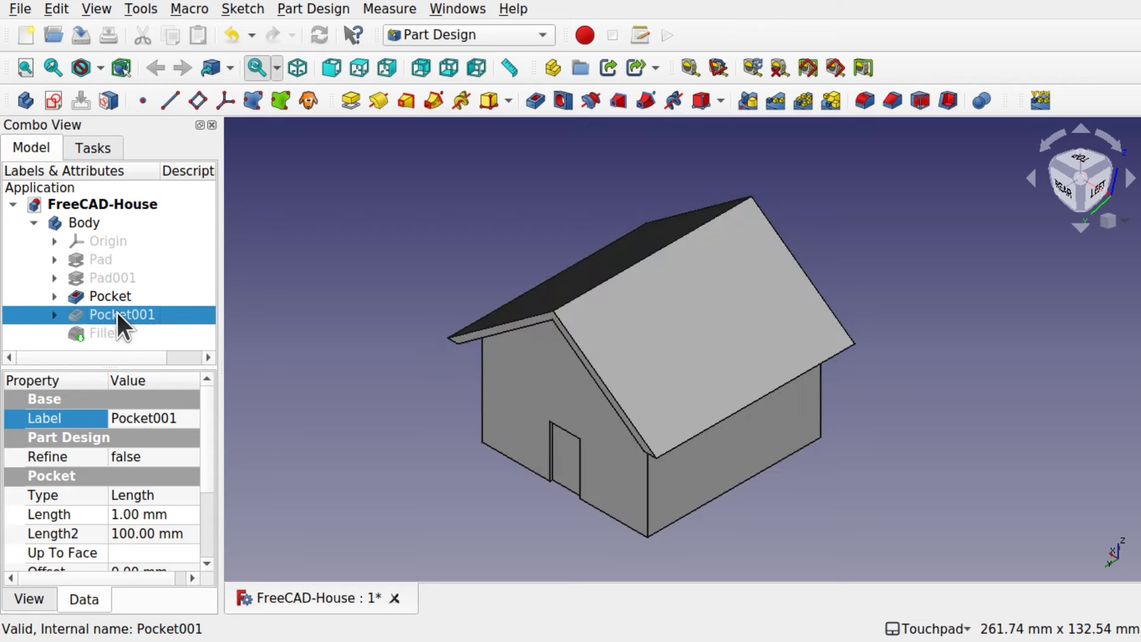
pyautogui.press('space')
pyautogui.click(90, 332)
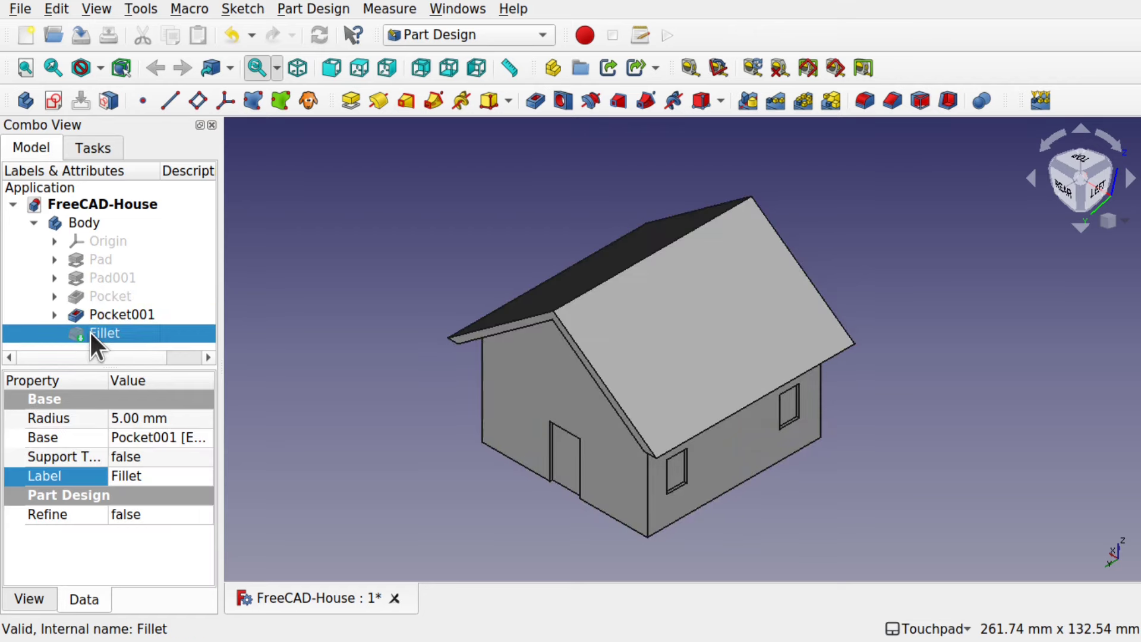
pyautogui.press('space')
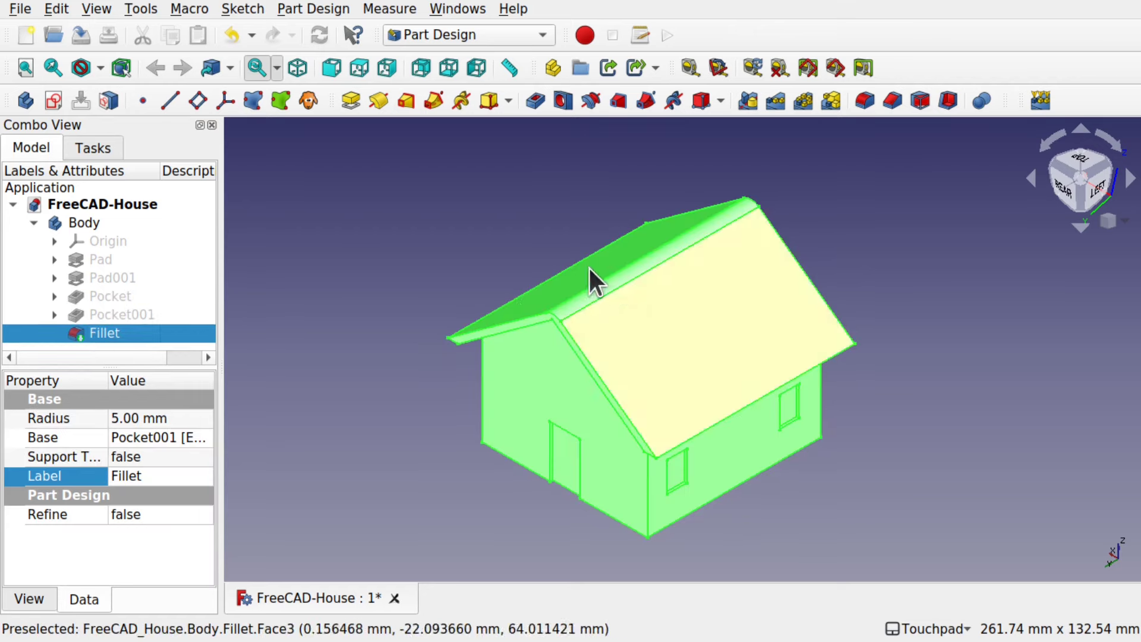
pyautogui.click(407, 412)
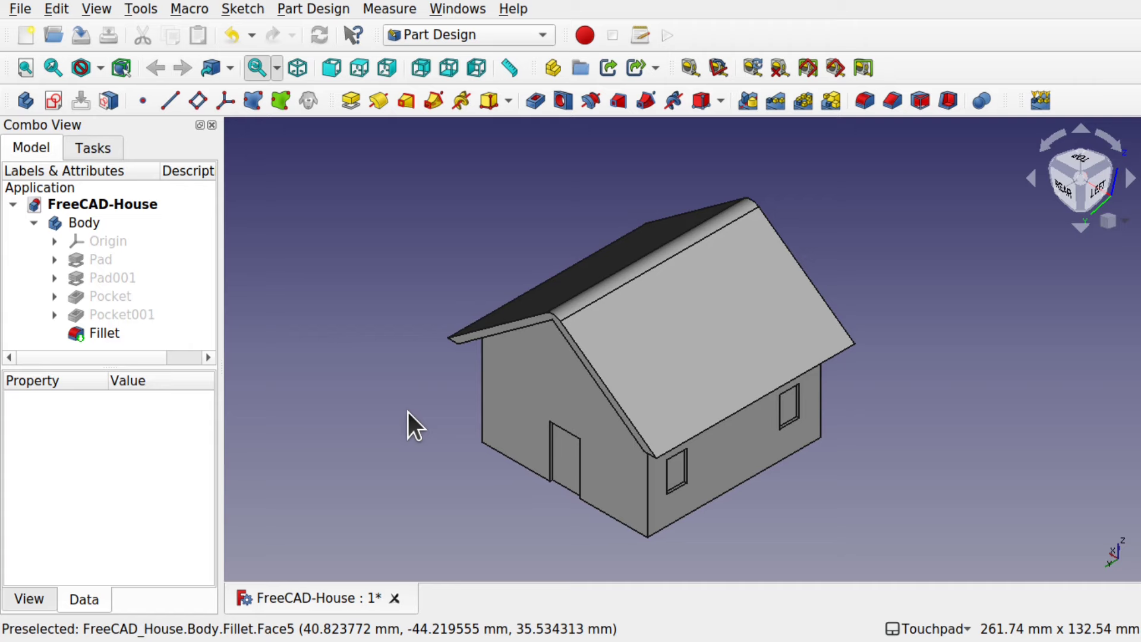
# Switch to the TechDraw workbench and insert a default drawing page for the house
pyautogui.click(484, 27)
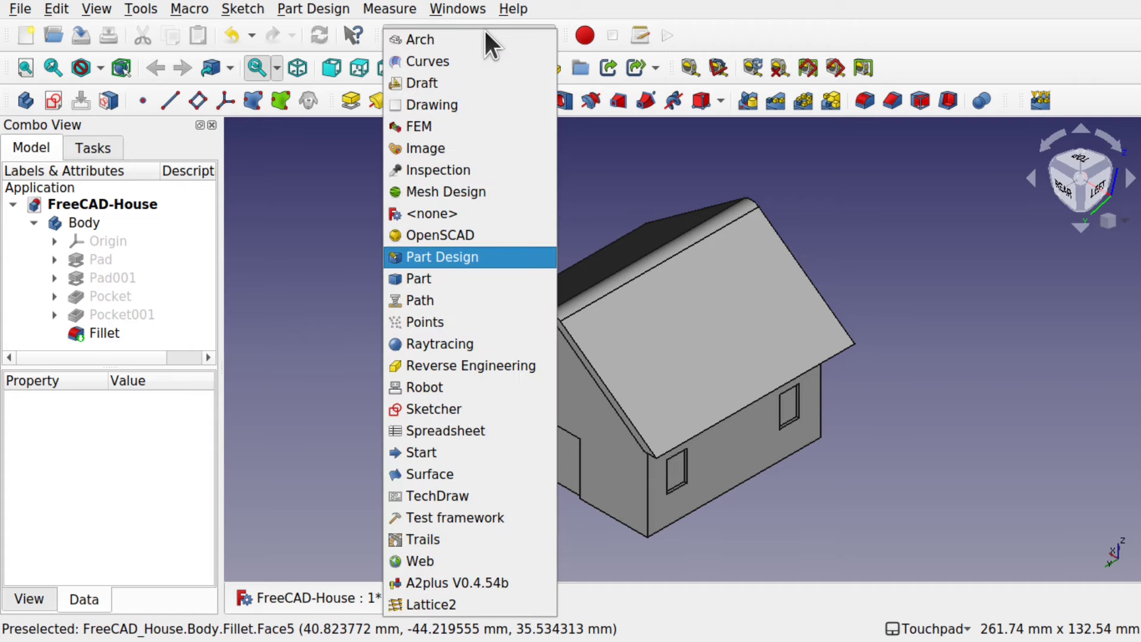
pyautogui.click(481, 511)
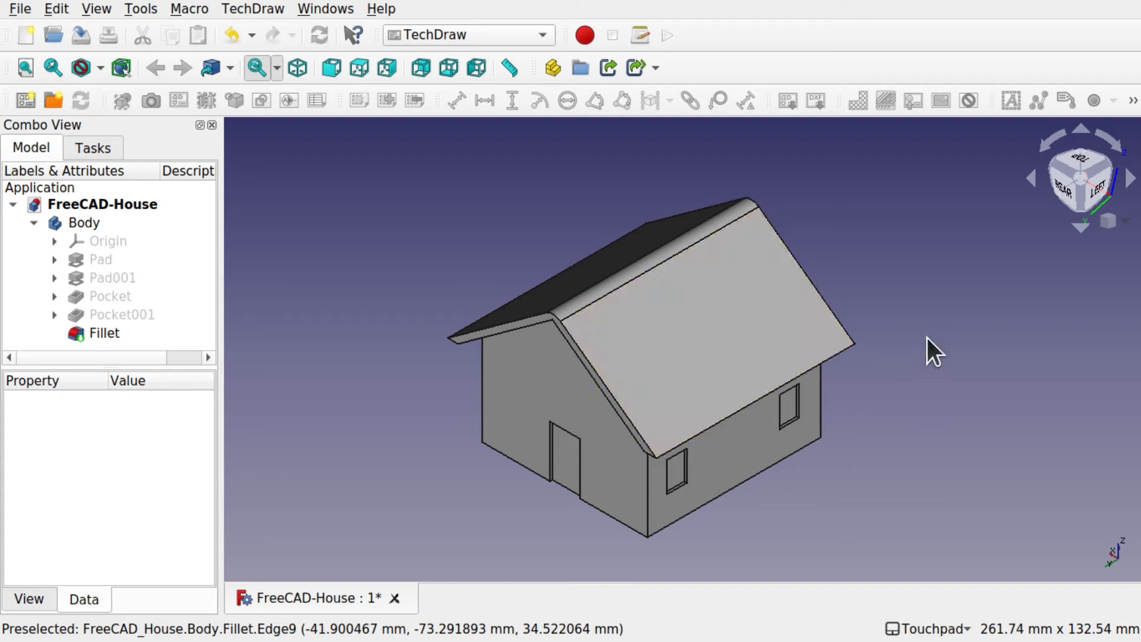
pyautogui.keyDown('alt'); pyautogui.moveTo(924, 348); pyautogui.dragTo(1098, 179); pyautogui.keyUp('alt')
pyautogui.keyDown('alt'); pyautogui.moveTo(866, 286); pyautogui.dragTo(956, 239); pyautogui.keyUp('alt')
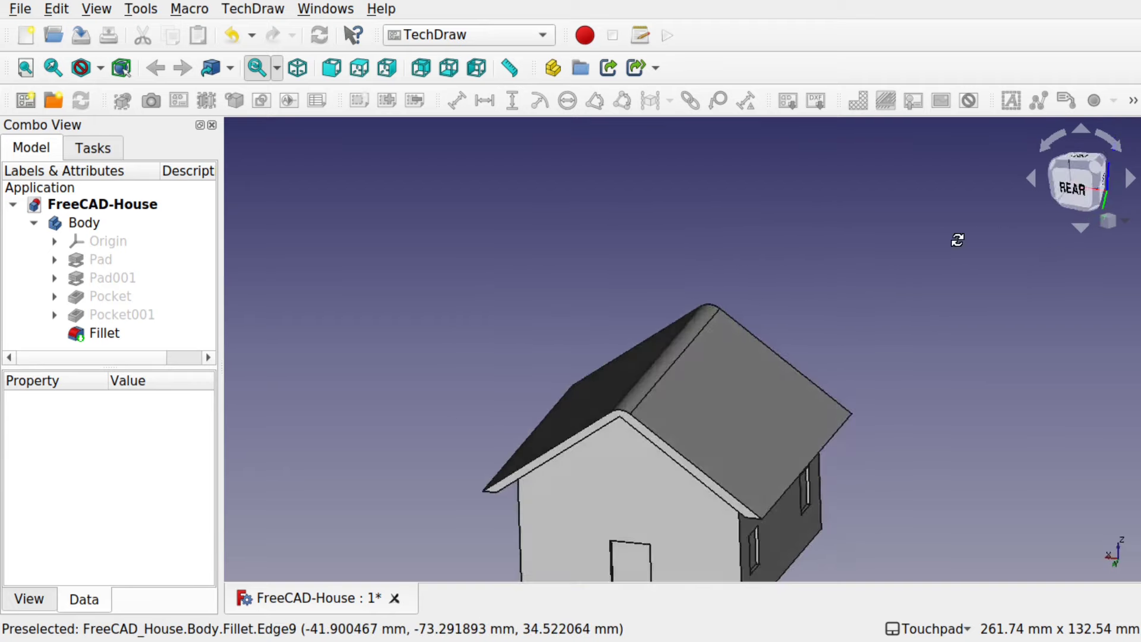
pyautogui.keyDown('alt'); pyautogui.moveTo(884, 428); pyautogui.dragTo(800, 408); pyautogui.keyUp('alt')
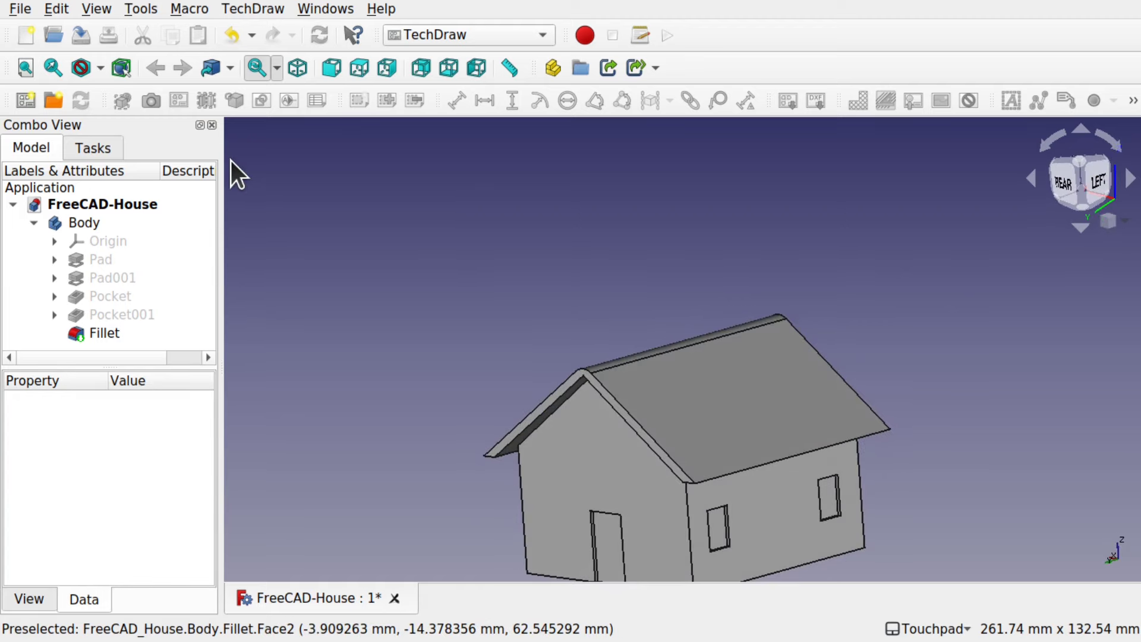
pyautogui.click(258, 7)
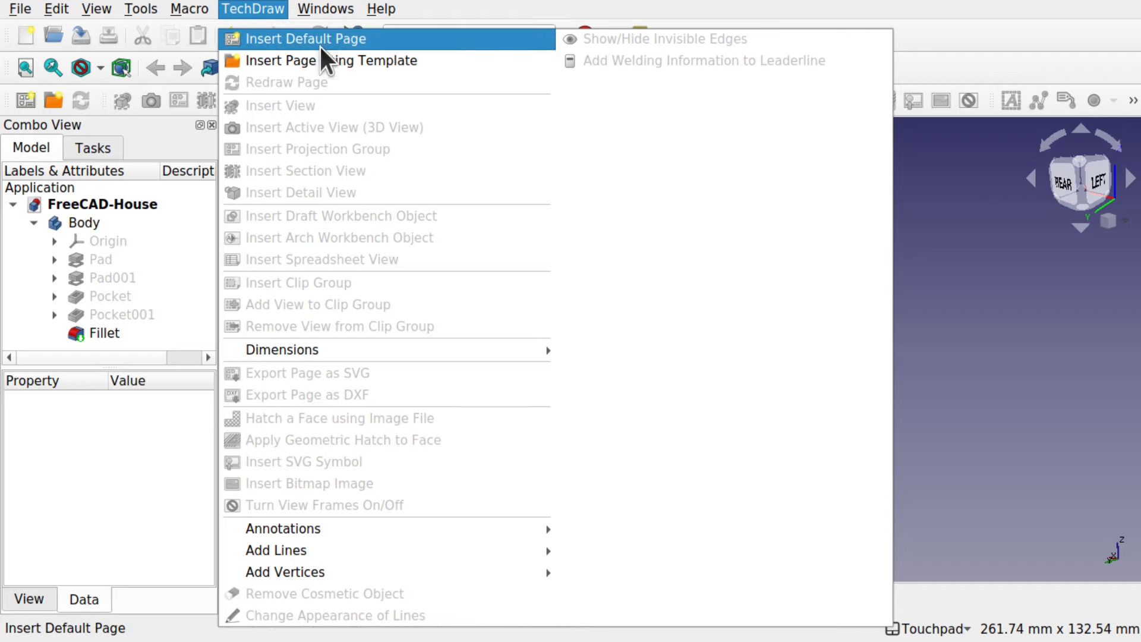
pyautogui.click(24, 105)
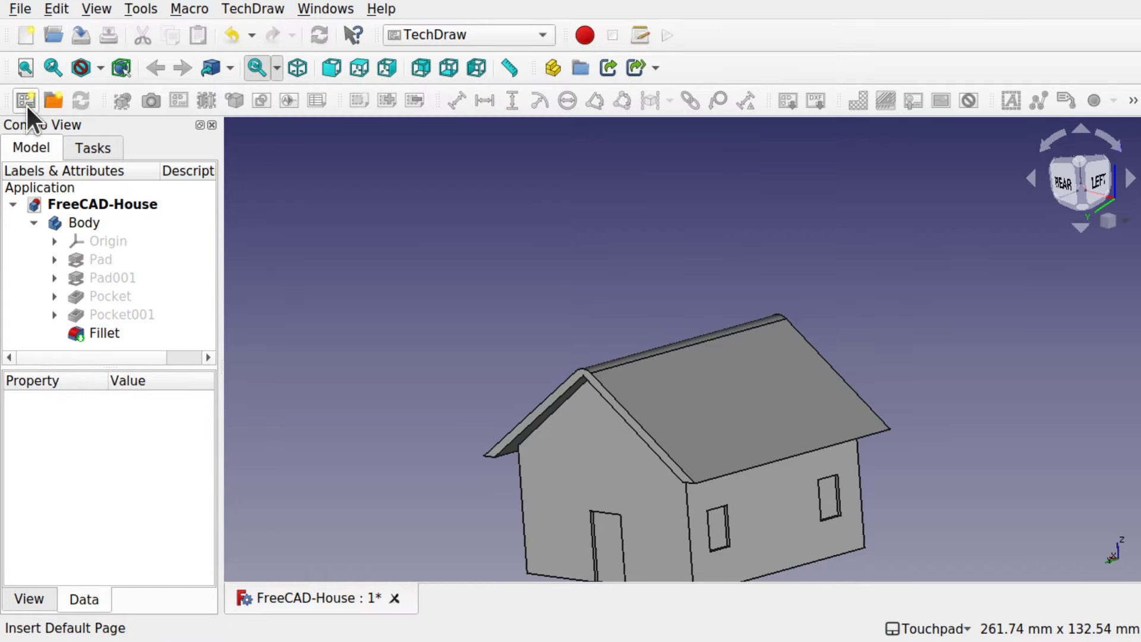
pyautogui.click(26, 101)
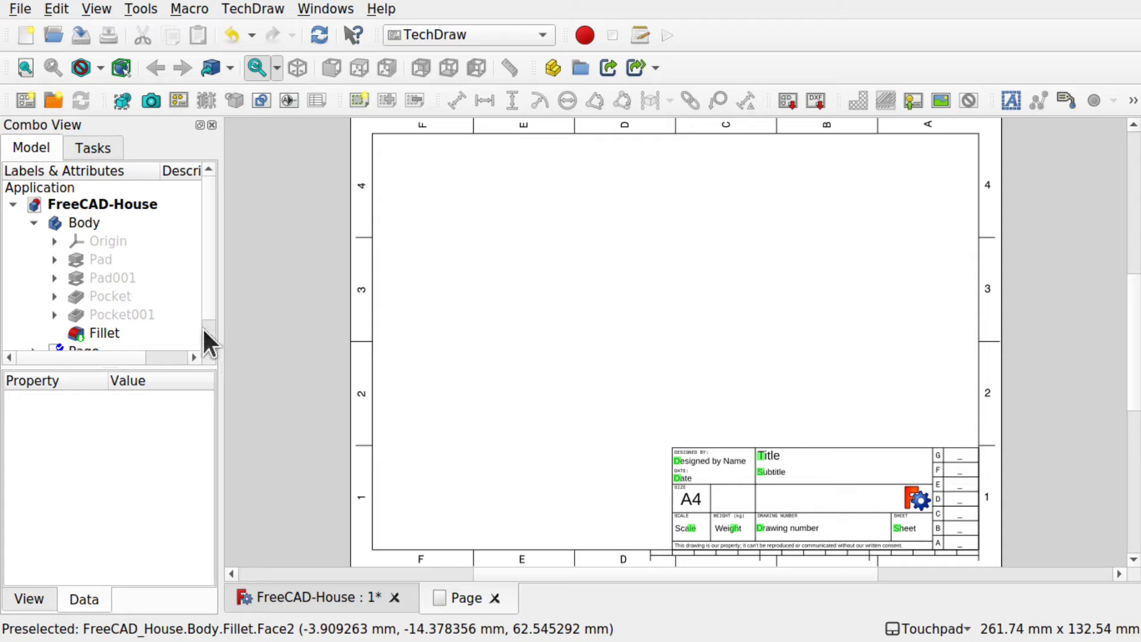
# Expand the new page in the model tree, select its template and enlarge the property area to show the template file setting
pyautogui.scroll(-1, 204, 331)
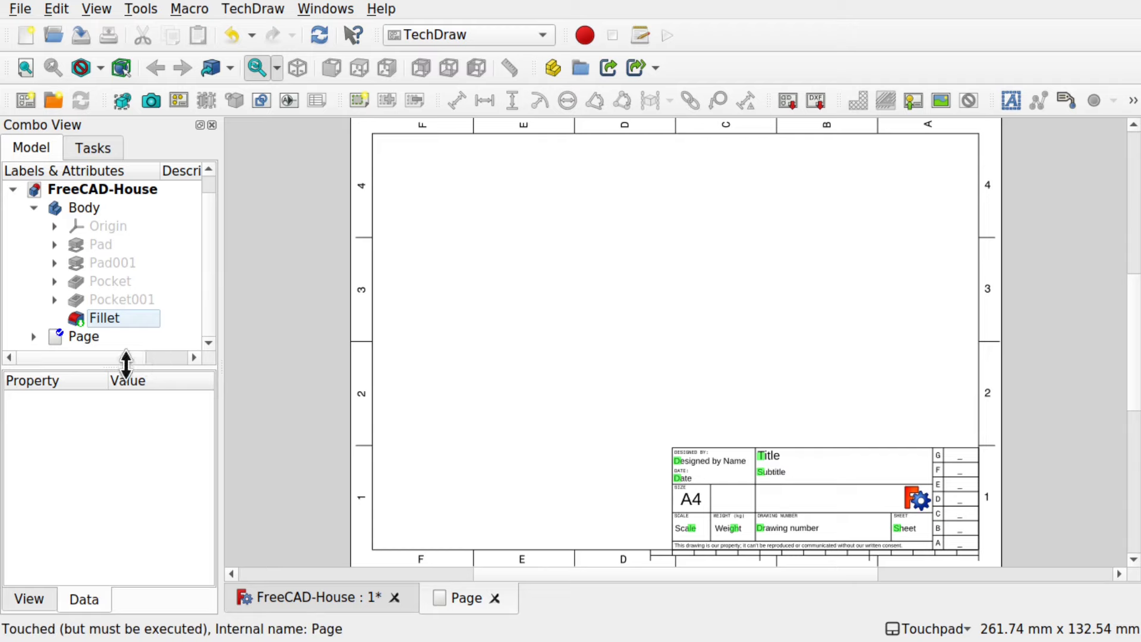
pyautogui.moveTo(126, 363); pyautogui.dragTo(119, 462)
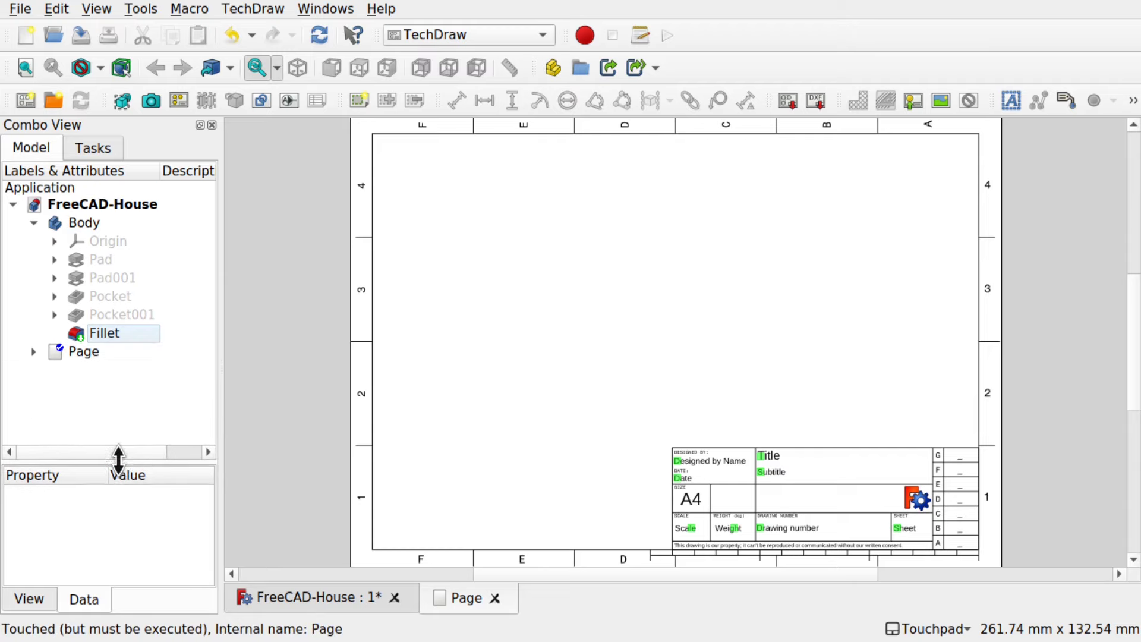
pyautogui.click(79, 354)
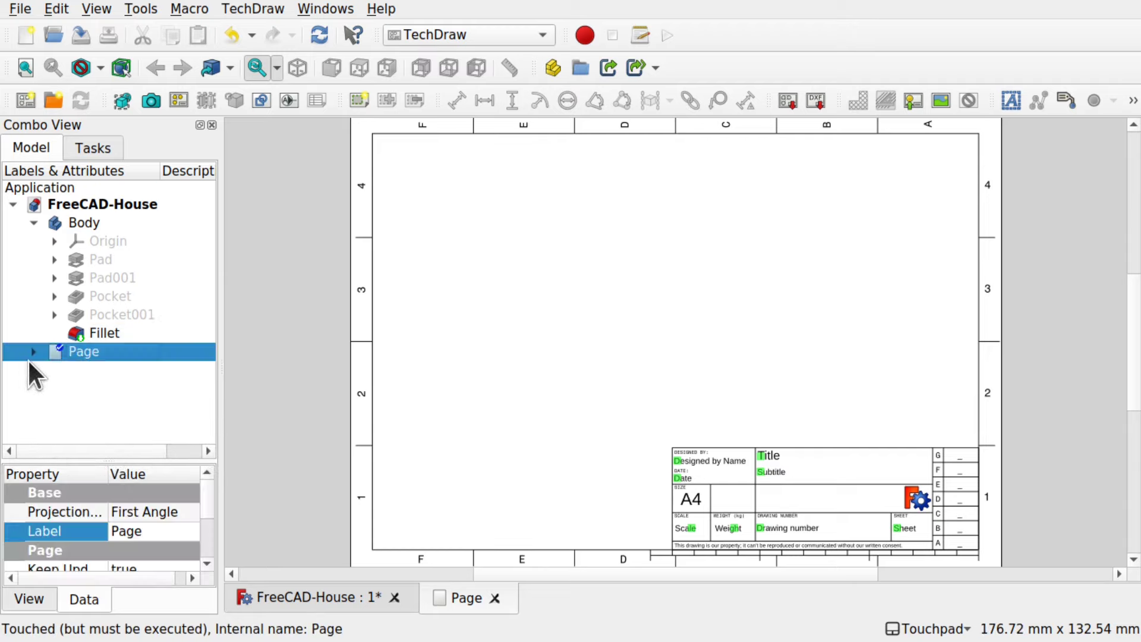
pyautogui.click(33, 355)
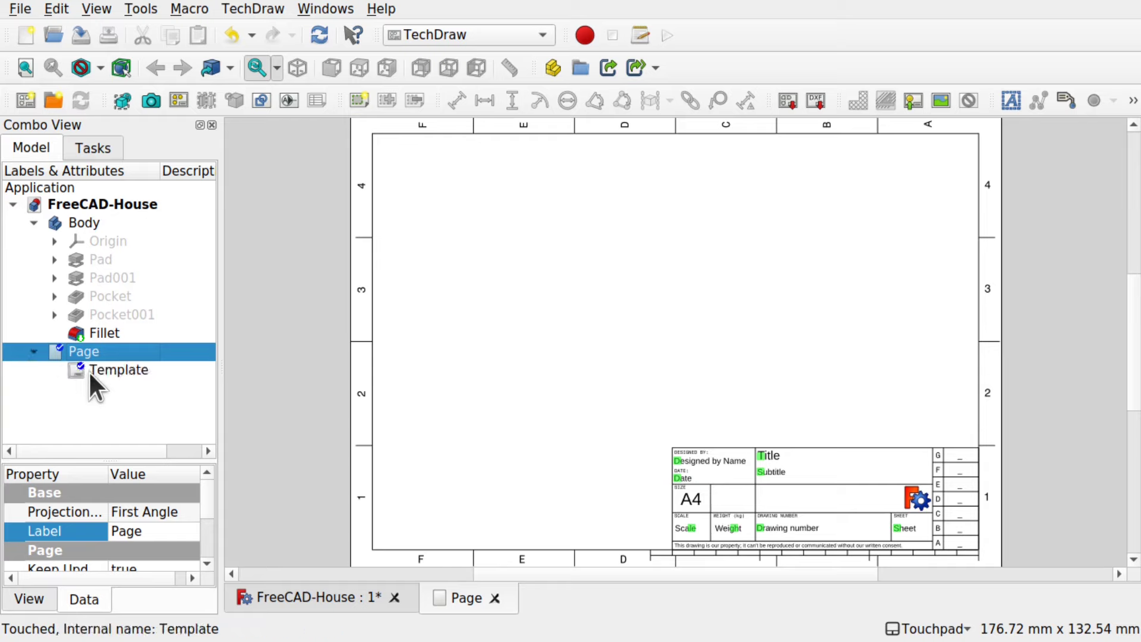
pyautogui.click(130, 370)
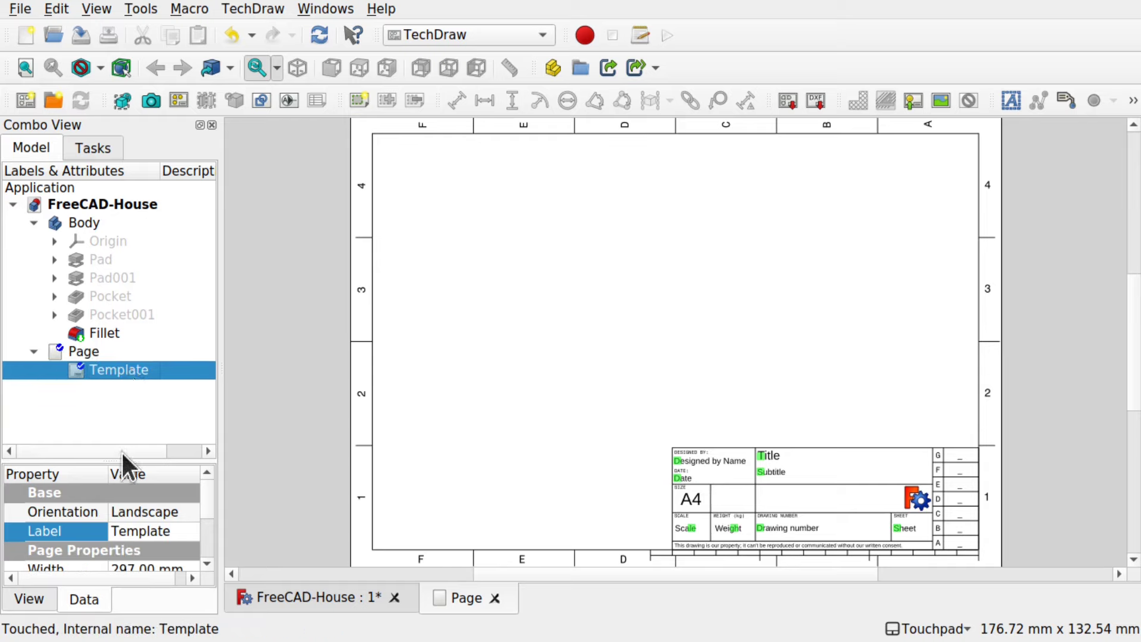
pyautogui.moveTo(224, 469); pyautogui.dragTo(340, 470)
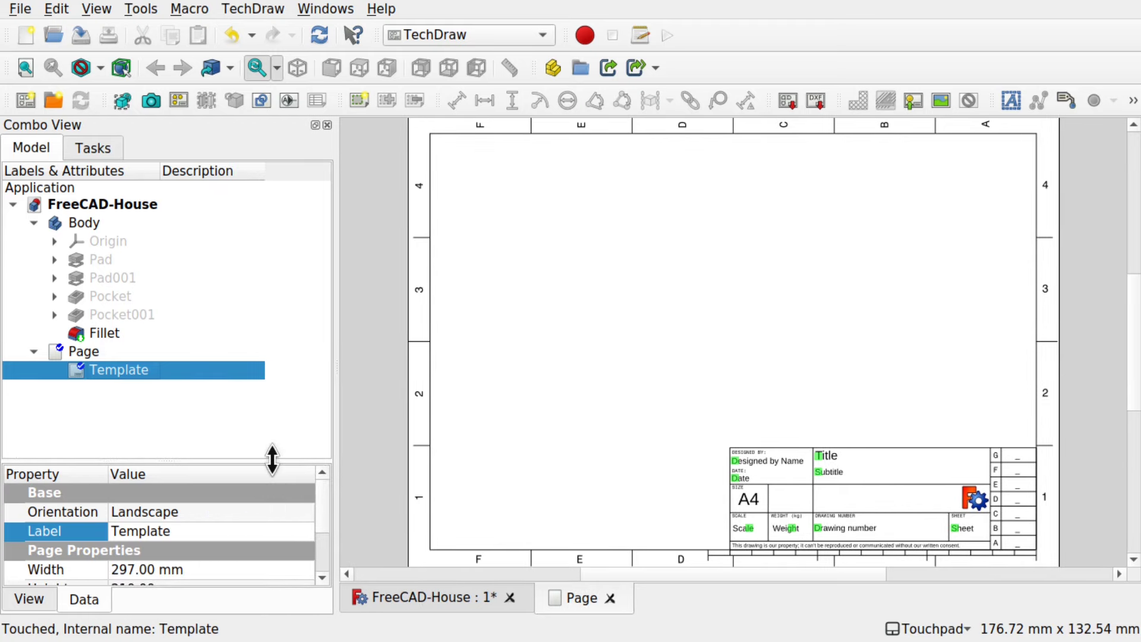
pyautogui.moveTo(273, 459); pyautogui.dragTo(277, 394)
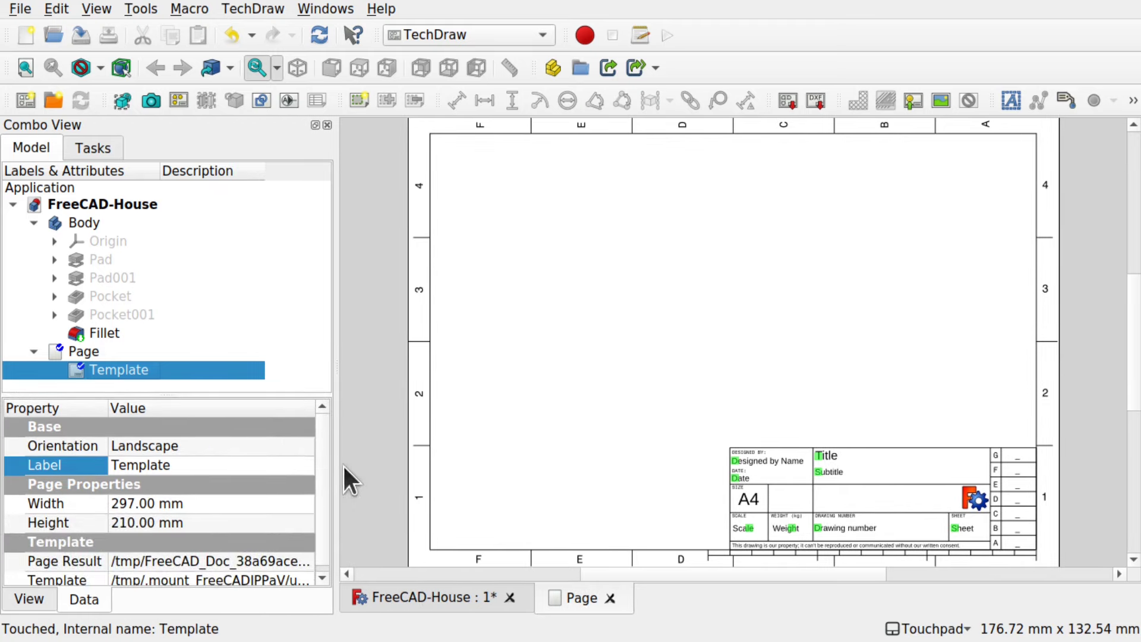
pyautogui.moveTo(323, 458); pyautogui.dragTo(323, 477)
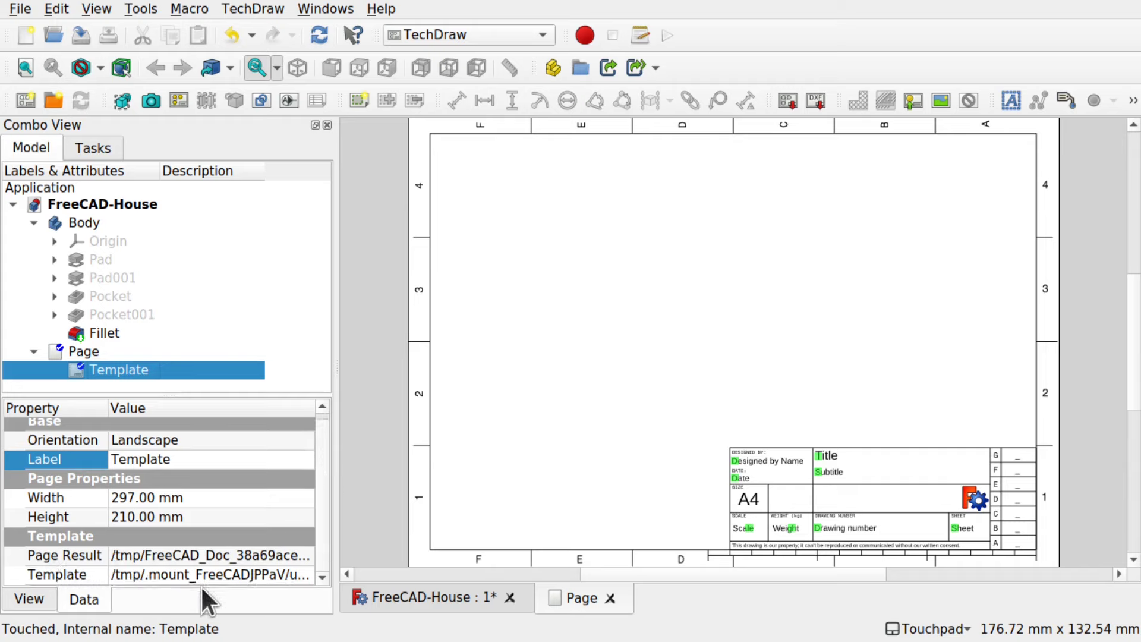
# Replace the page's template file with A4_Landscape_blank.svg
pyautogui.click(302, 574)
pyautogui.click(303, 576)
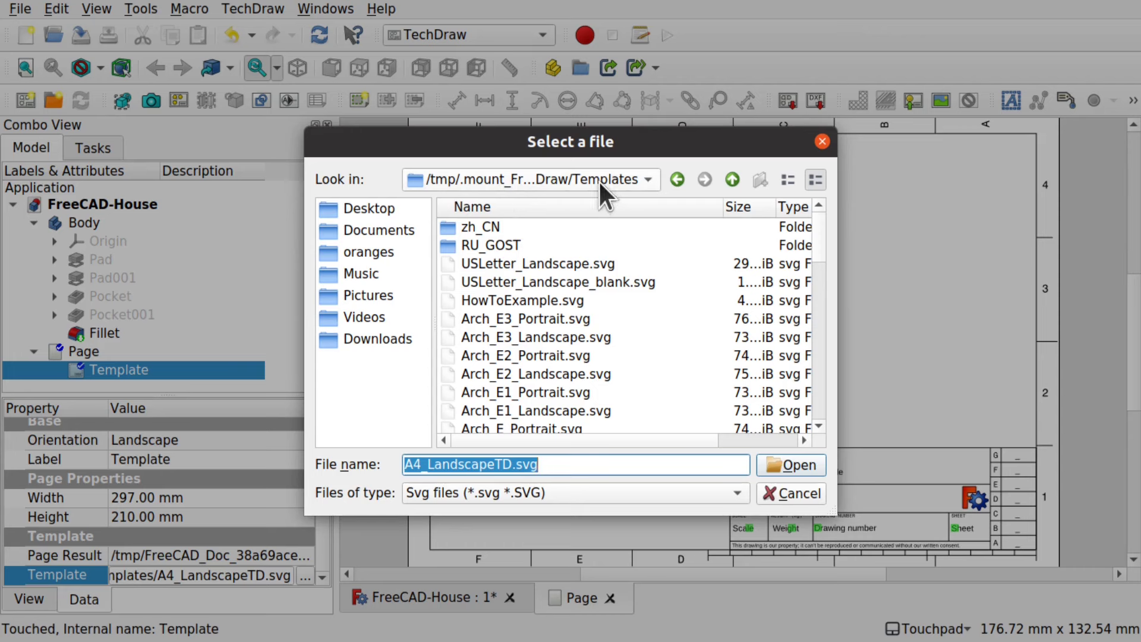
pyautogui.click(819, 241)
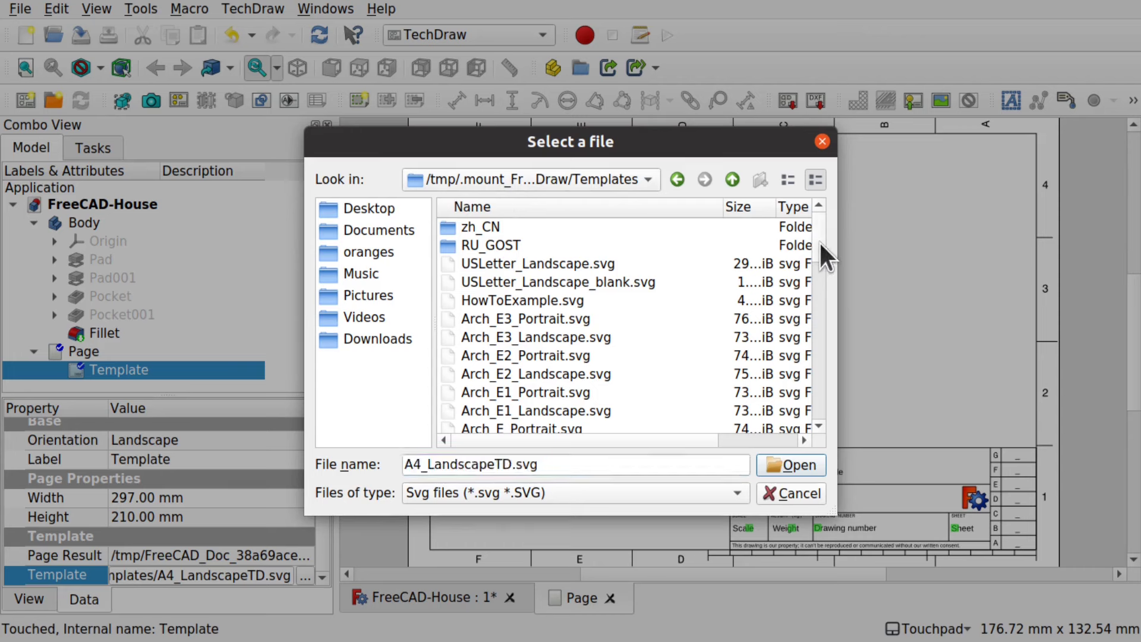
pyautogui.moveTo(819, 241); pyautogui.dragTo(811, 334)
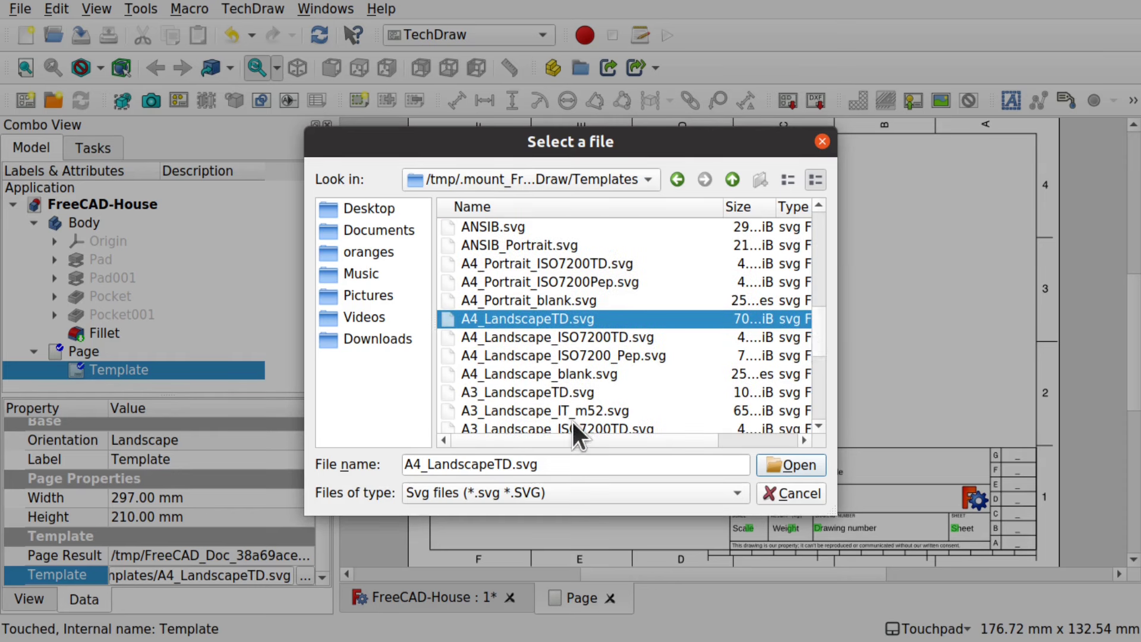
pyautogui.scroll(-6, 819, 426)
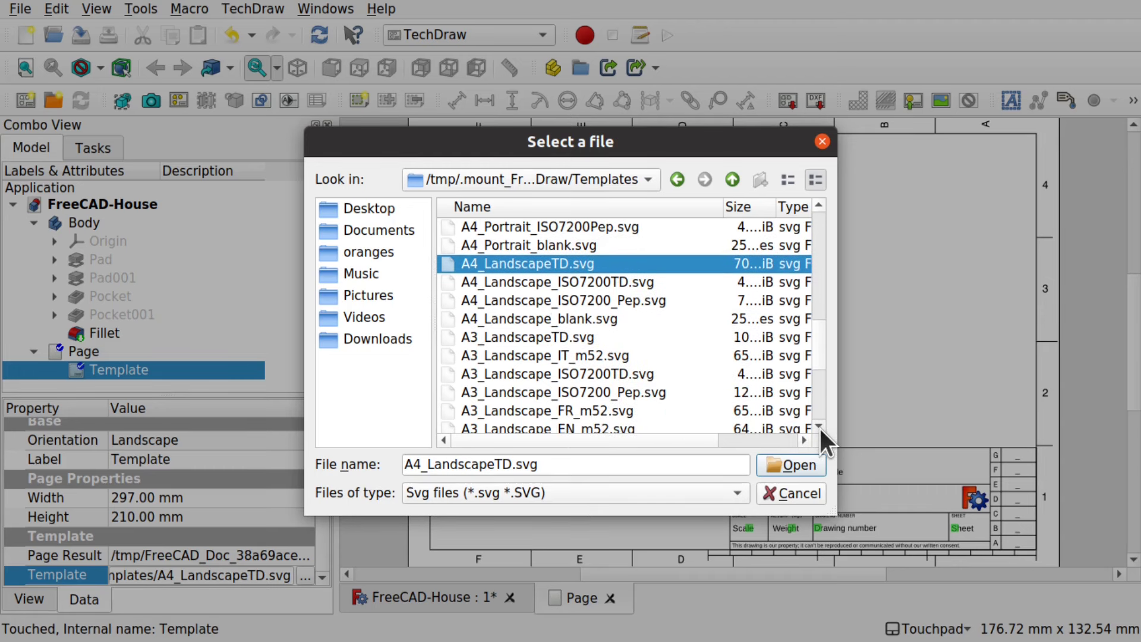
pyautogui.moveTo(820, 351); pyautogui.dragTo(819, 315)
pyautogui.click(584, 393)
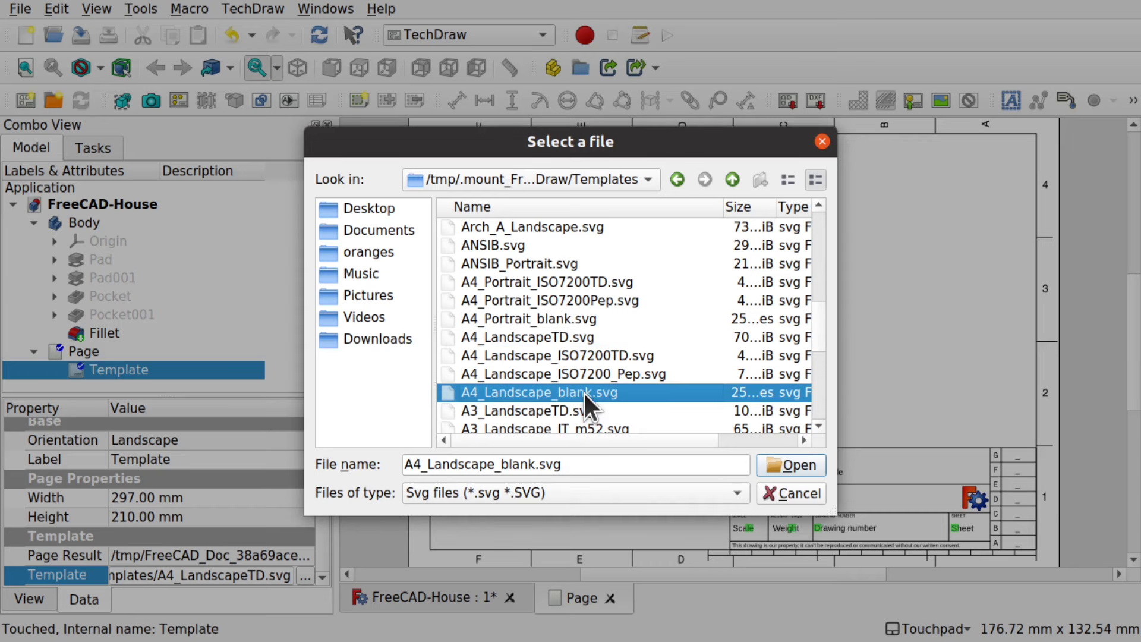
pyautogui.click(780, 460)
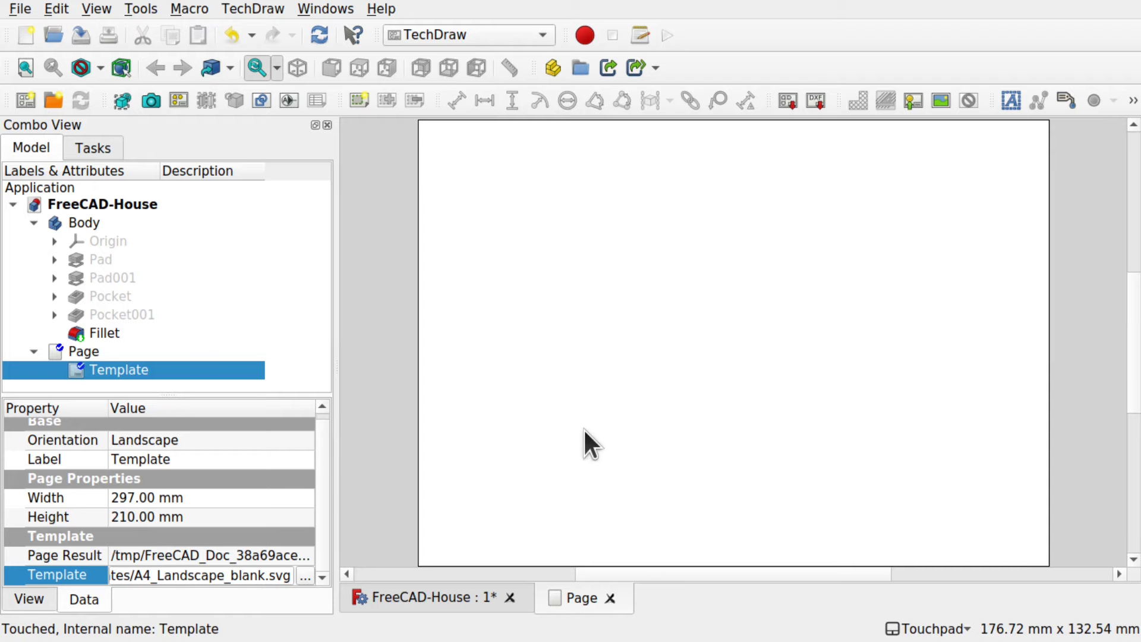
# Return to the 3D model and examine the house in the standard front, top, rear, bottom and left views, ending on the front view
pyautogui.click(442, 589)
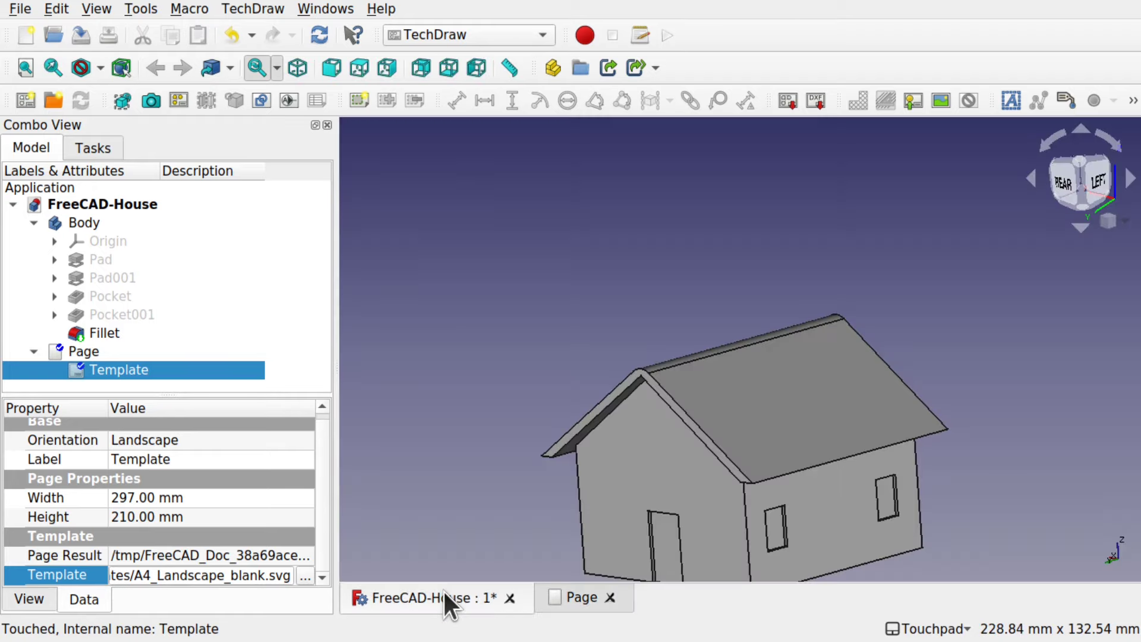
pyautogui.scroll(-3, 730, 458)
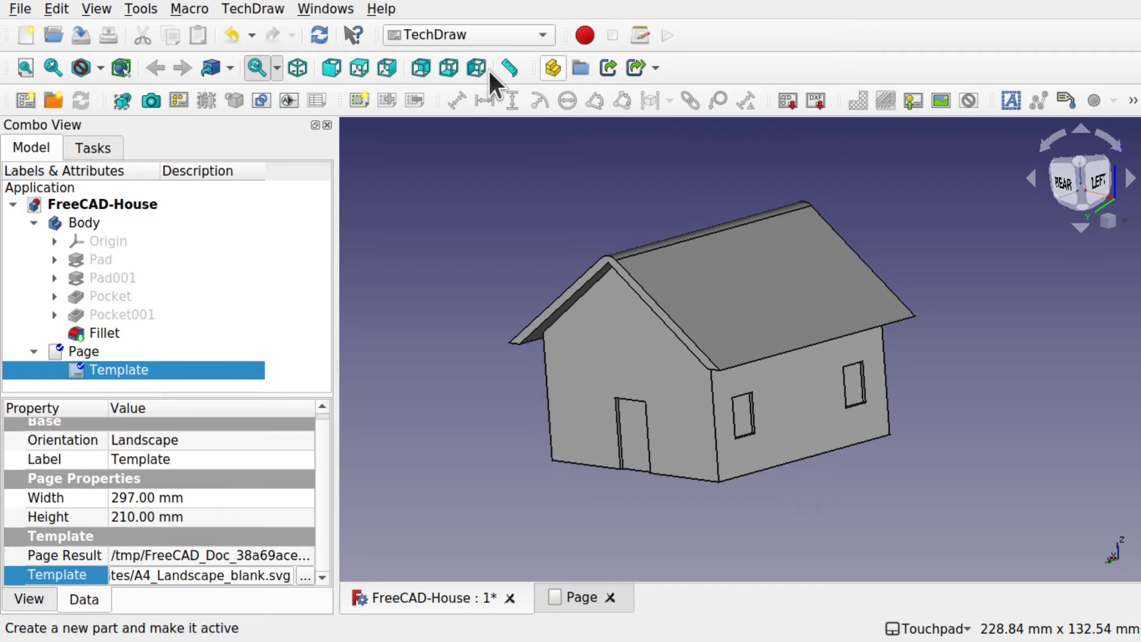
pyautogui.click(329, 70)
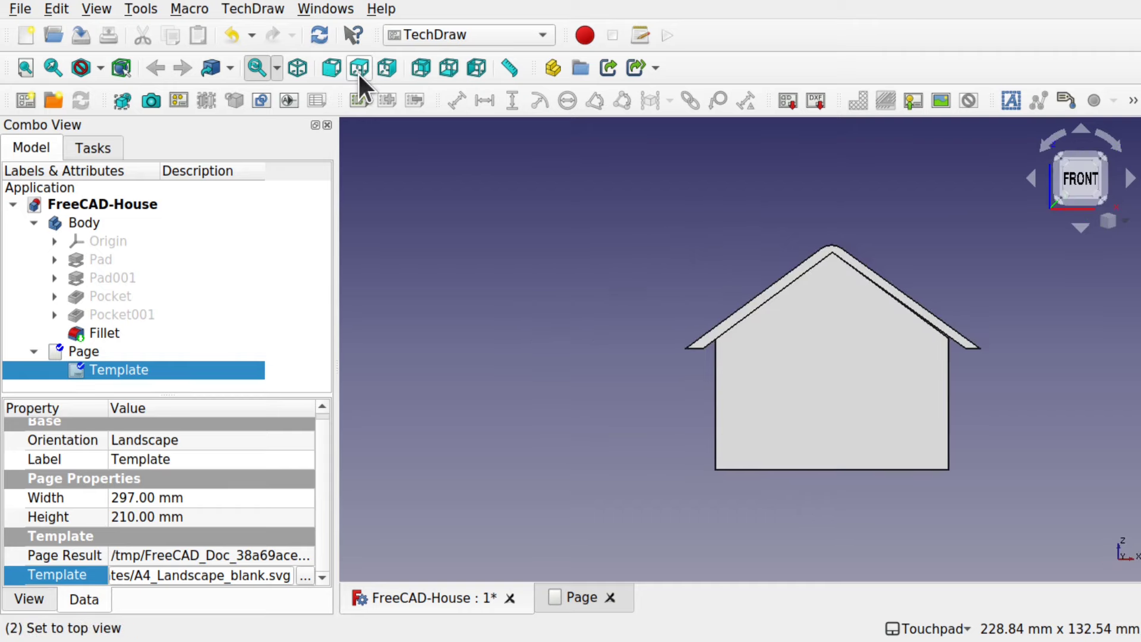
pyautogui.click(358, 70)
pyautogui.click(417, 68)
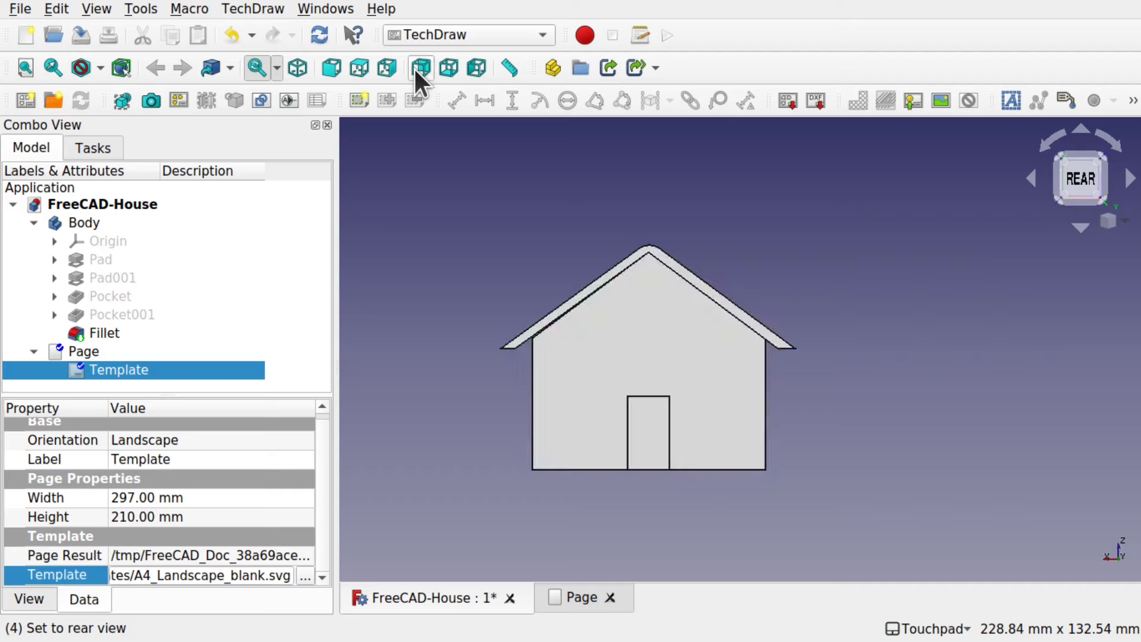
pyautogui.click(449, 67)
pyautogui.click(483, 65)
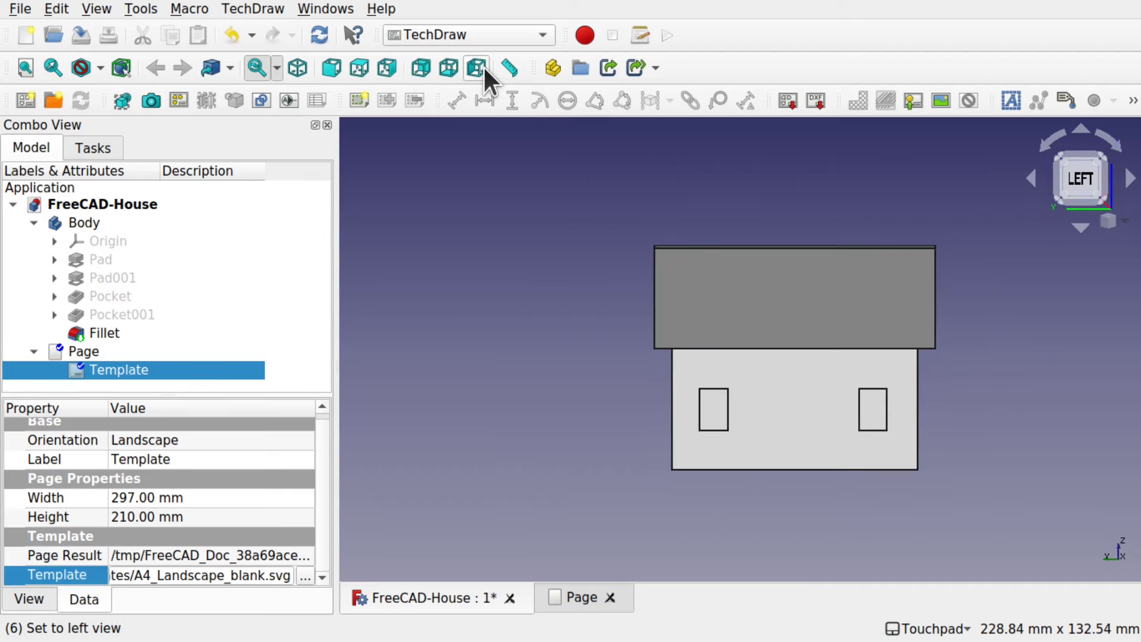
pyautogui.click(321, 70)
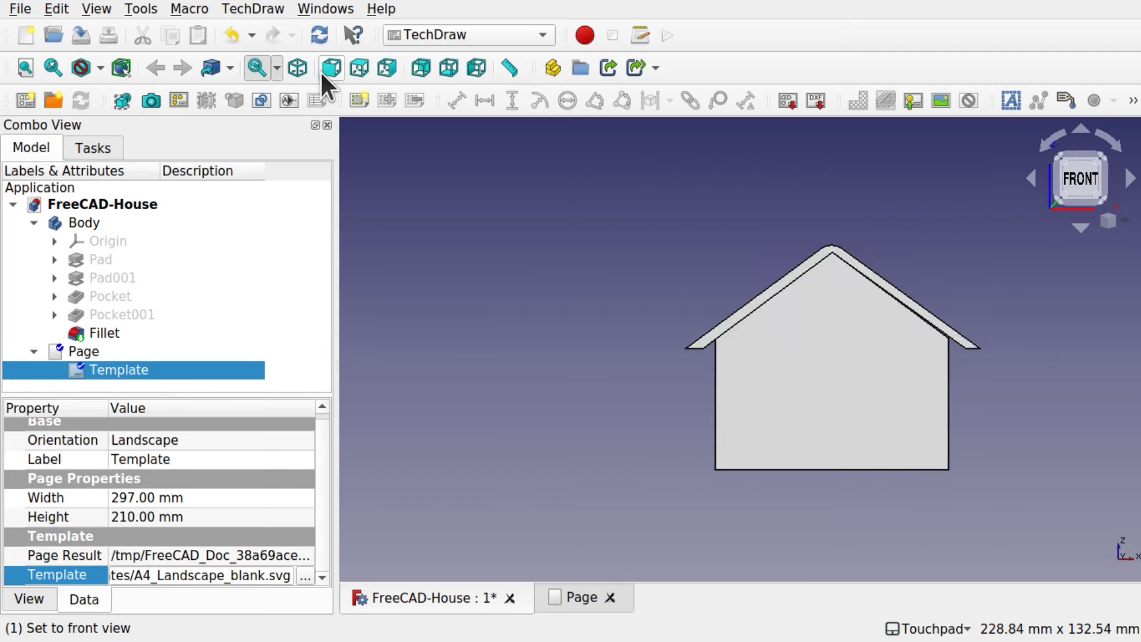
# Orient the 3D house isometrically so that the roof, the rear wall with the door and the left wall with windows face the viewer
pyautogui.click(292, 69)
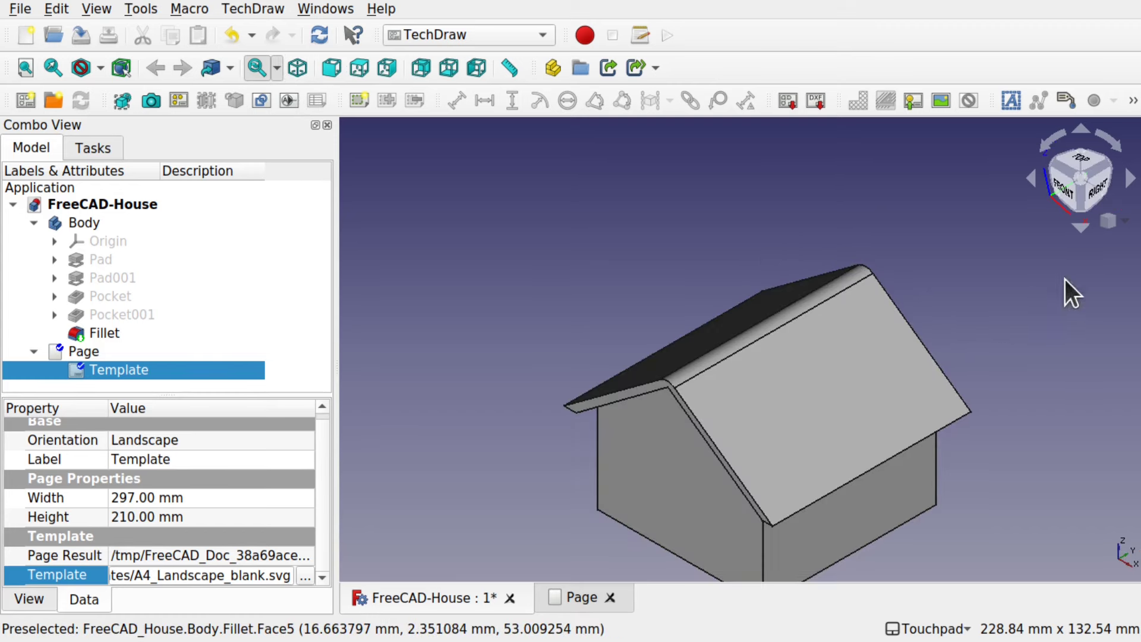
pyautogui.moveTo(802, 332); pyautogui.dragTo(922, 357)
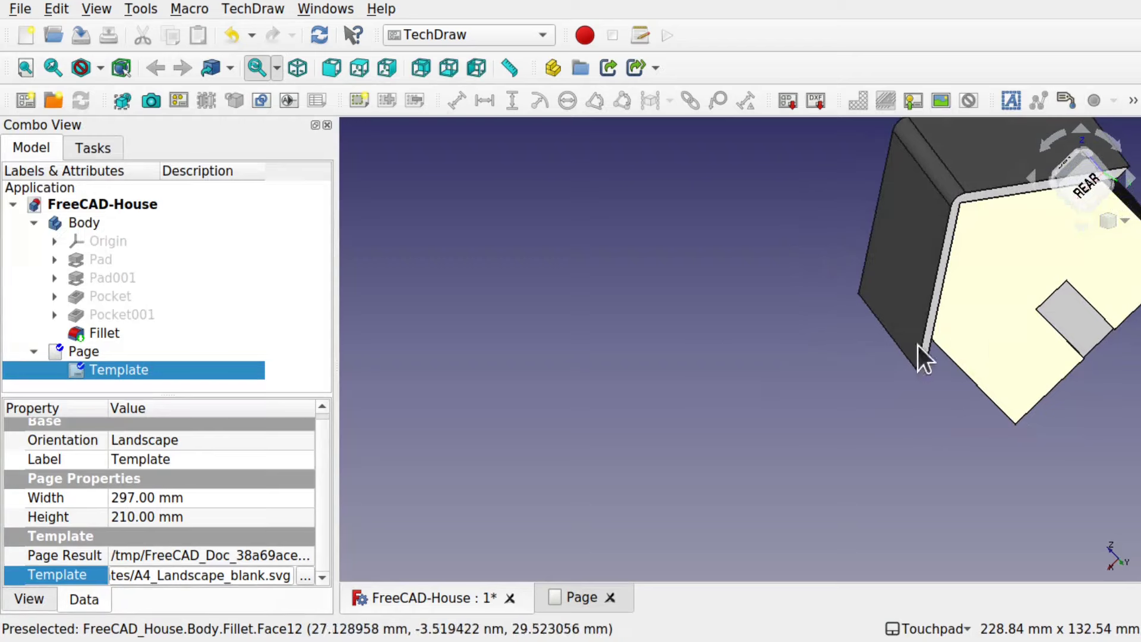
pyautogui.moveTo(934, 304); pyautogui.dragTo(1052, 169)
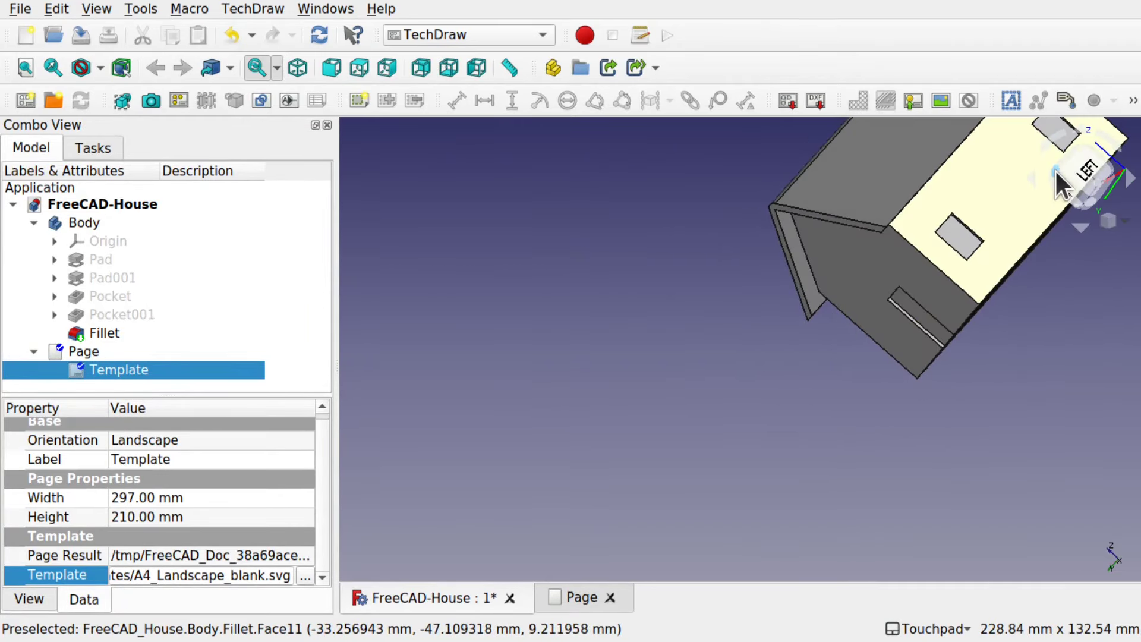
pyautogui.click(1056, 171)
pyautogui.click(1063, 189)
pyautogui.click(1080, 180)
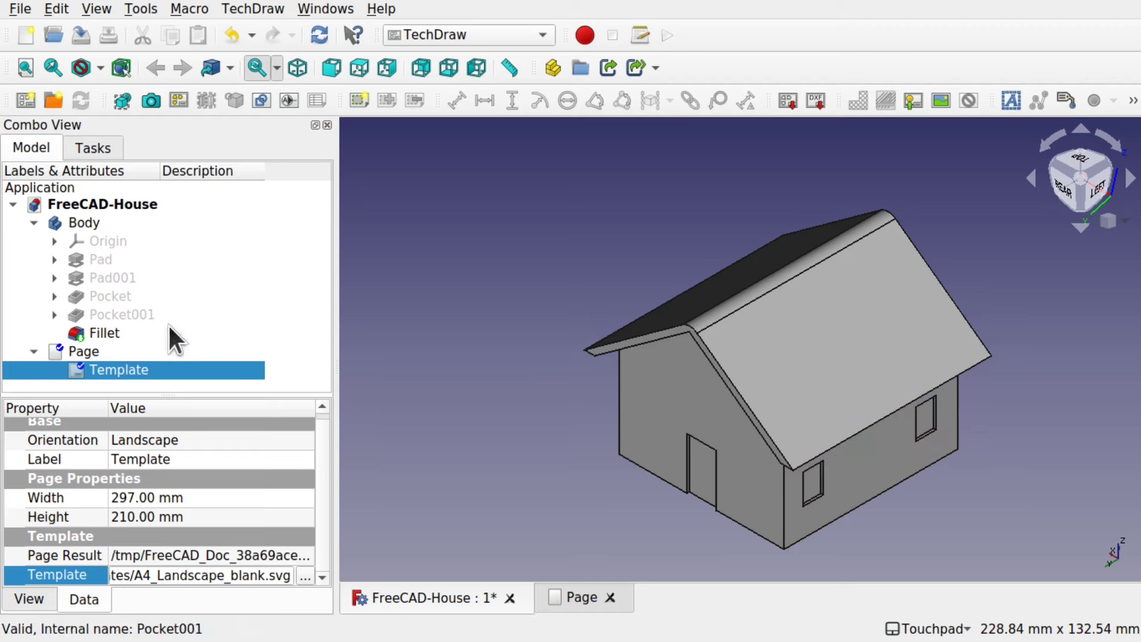
# Insert a drawing view of the Fillet feature in its current isometric orientation and display it on the page
pyautogui.click(95, 334)
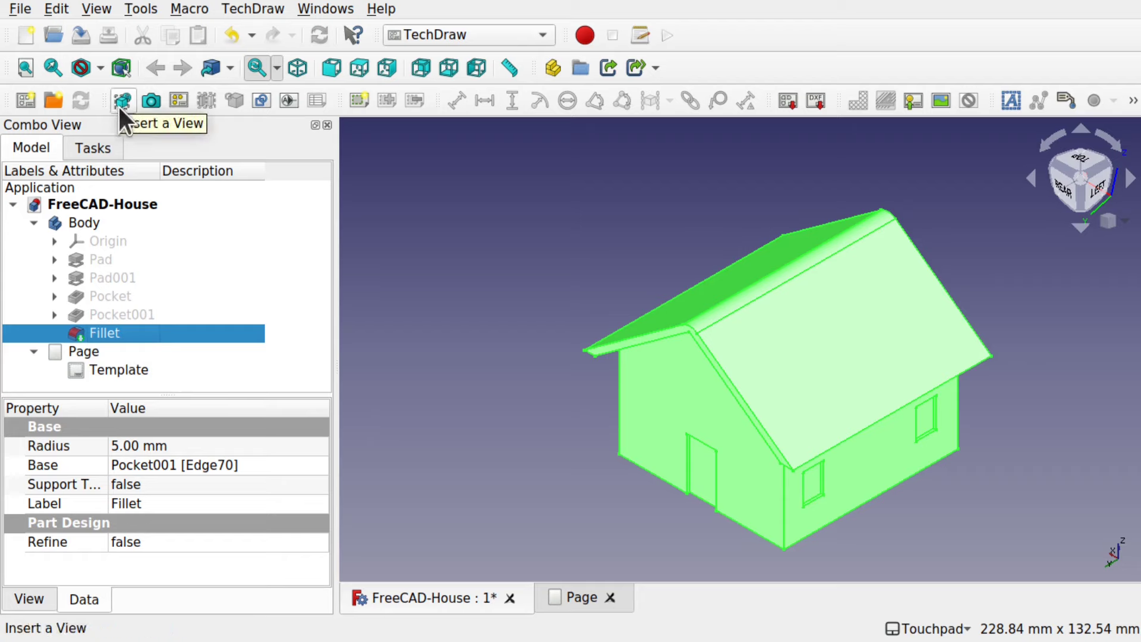
pyautogui.click(265, 4)
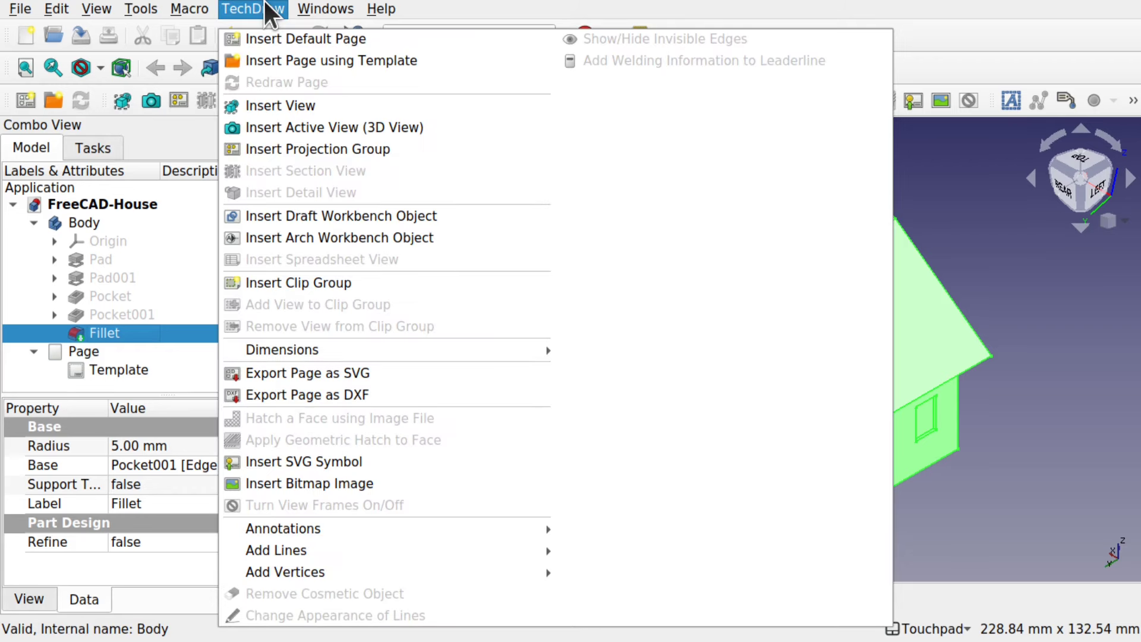
pyautogui.click(274, 106)
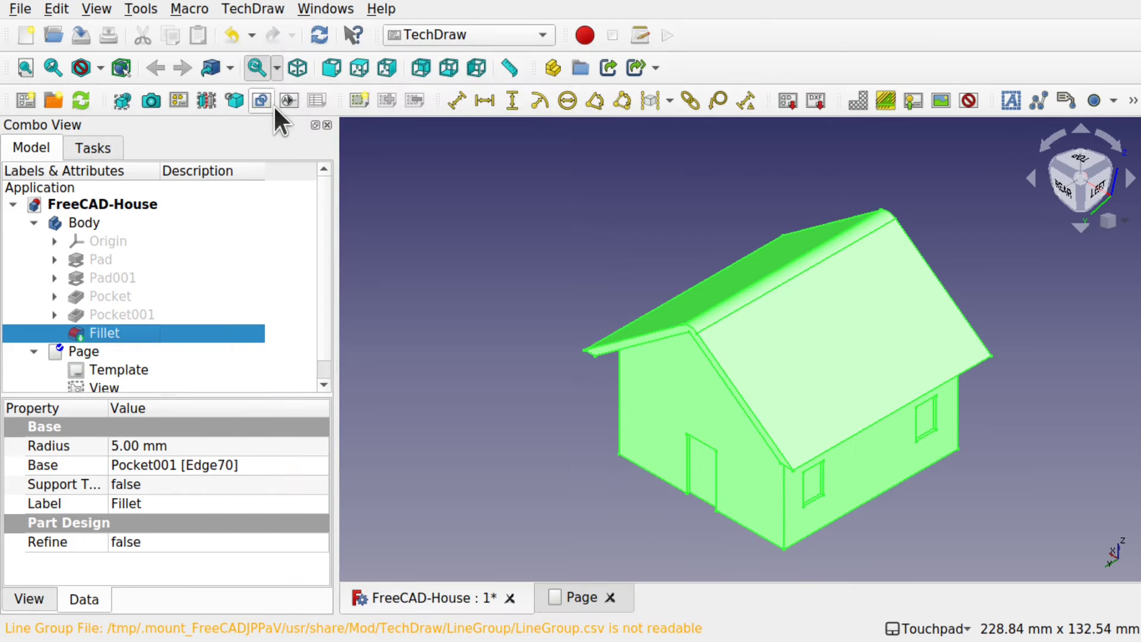
pyautogui.click(578, 599)
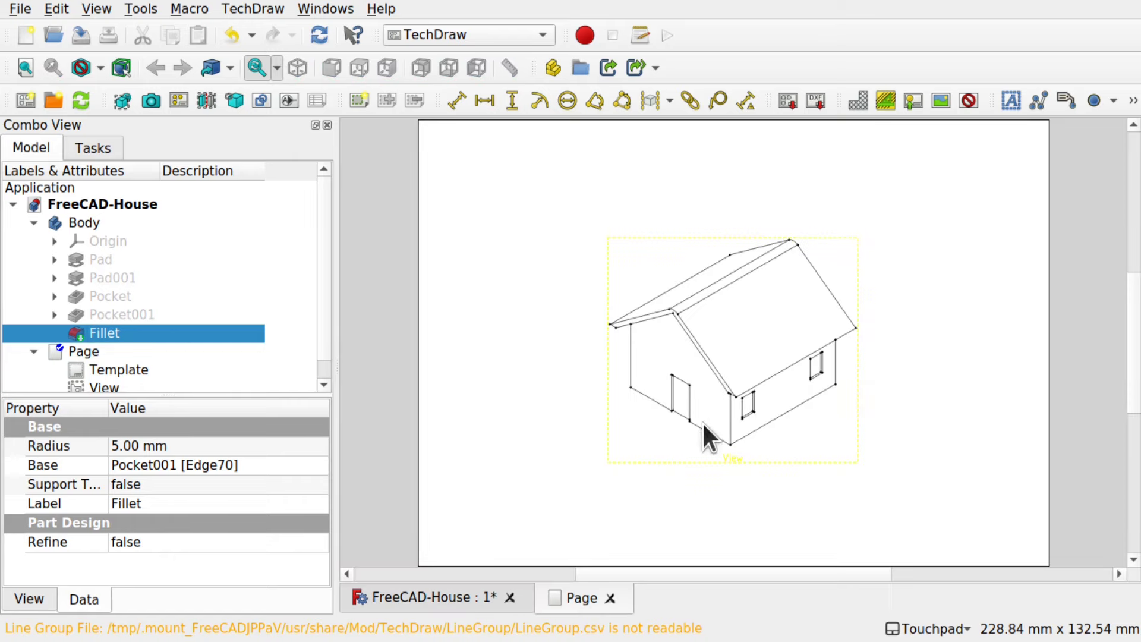
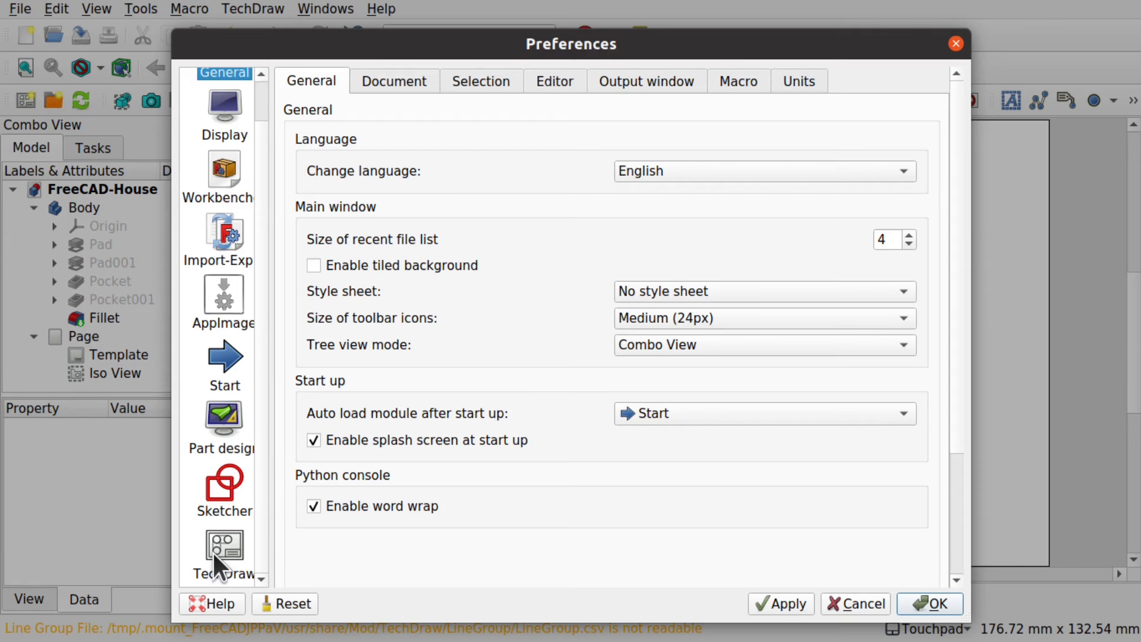
# Set the label size to 10 mm in the general TechDraw preferences
pyautogui.click(212, 551)
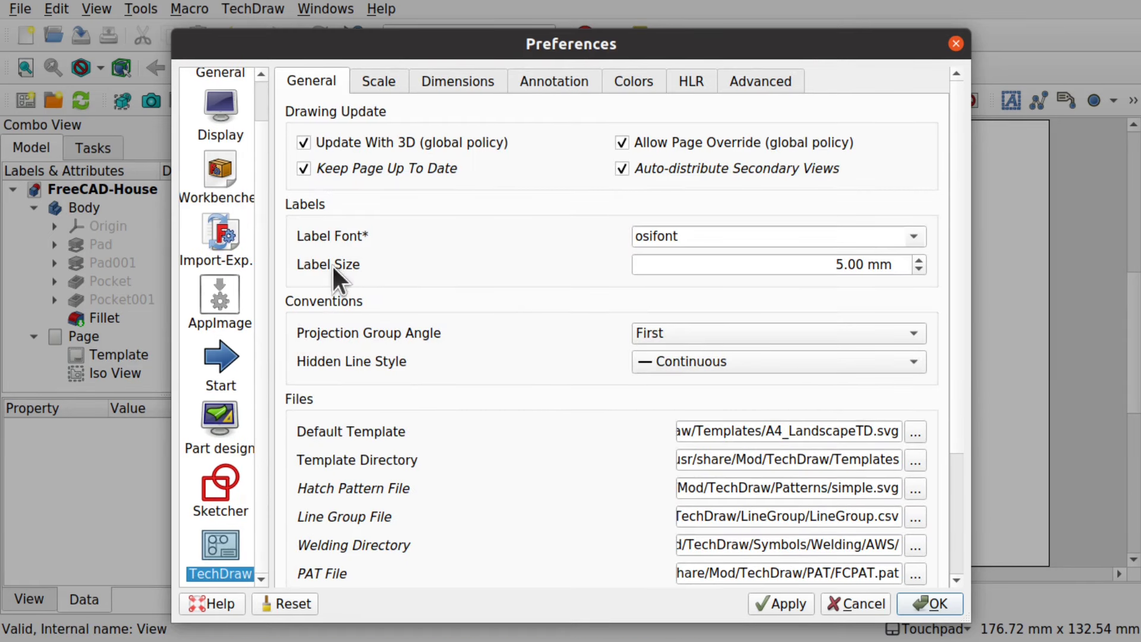
pyautogui.click(840, 264)
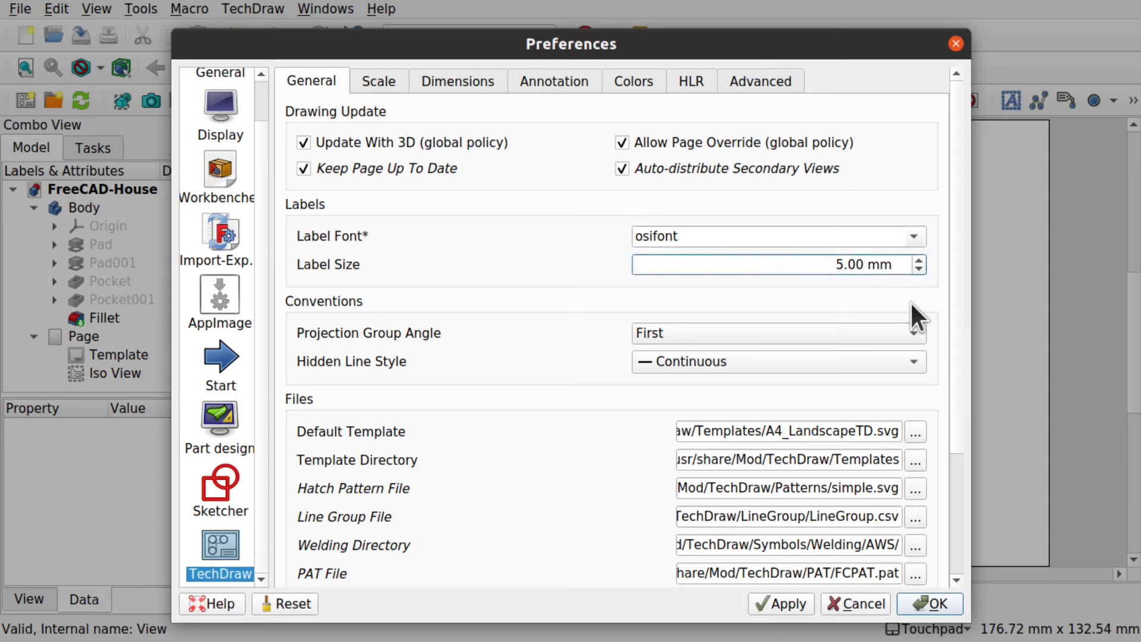
pyautogui.press('BackSpace')
pyautogui.write('10')
# Set the vertex scale to 0 in the TechDraw scale preferences, apply the change and close the preferences
pyautogui.click(370, 71)
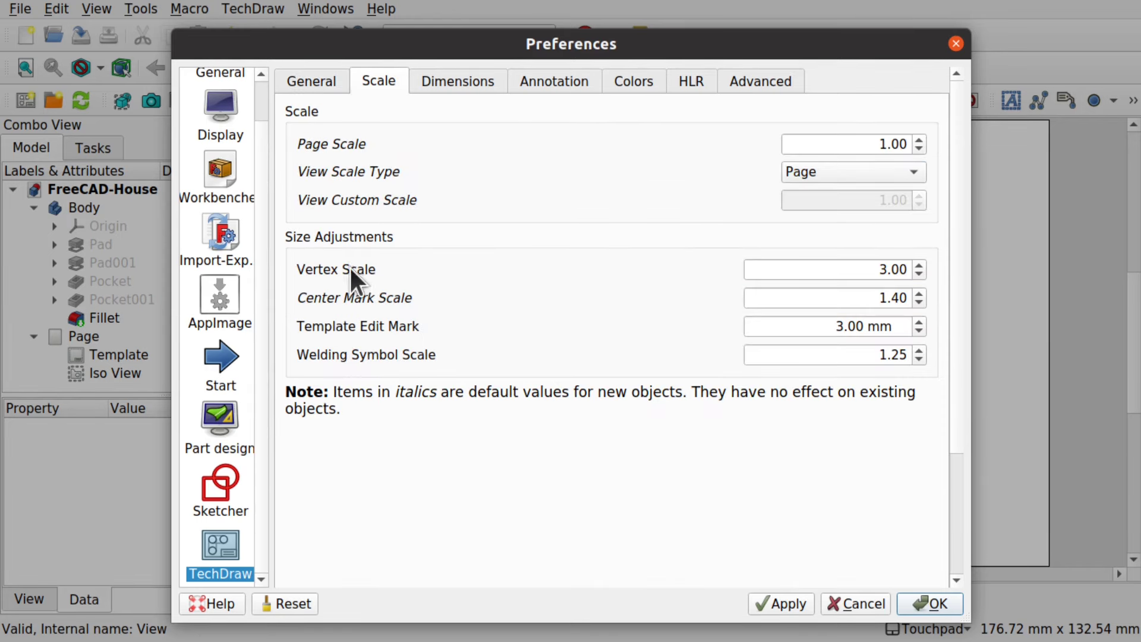
pyautogui.click(895, 269)
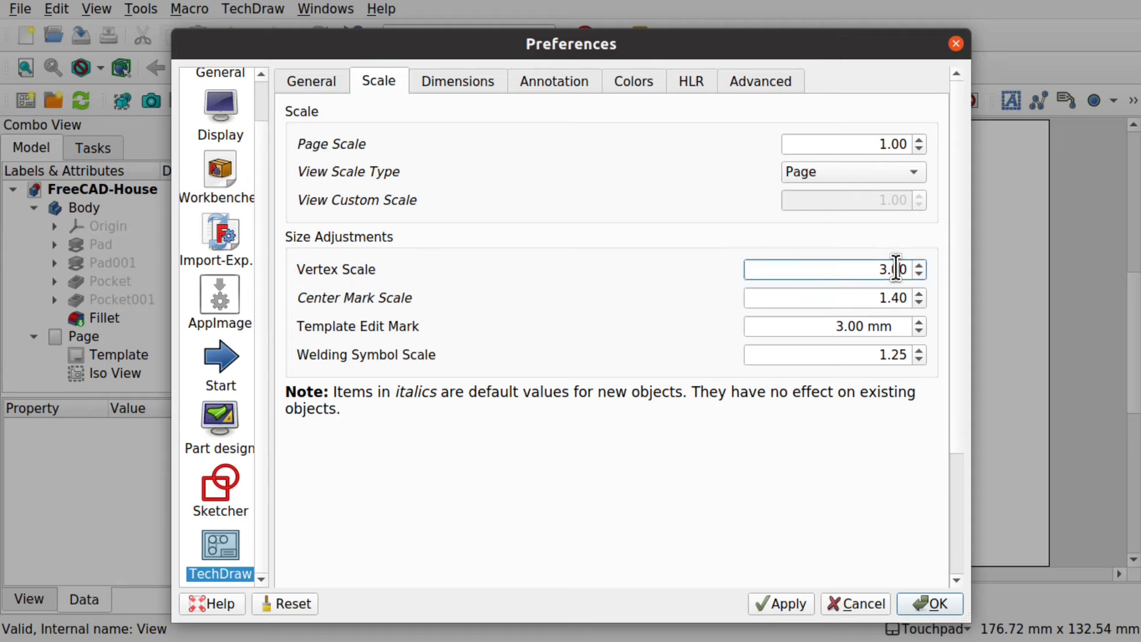
pyautogui.press('BackSpace')
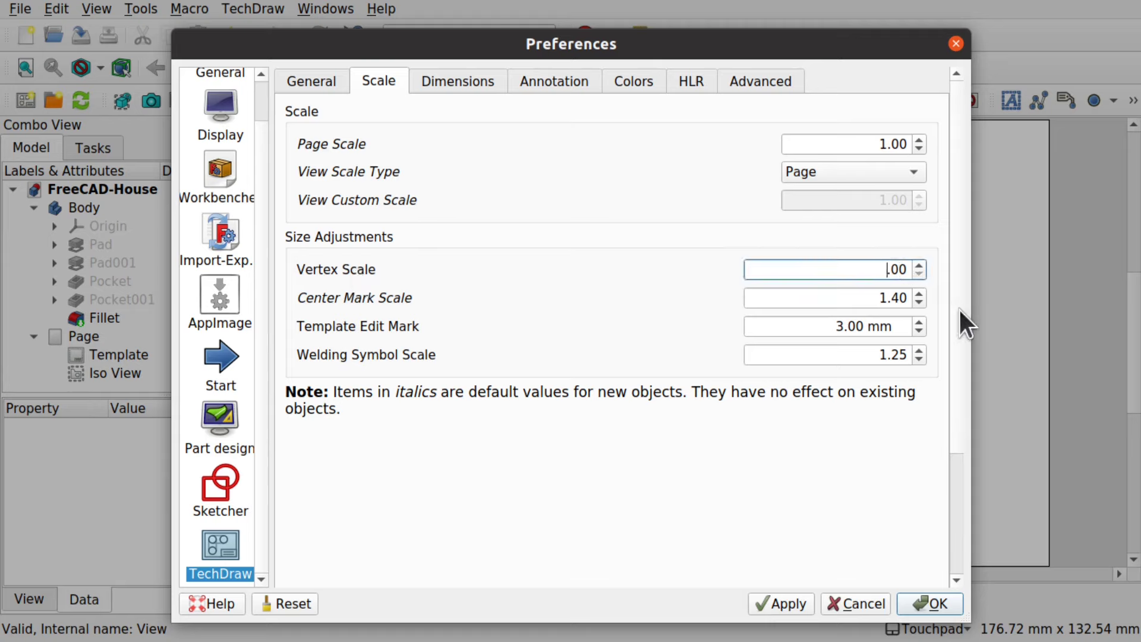
pyautogui.write('0')
pyautogui.click(615, 308)
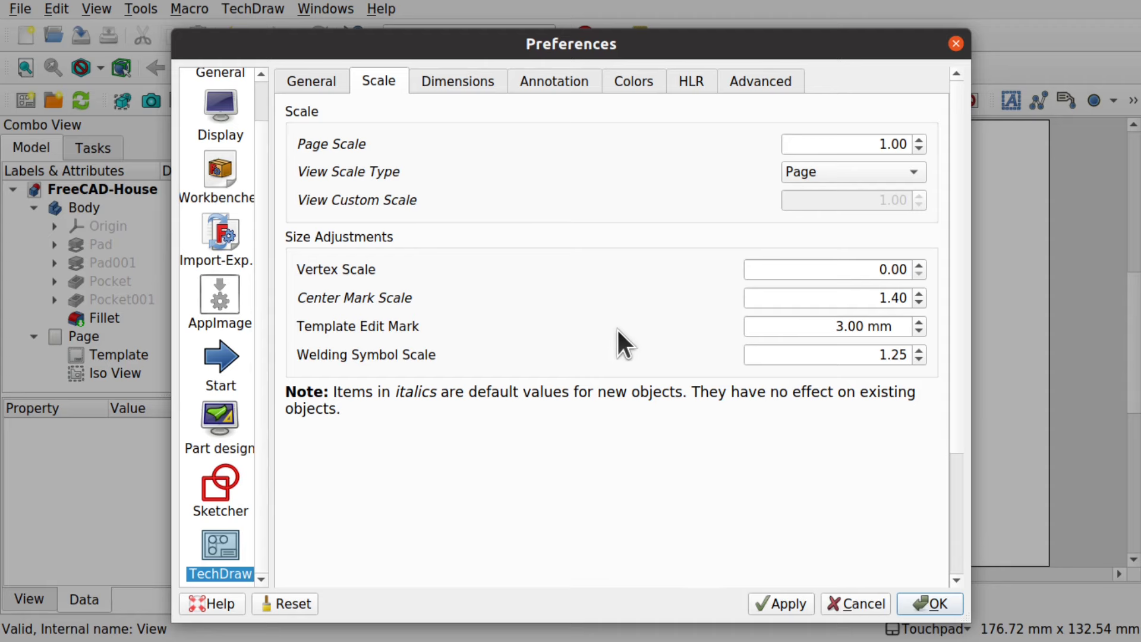
pyautogui.click(786, 606)
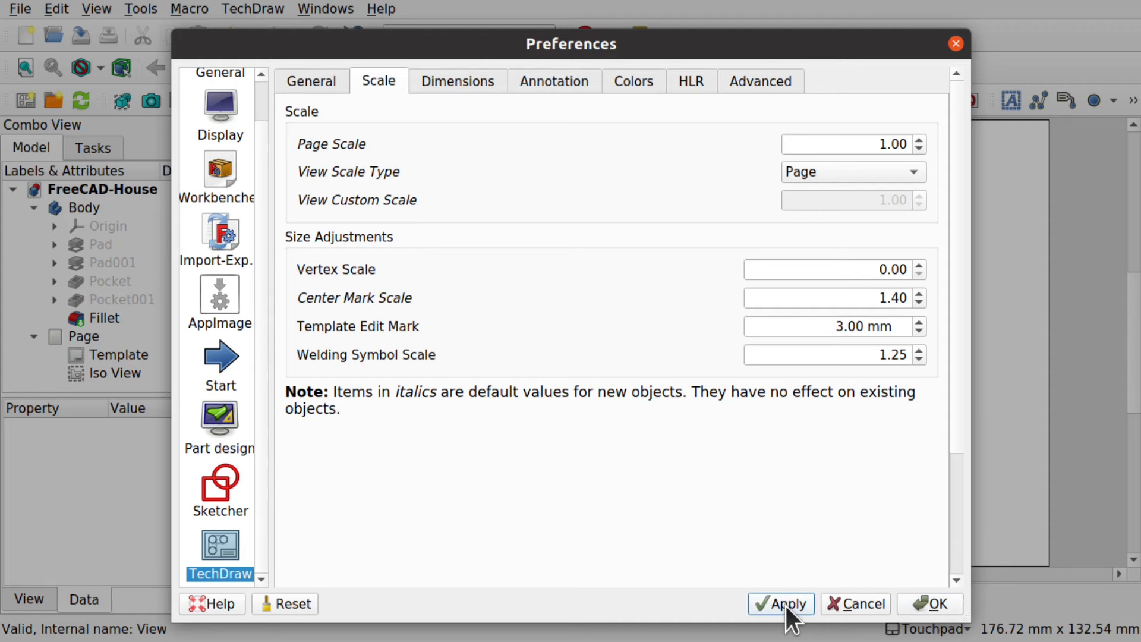
pyautogui.click(307, 91)
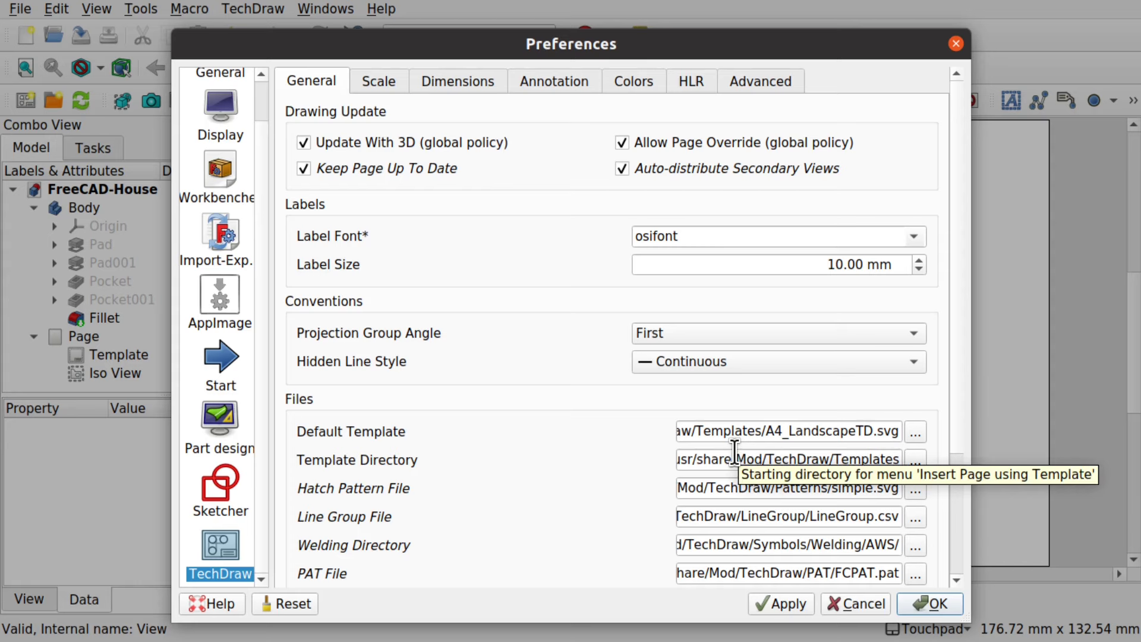
pyautogui.click(924, 602)
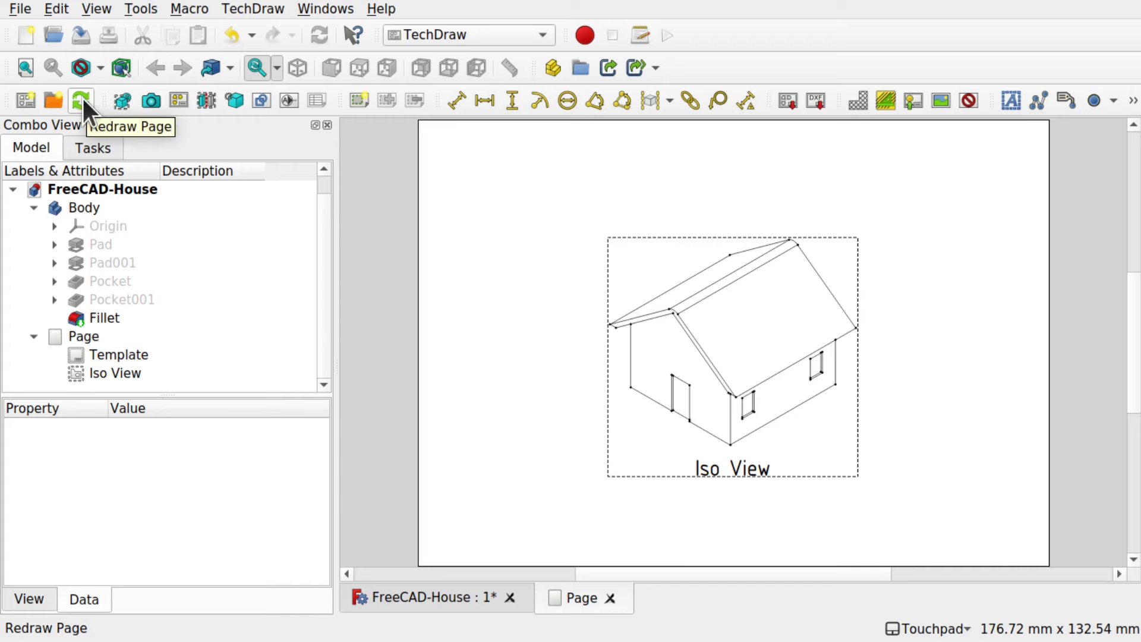
# Redraw the page and move Iso View to the sheet's upper-left area at about X 74 mm, Y 149 mm
pyautogui.click(241, 7)
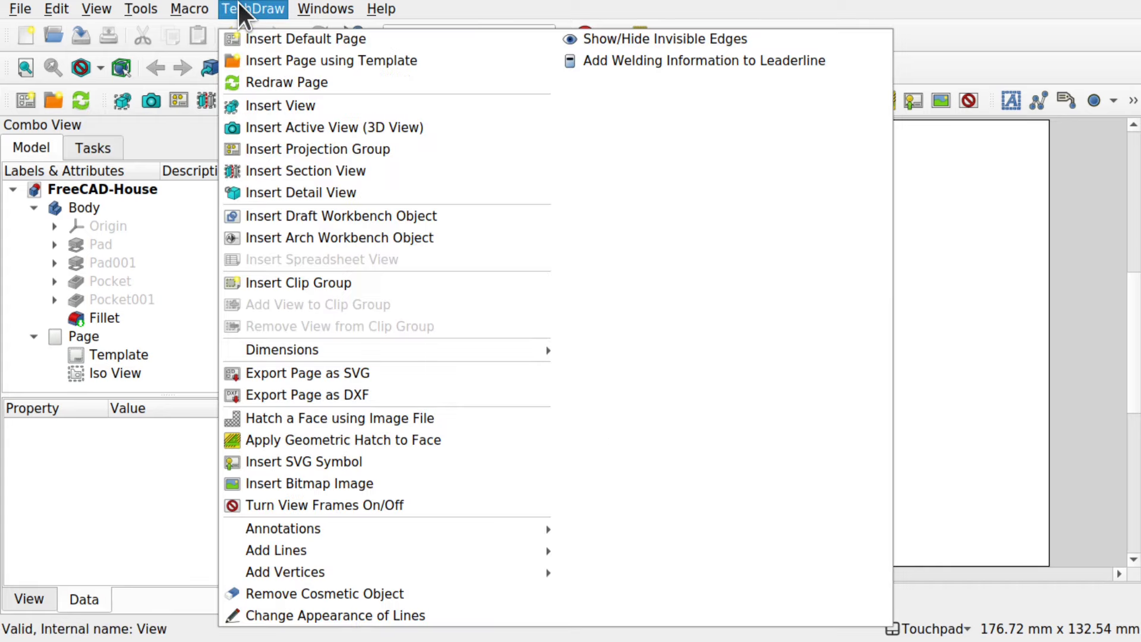
pyautogui.click(298, 79)
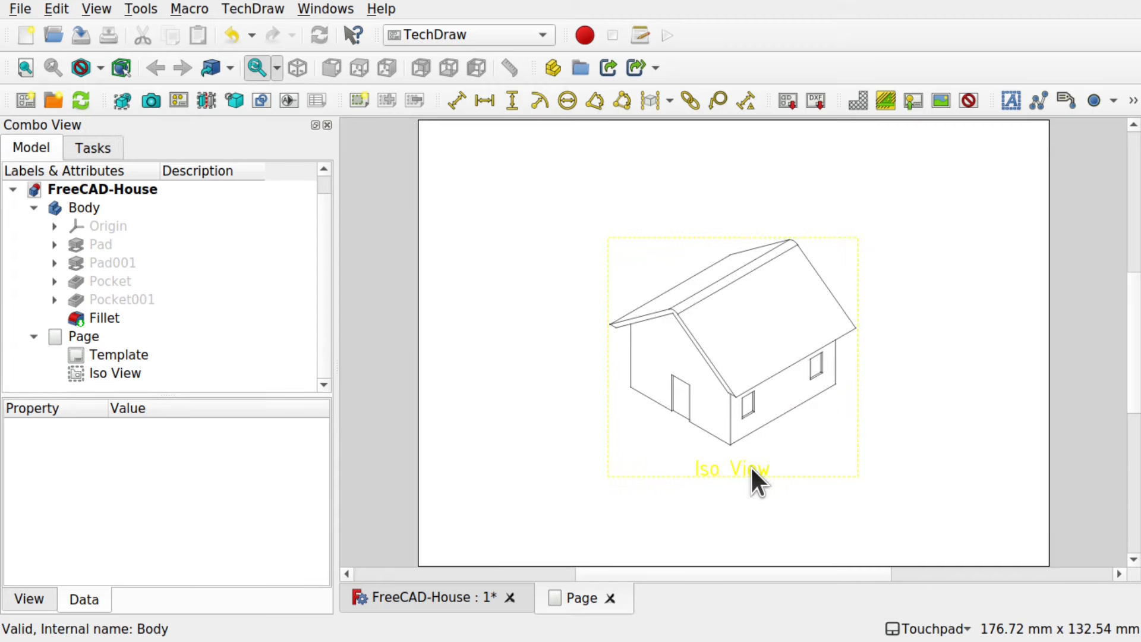
pyautogui.moveTo(751, 465); pyautogui.dragTo(594, 374)
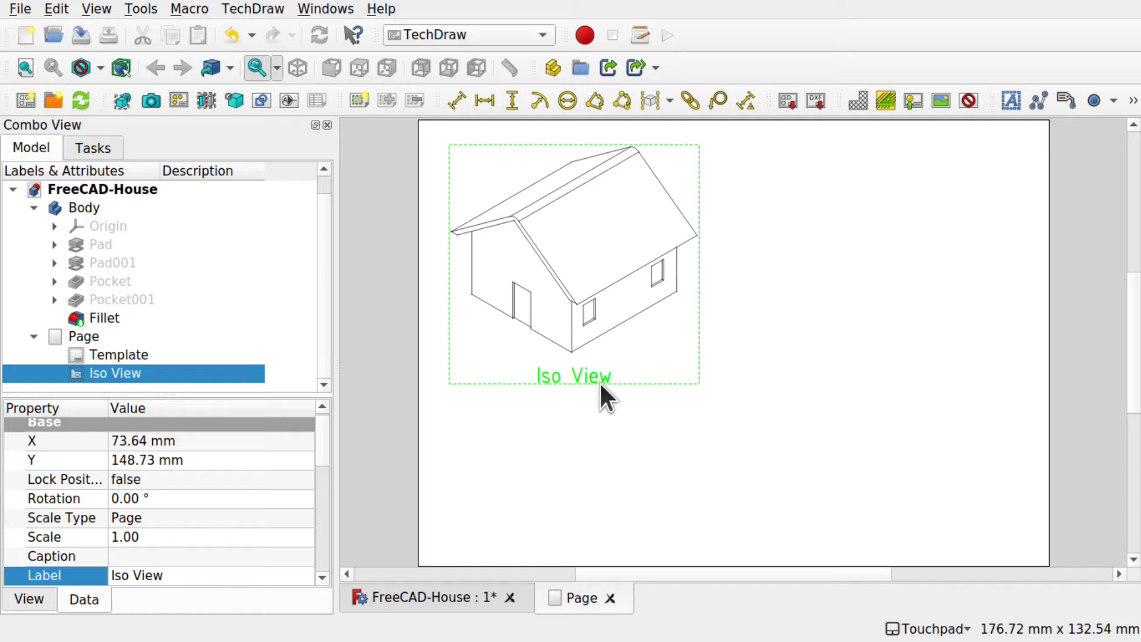
pyautogui.click(690, 440)
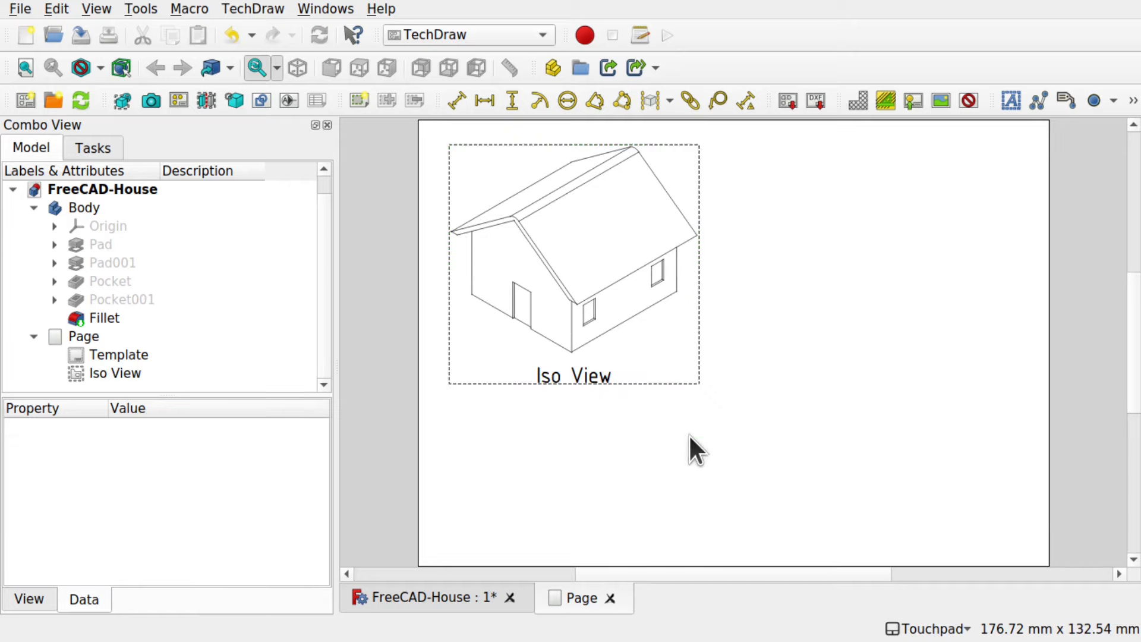
# Select the wall face with the door in the 3D model and orient the house to the standard rear view
pyautogui.click(439, 596)
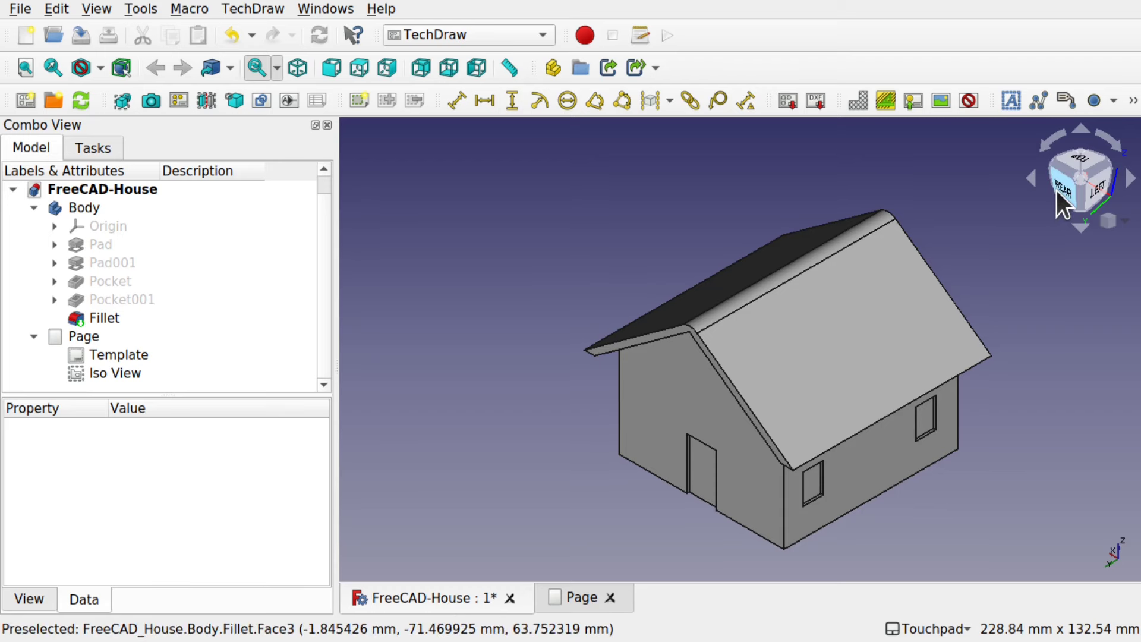
pyautogui.click(688, 389)
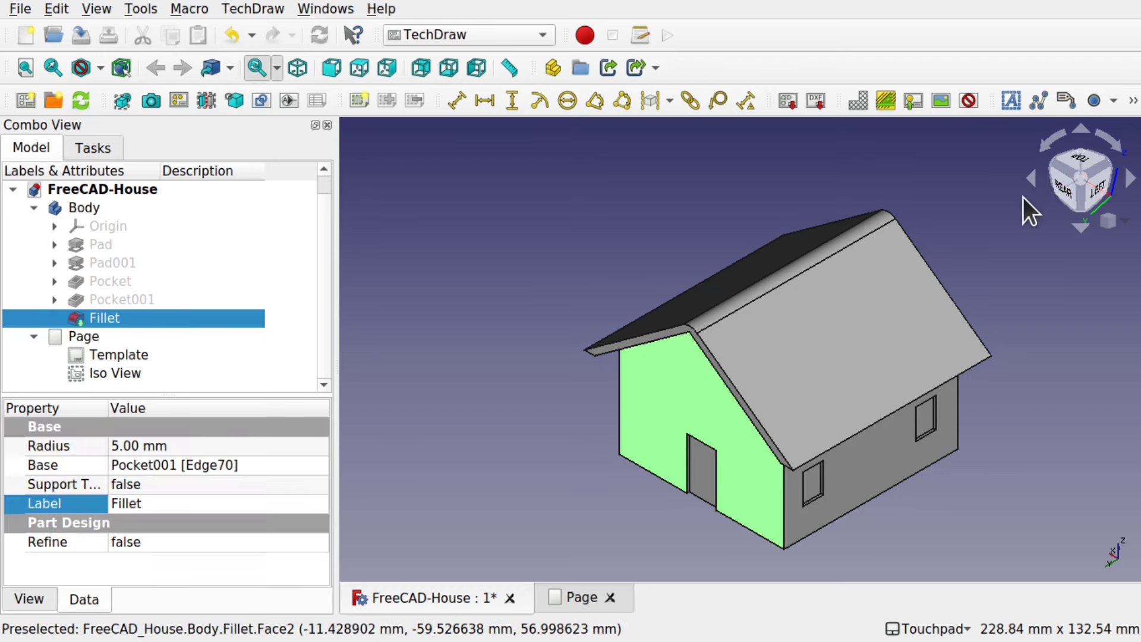
pyautogui.click(1061, 188)
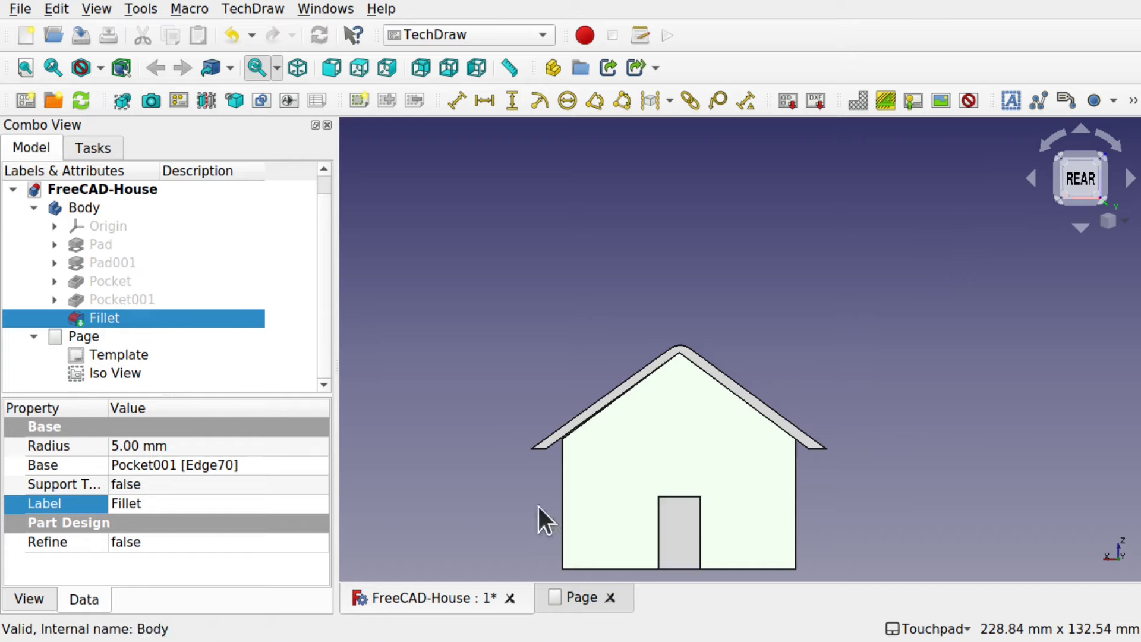
# Try inserting a drawing view based on the selected rear wall face, and delete that view from the page
pyautogui.click(576, 599)
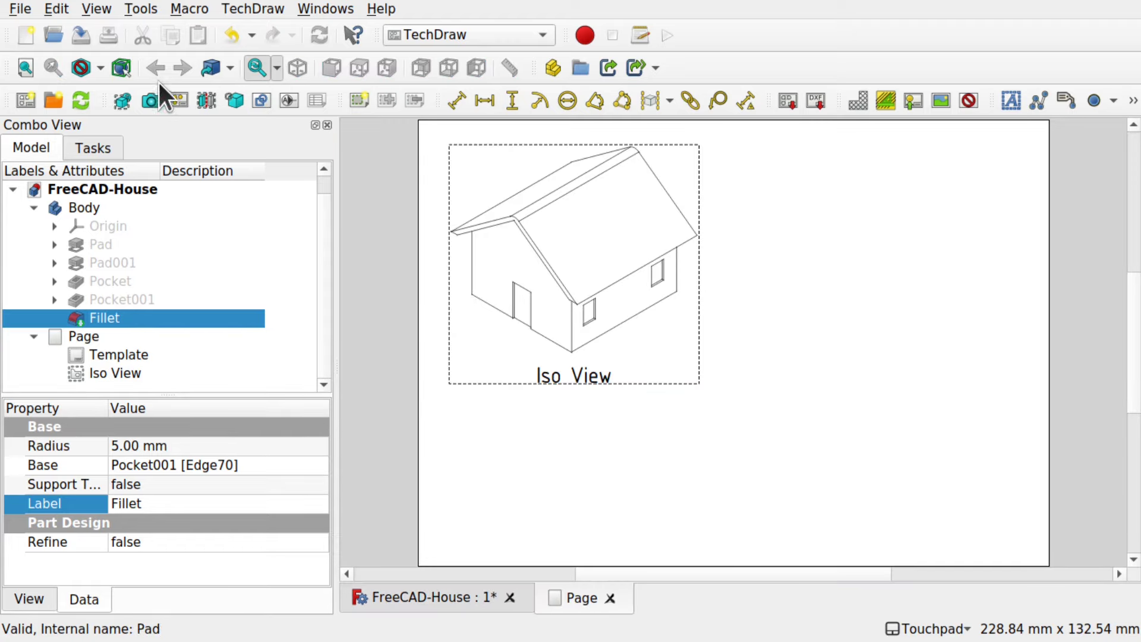
pyautogui.click(128, 104)
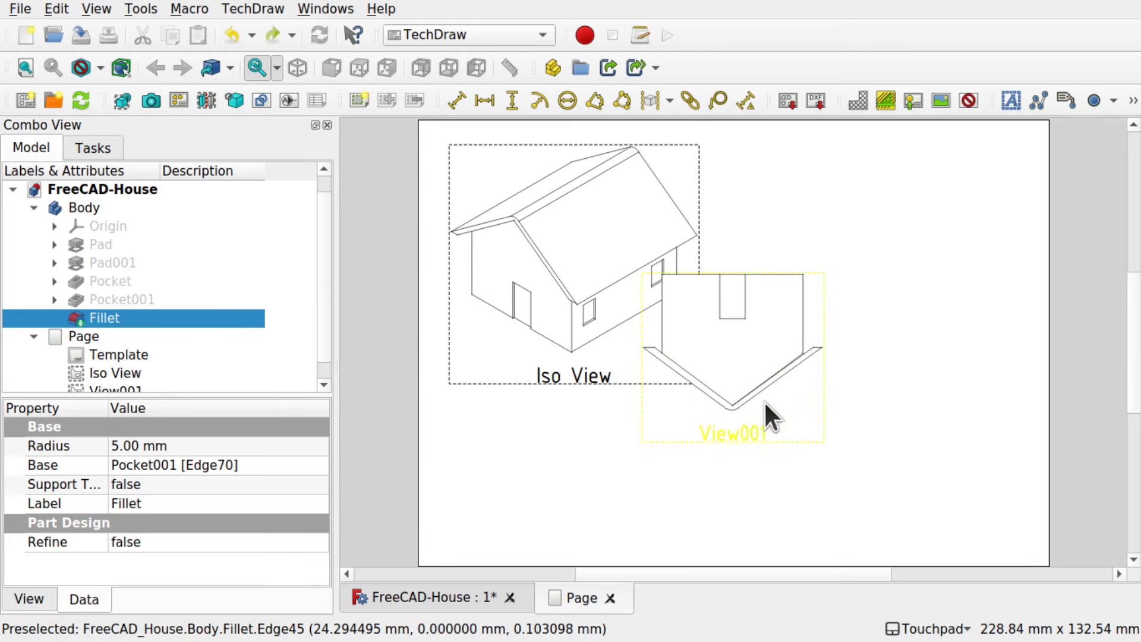
pyautogui.click(749, 433)
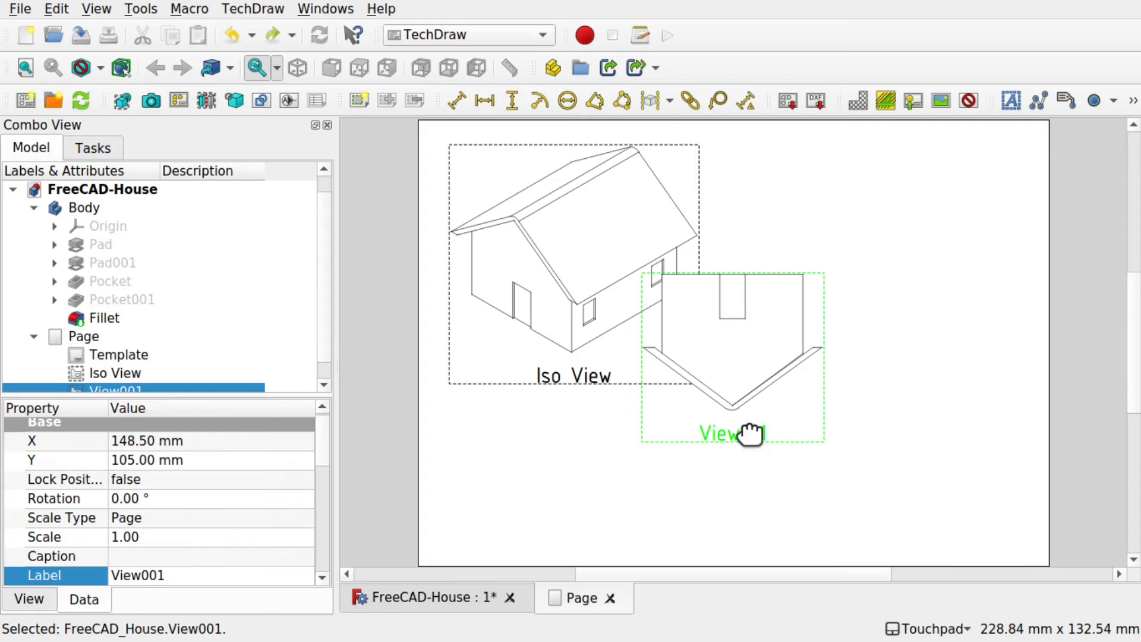
pyautogui.press('Delete')
# Insert a rear view of the whole Fillet feature and place it beside Iso View at about X 188 mm, Y 166 mm
pyautogui.click(454, 597)
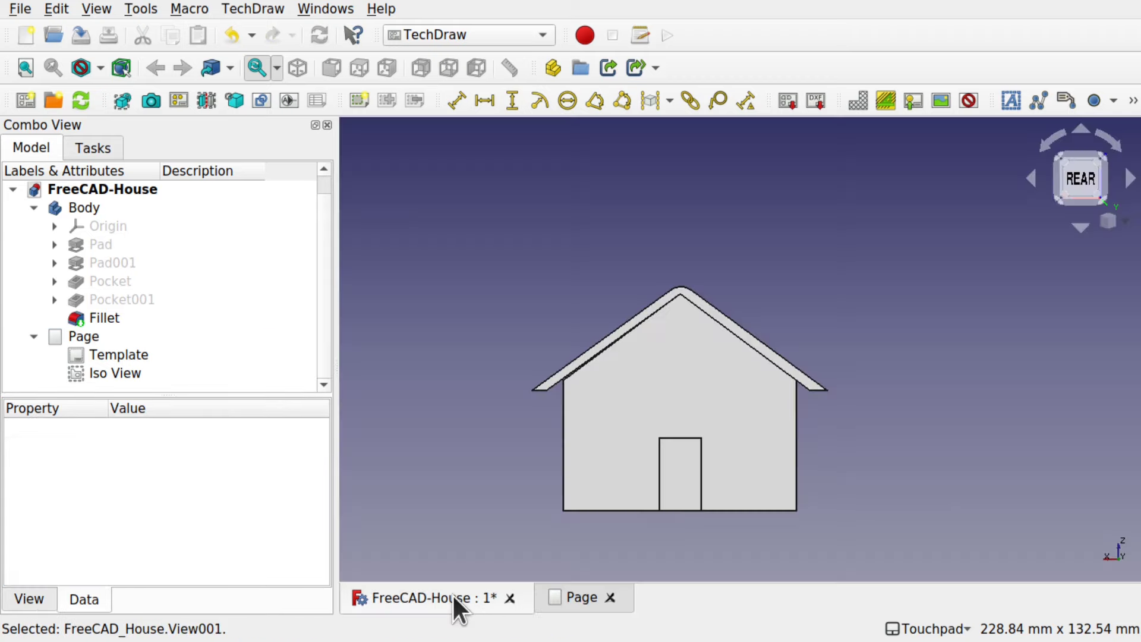
pyautogui.moveTo(652, 504); pyautogui.dragTo(690, 431, button='middle')
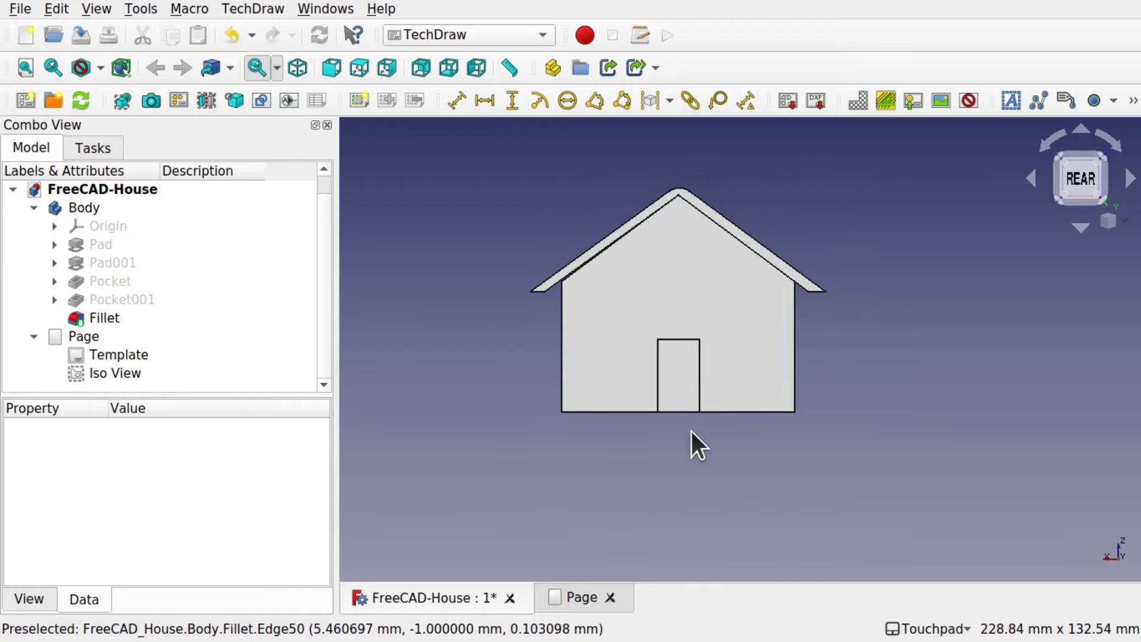
pyautogui.click(570, 597)
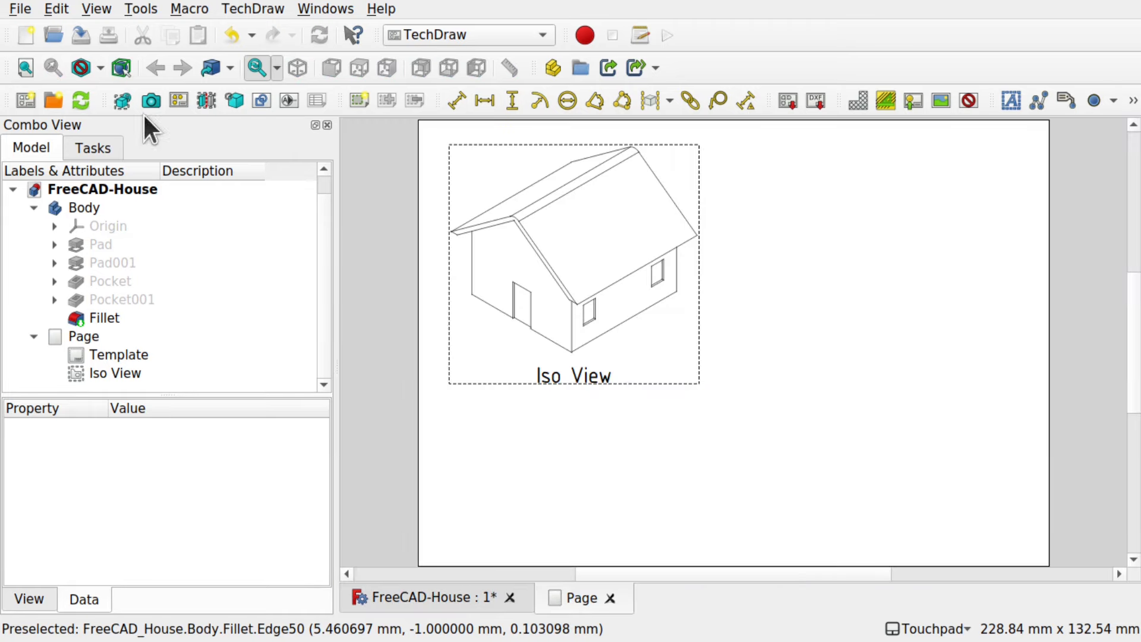
pyautogui.click(101, 315)
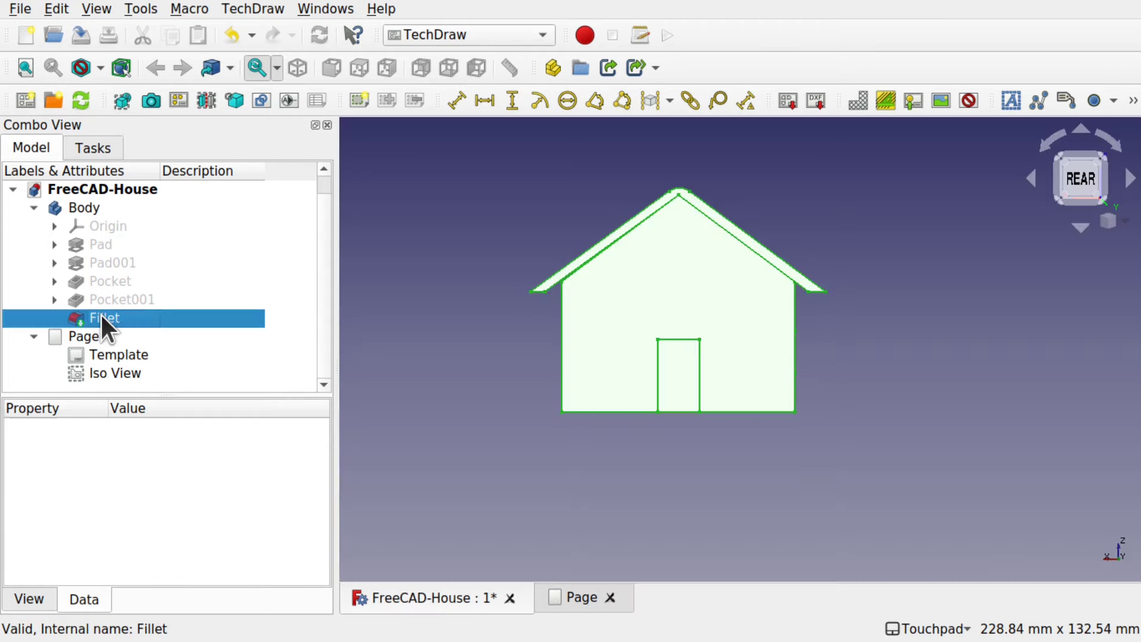
pyautogui.click(124, 102)
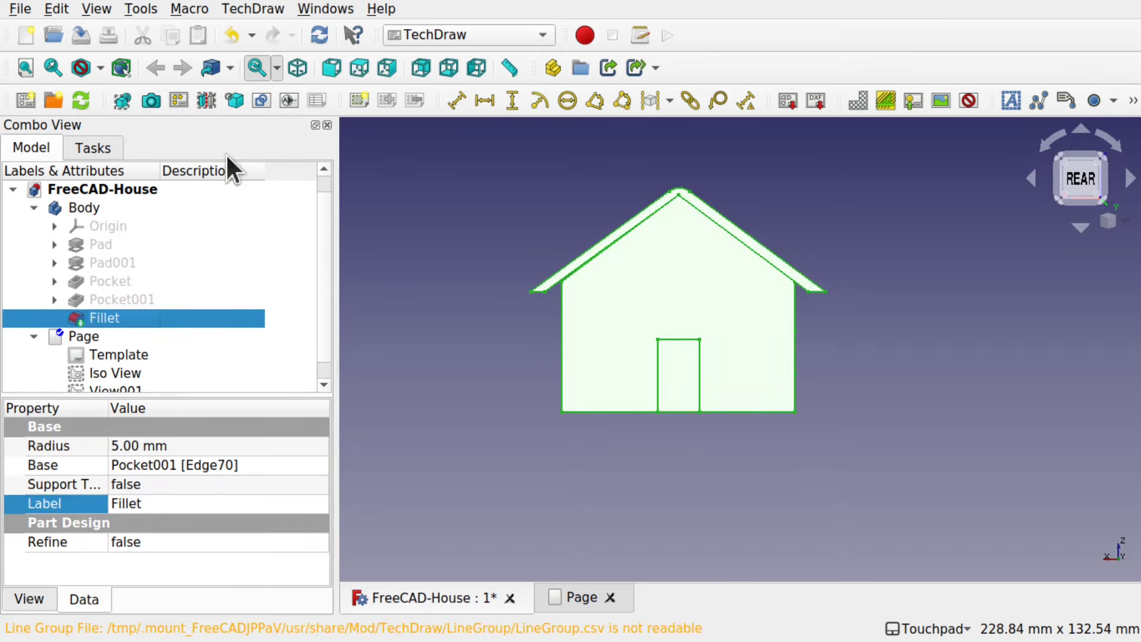
pyautogui.click(578, 596)
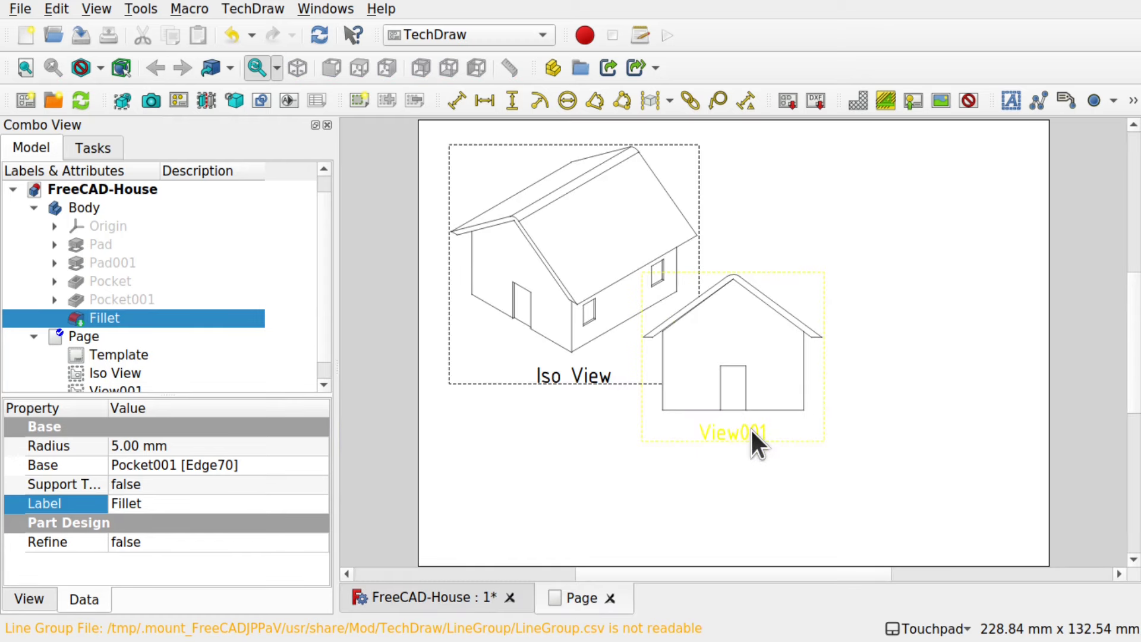
pyautogui.moveTo(750, 428); pyautogui.dragTo(819, 302)
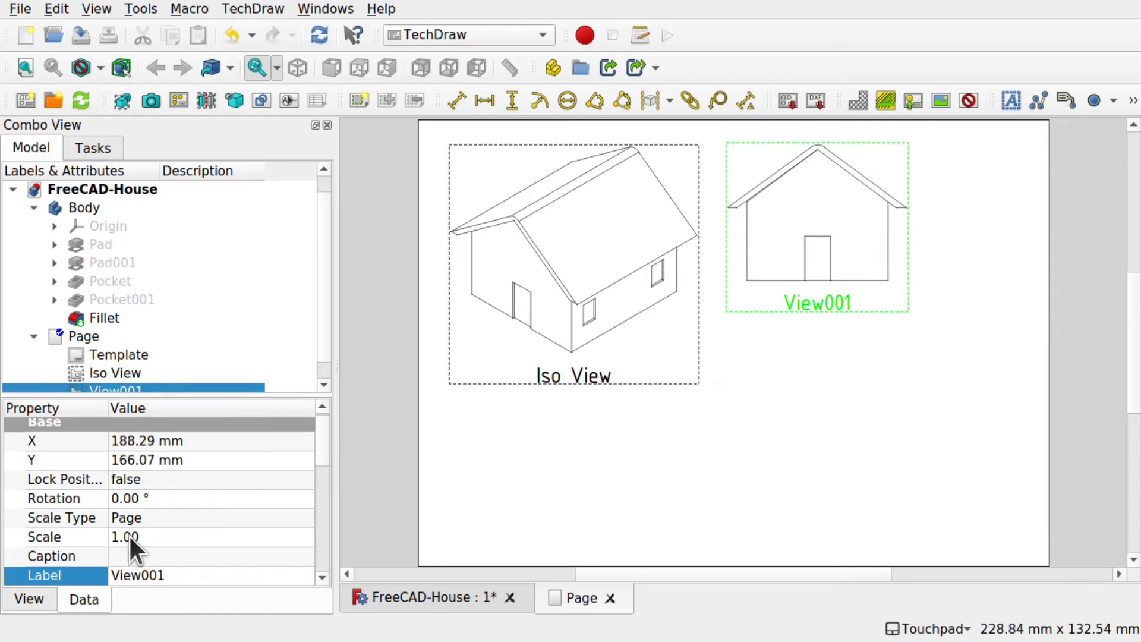
# Change the label of the second house view on the page to Rear
pyautogui.click(325, 384)
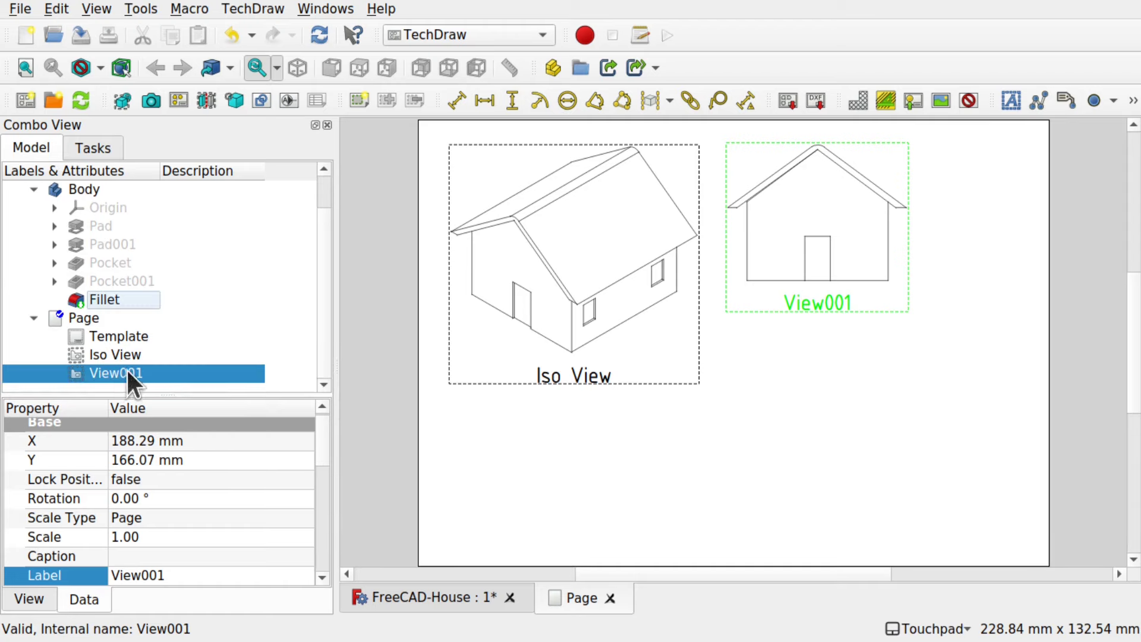
pyautogui.click(158, 478)
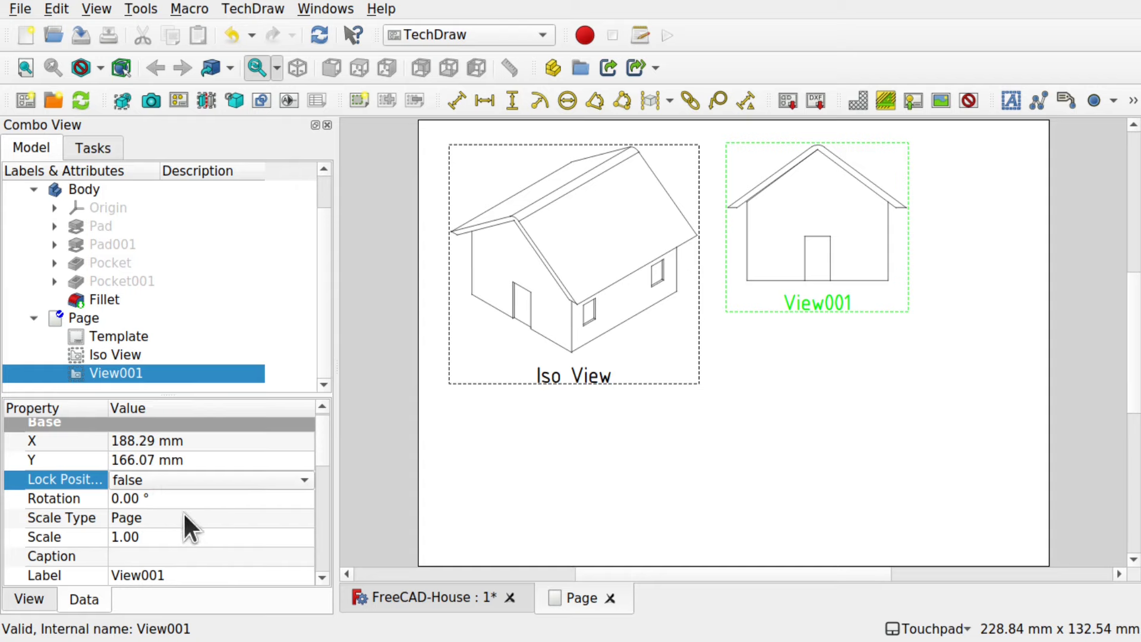
pyautogui.click(156, 574)
pyautogui.write('Rear')
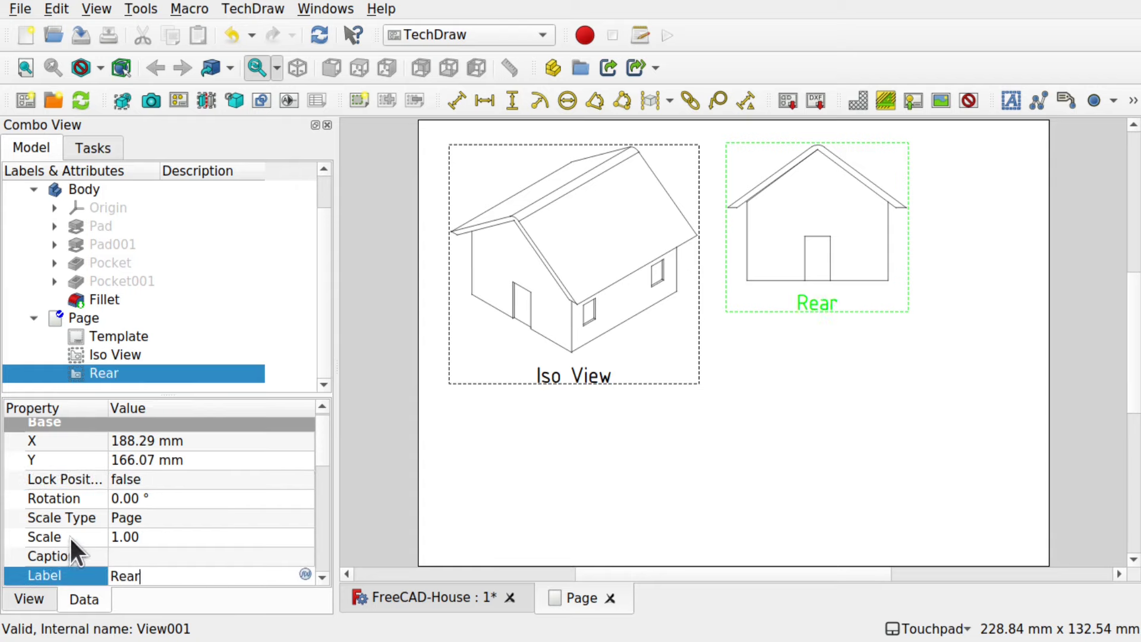
# Try the Rear view at a scale of 1.70, reset the scale to 1.00 and move the view clear of Iso View
pyautogui.click(148, 535)
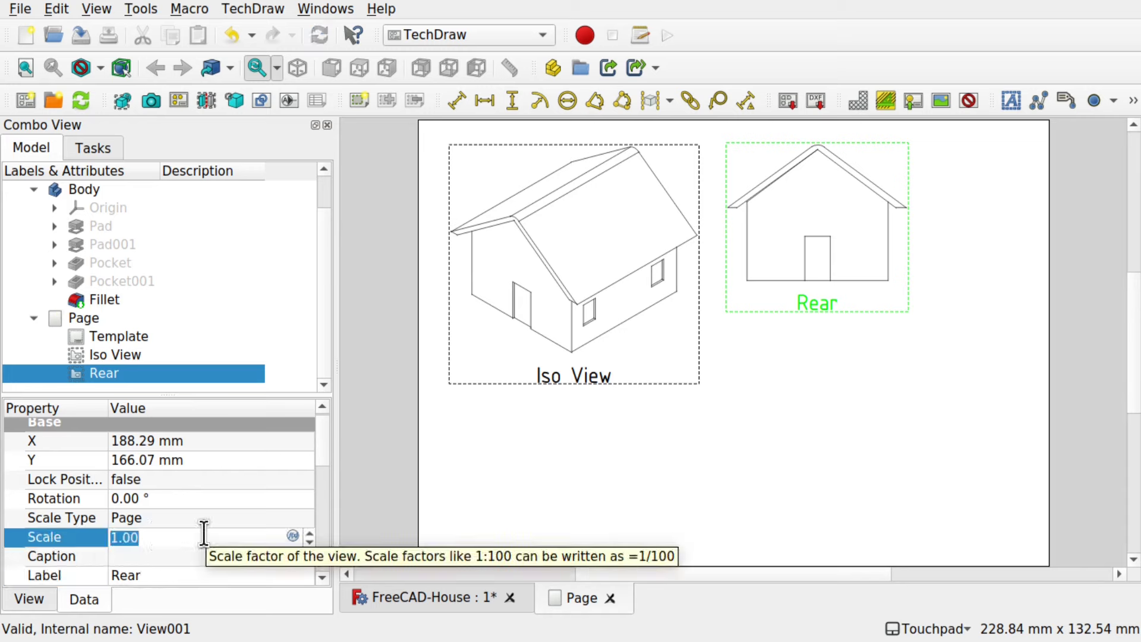
pyautogui.scroll(5, 204, 533)
pyautogui.scroll(2, 204, 534)
pyautogui.scroll(-3, 204, 534)
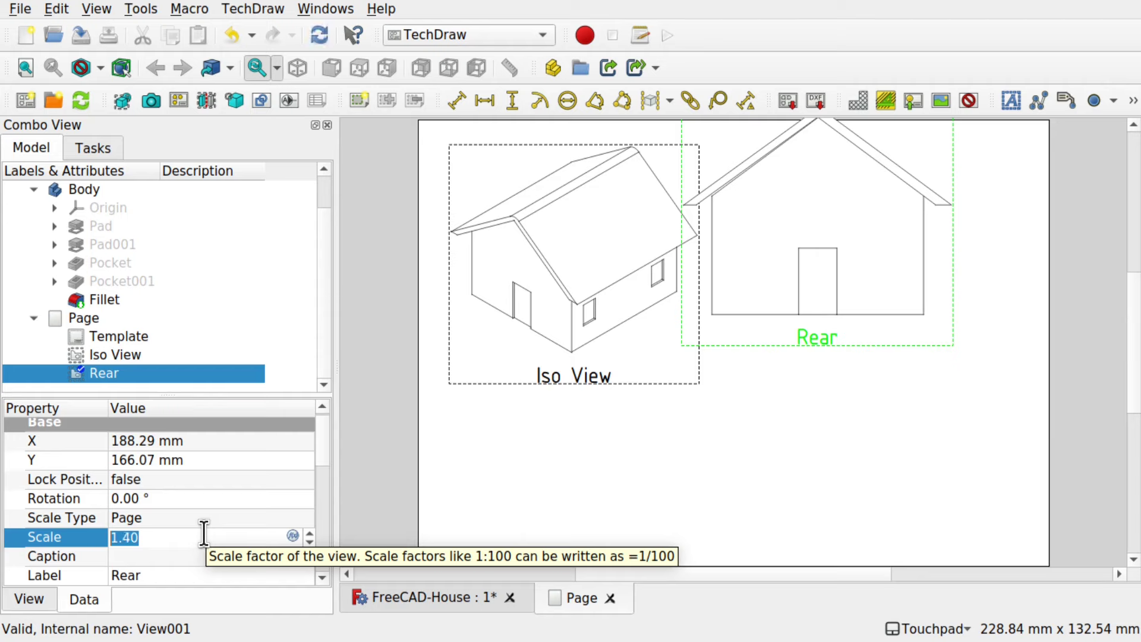
pyautogui.scroll(3, 204, 534)
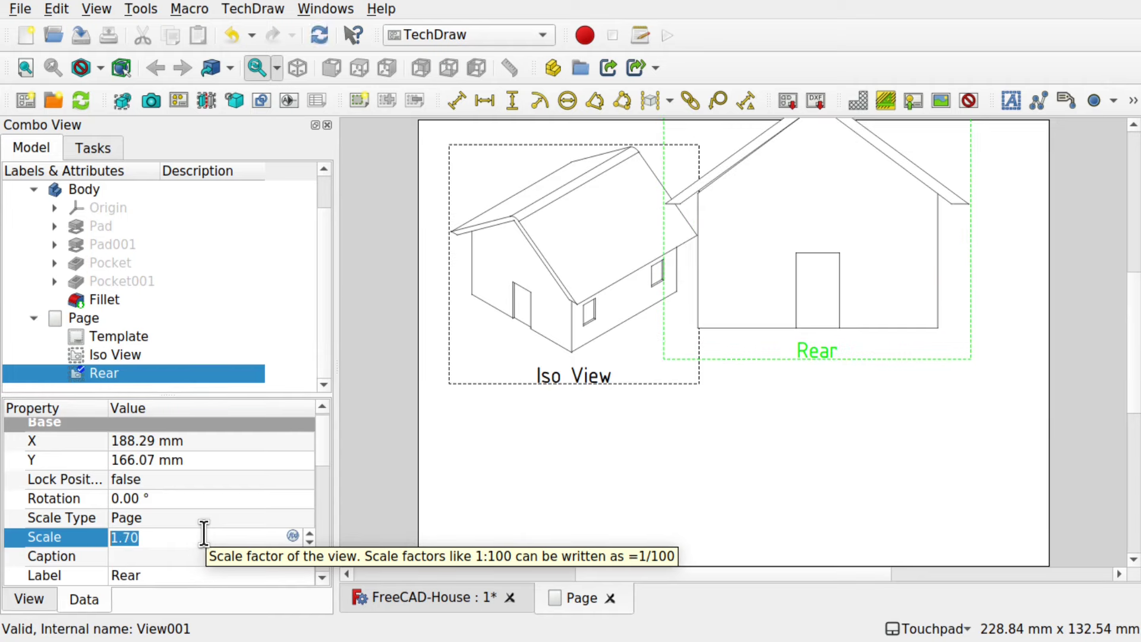
pyautogui.scroll(-5, 204, 534)
pyautogui.click(588, 462)
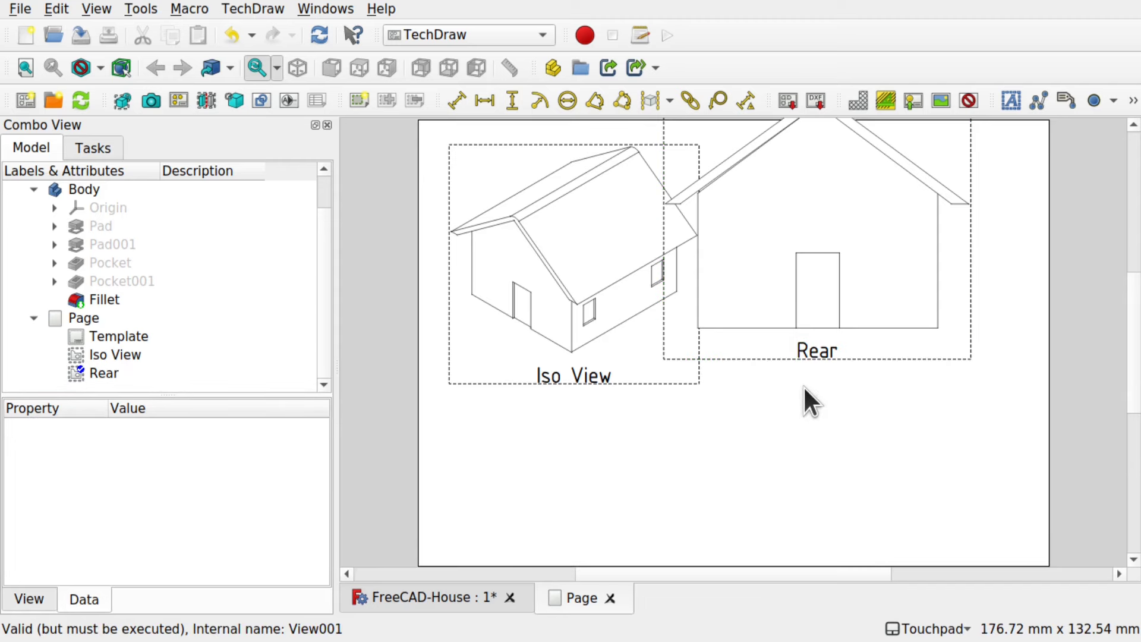
pyautogui.moveTo(789, 344); pyautogui.dragTo(849, 384)
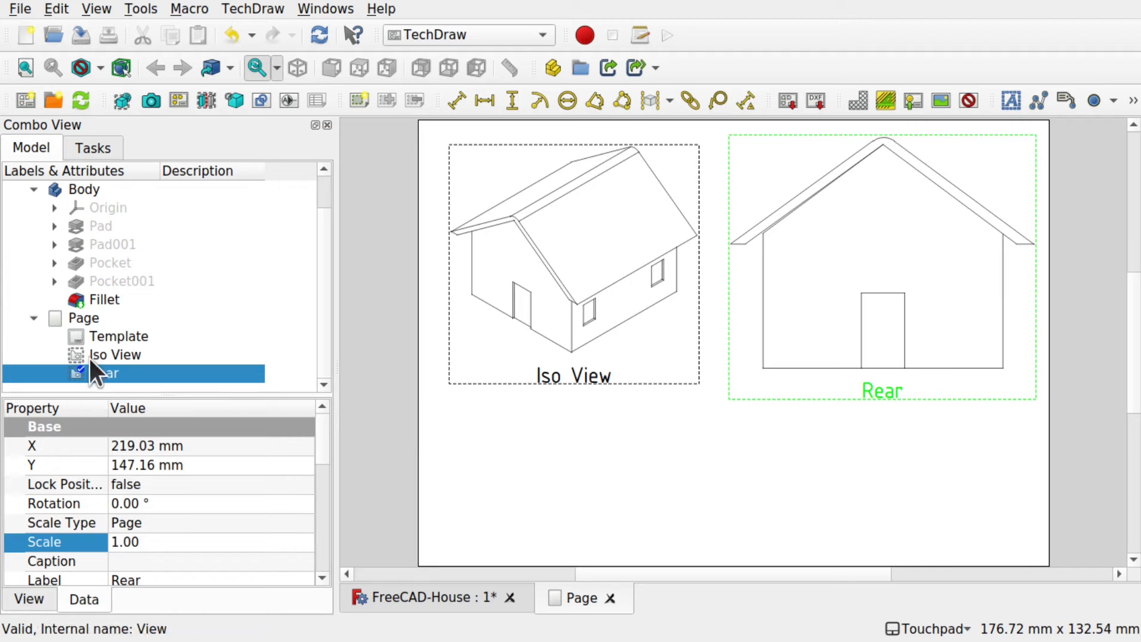
pyautogui.click(80, 100)
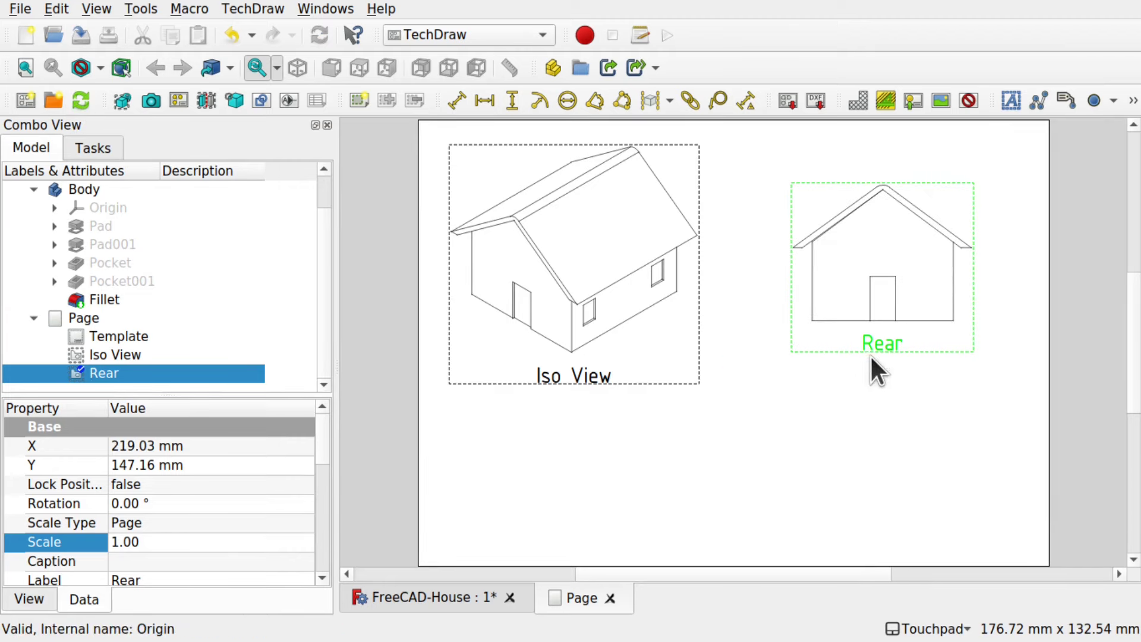
# Set the Rear view's scale to 2.00 and place the view at about X 205 mm, Y 111 mm
pyautogui.moveTo(879, 345)
pyautogui.mouseDown()
pyautogui.moveTo(808, 352)
pyautogui.moveTo(833, 341)
pyautogui.moveTo(812, 305)
pyautogui.moveTo(872, 388)
pyautogui.moveTo(866, 406)
pyautogui.mouseUp()
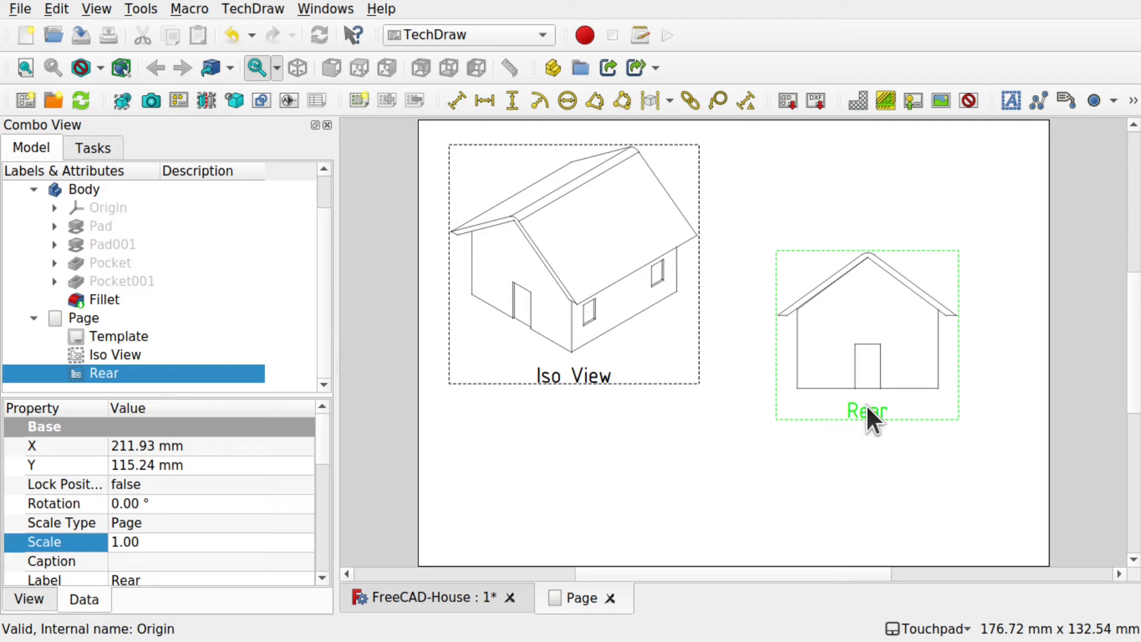
pyautogui.click(208, 537)
pyautogui.write('2')
pyautogui.press('Return')
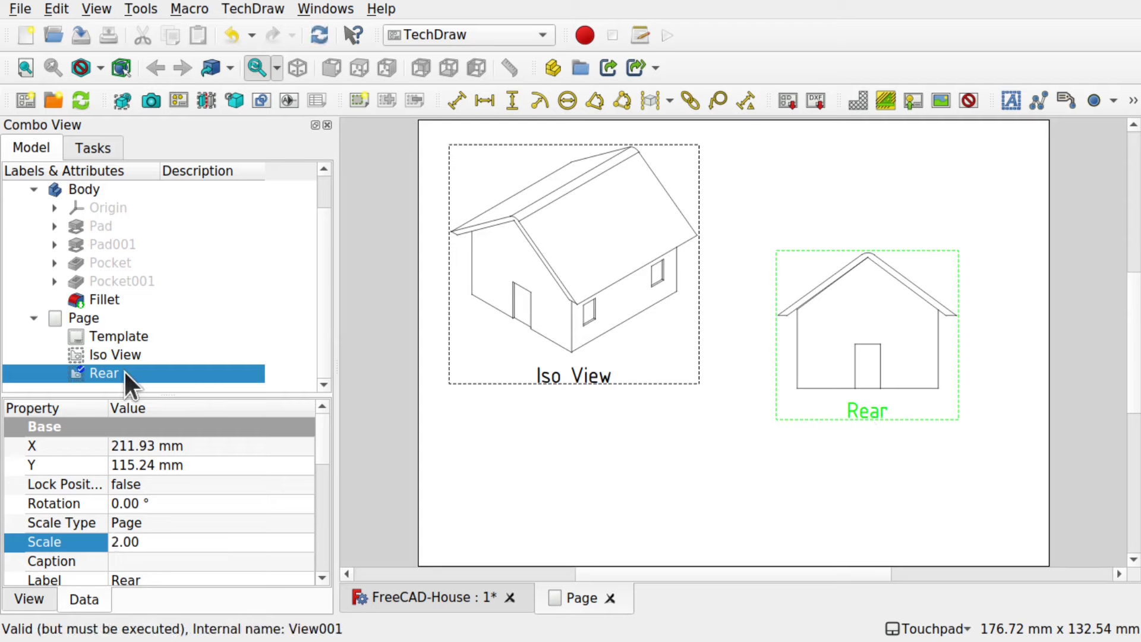
pyautogui.moveTo(866, 476); pyautogui.dragTo(850, 487)
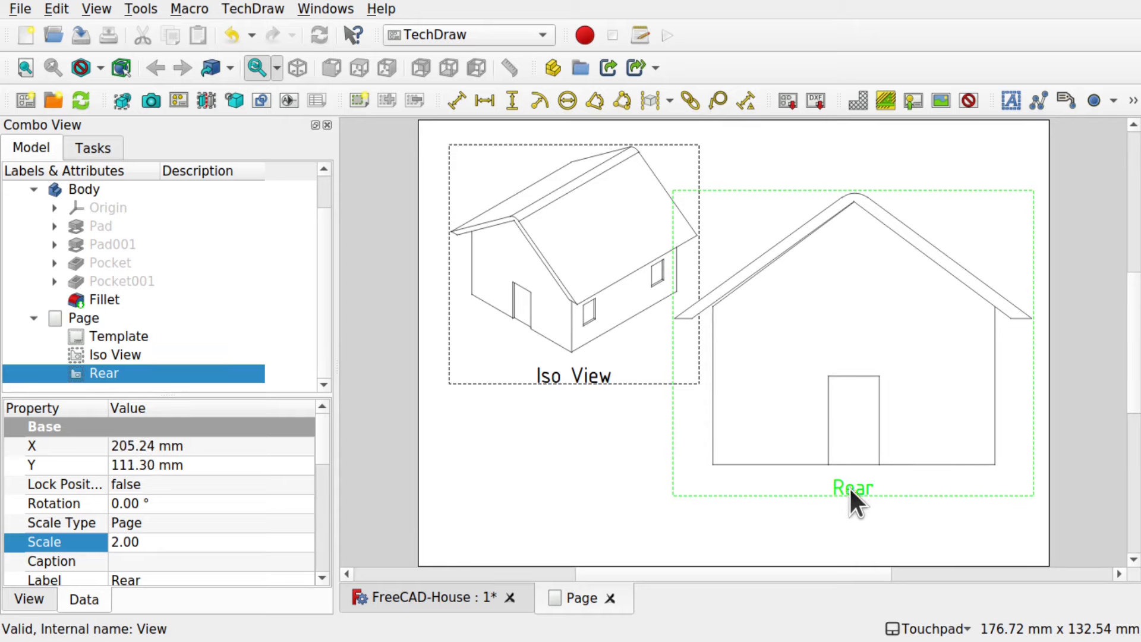
pyautogui.click(654, 545)
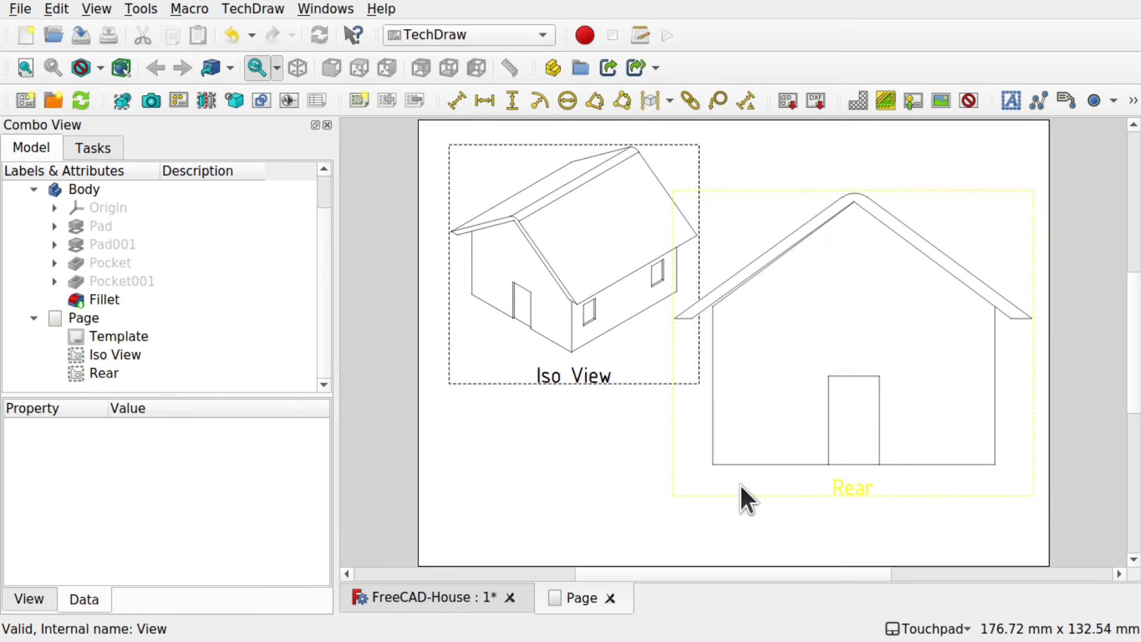
# Dimension the base edge left of the door horizontally and the left wall's height vertically, placing the height dimension outside the wall
pyautogui.click(781, 462)
pyautogui.click(781, 464)
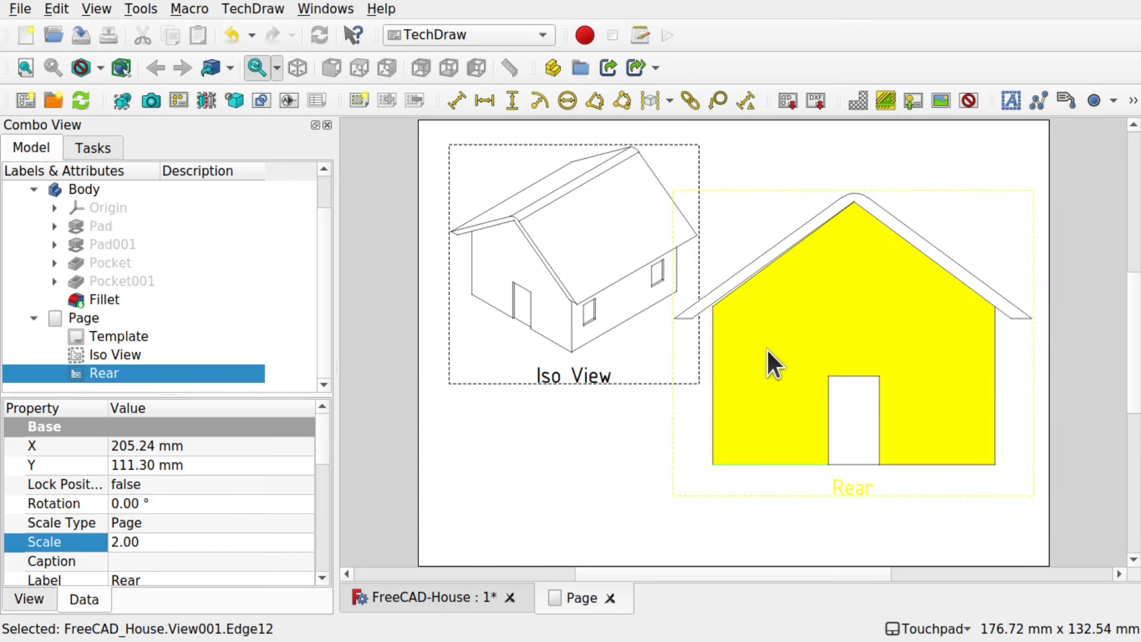
pyautogui.click(480, 106)
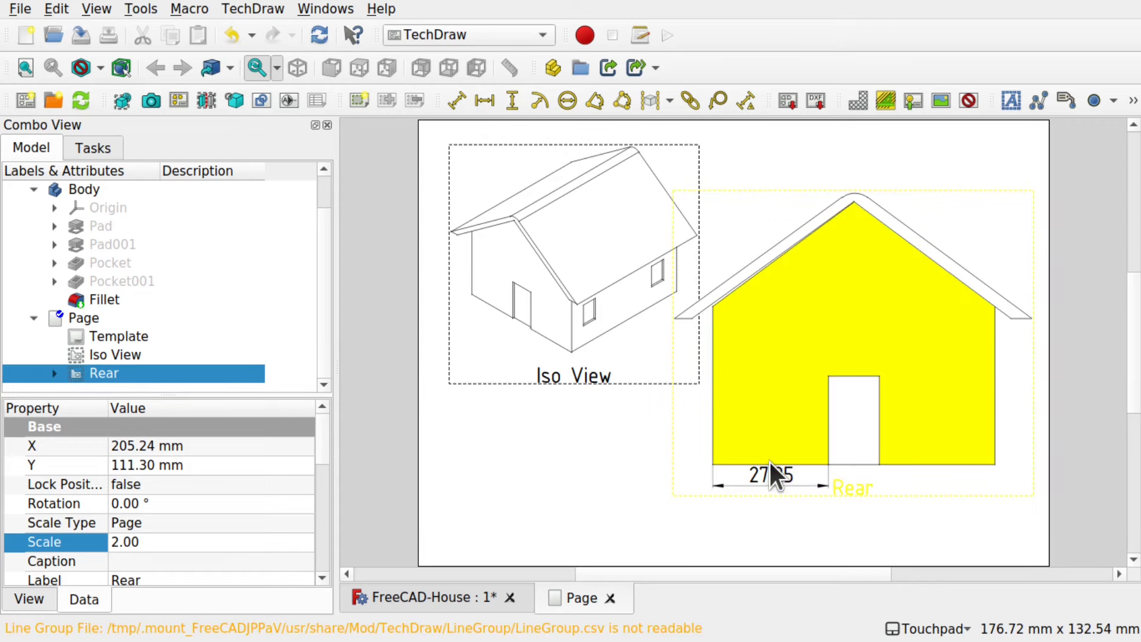
pyautogui.click(713, 416)
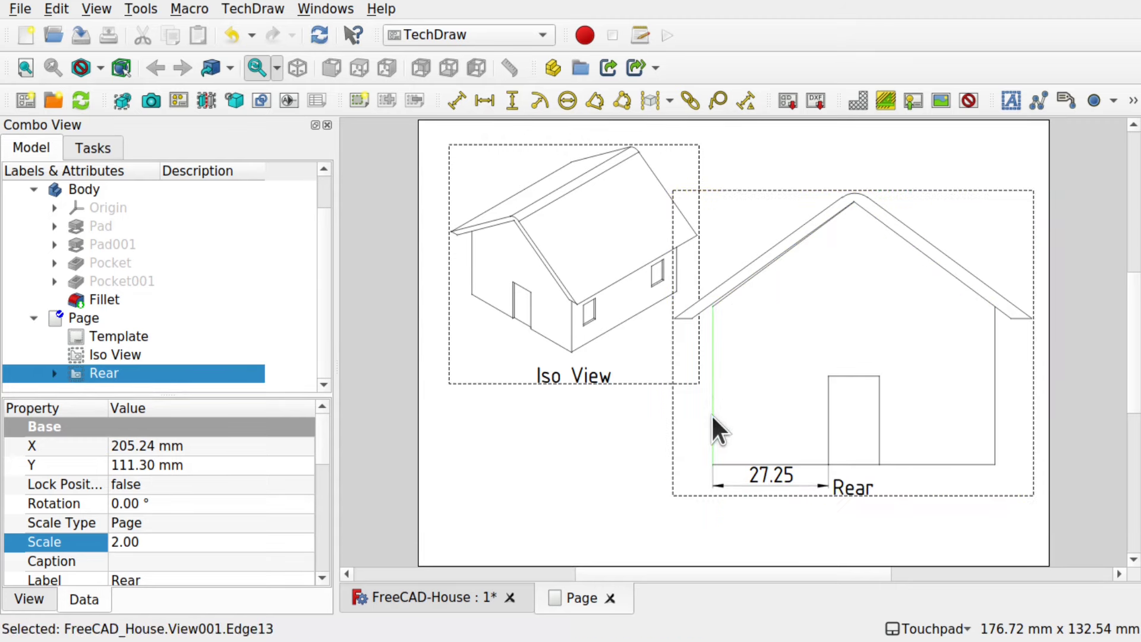
pyautogui.click(509, 101)
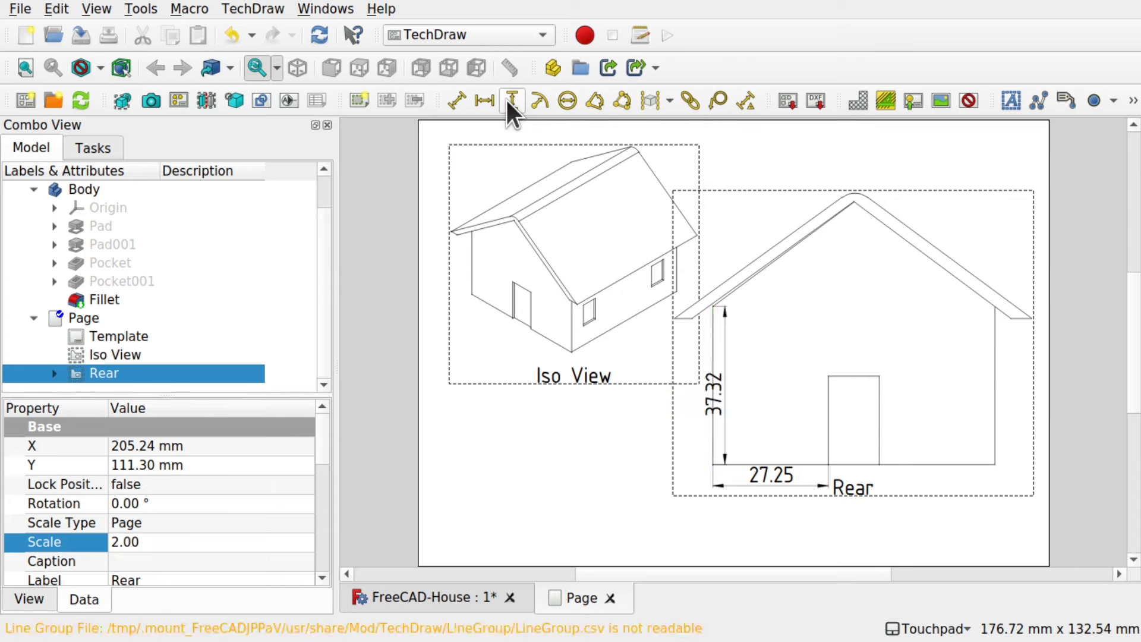
pyautogui.moveTo(717, 391); pyautogui.dragTo(679, 398)
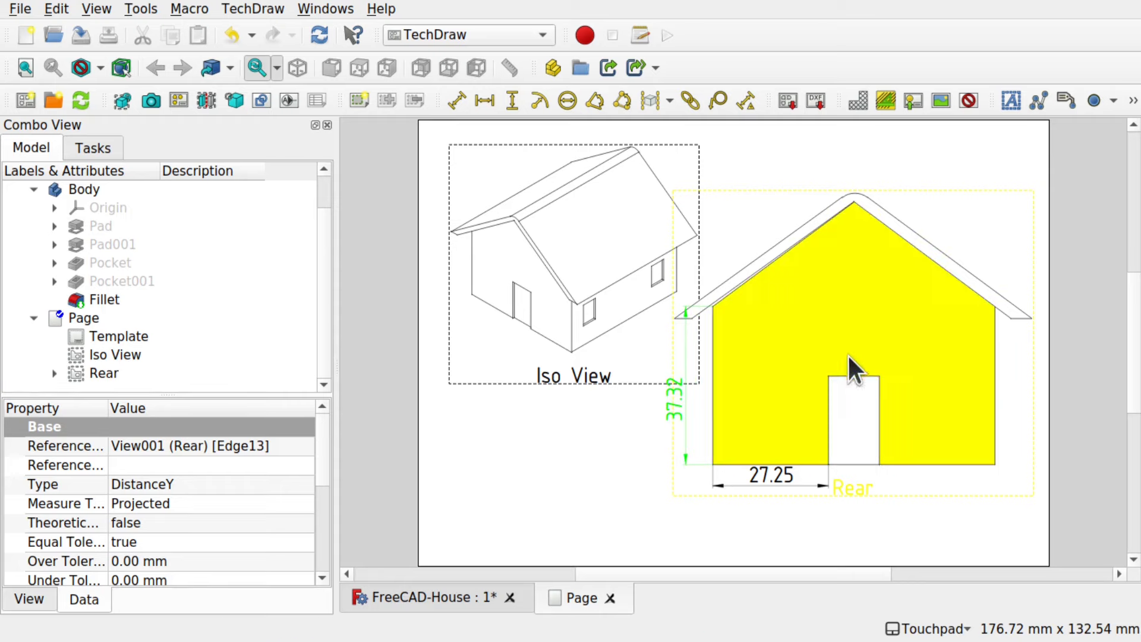
# Add a vertical dimension from the roof's ridge arc to the base edge and place its text low beside the right wall
pyautogui.click(857, 191)
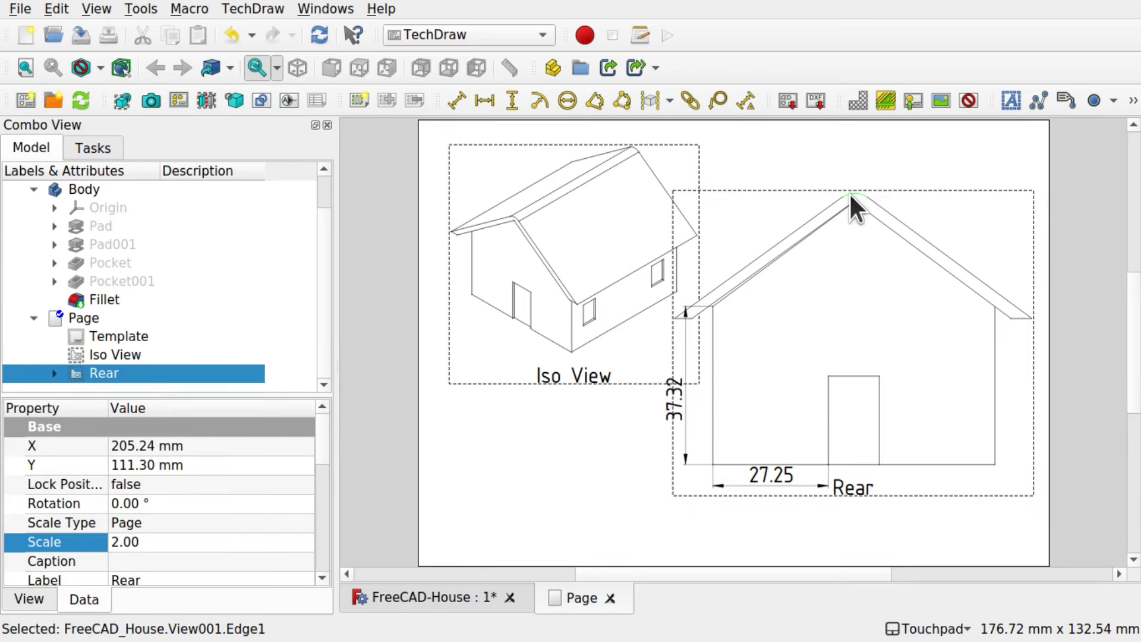
pyautogui.keyDown('ctrl'); pyautogui.click(918, 465); pyautogui.keyUp('ctrl')
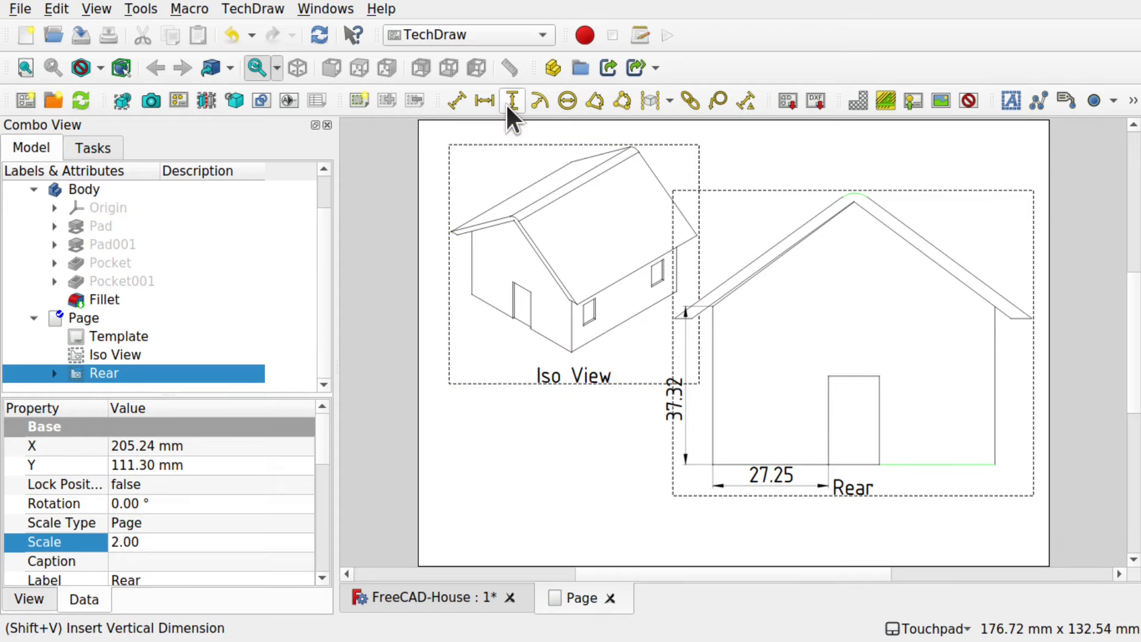
pyautogui.click(510, 113)
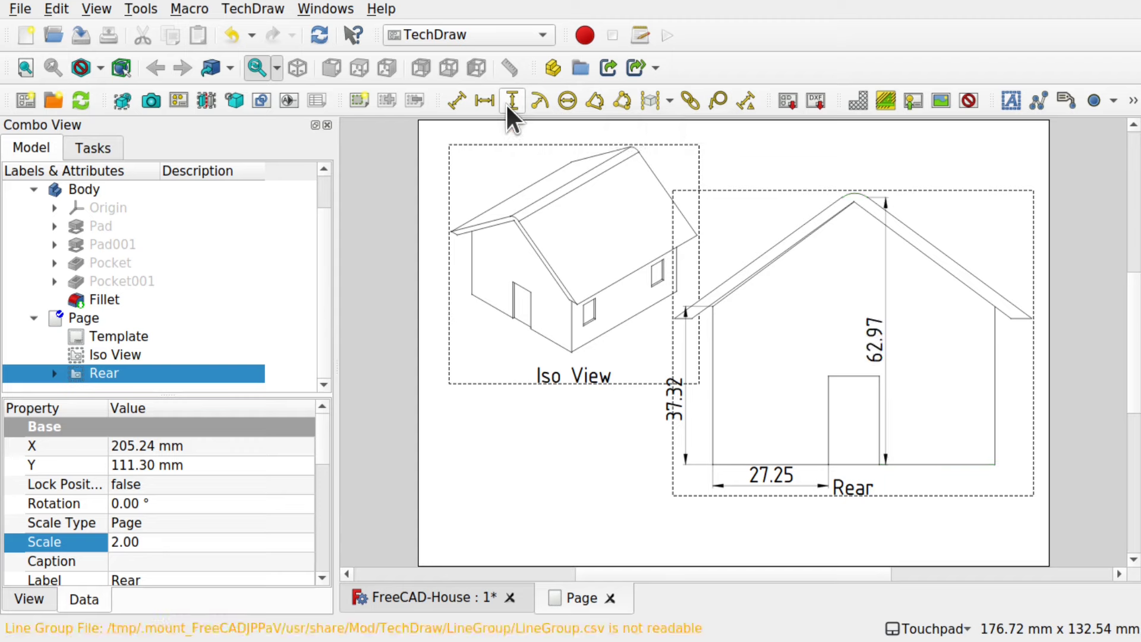
pyautogui.moveTo(872, 336); pyautogui.dragTo(1026, 351)
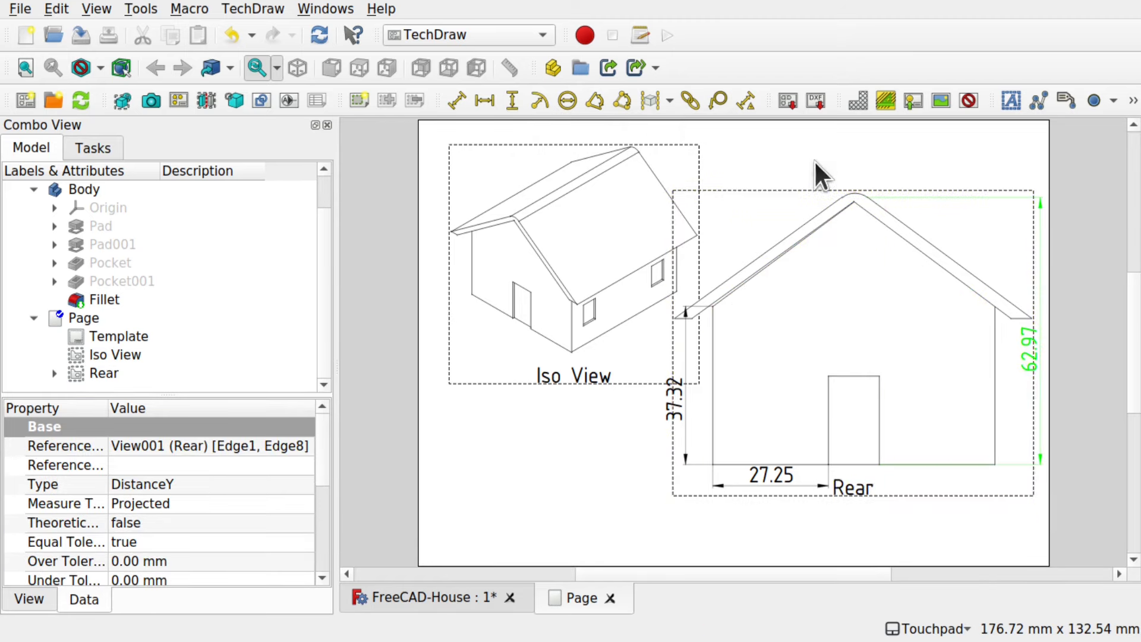
pyautogui.moveTo(1027, 351); pyautogui.dragTo(1014, 449)
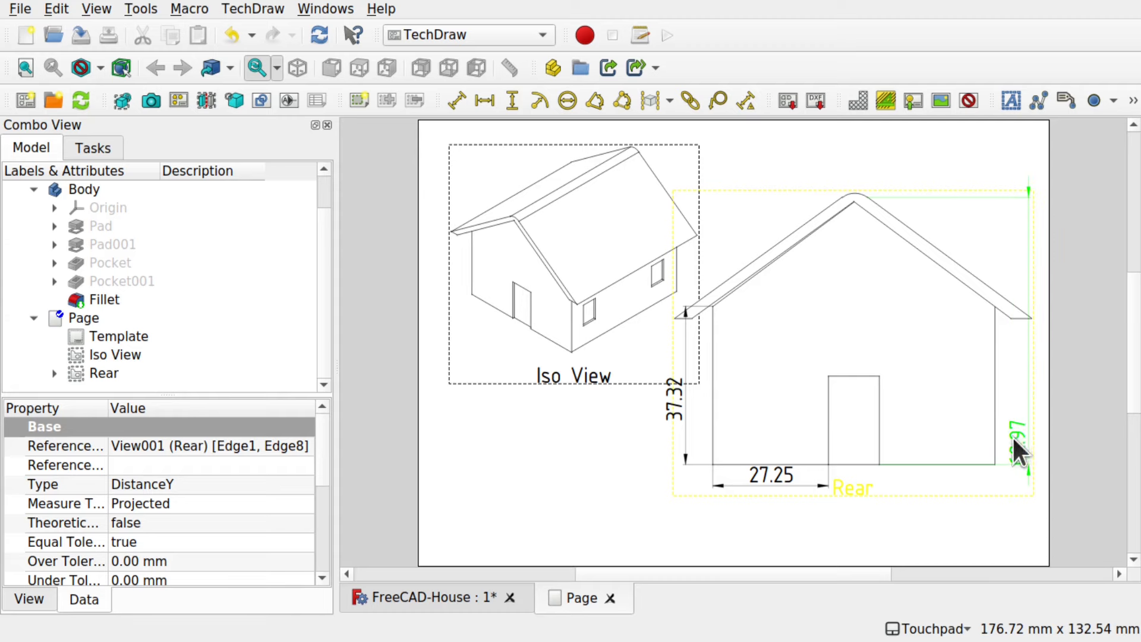
# Dimension the ridge arc's radius and the left outer roof slope's length, placing both dimensions outside the roof on its left side
pyautogui.click(859, 192)
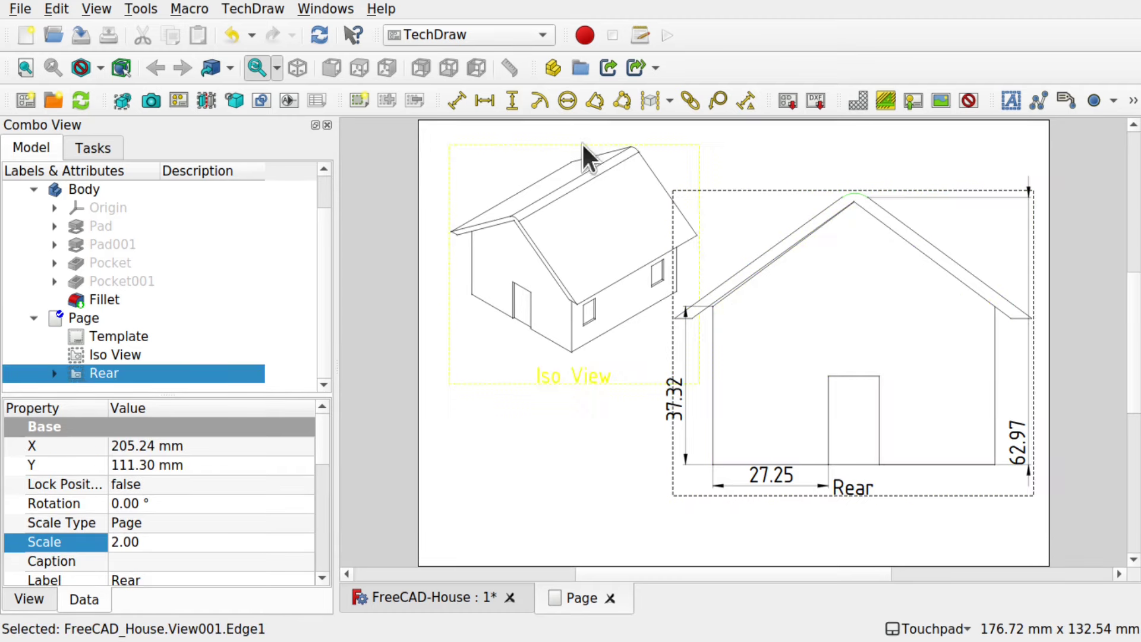
pyautogui.click(535, 101)
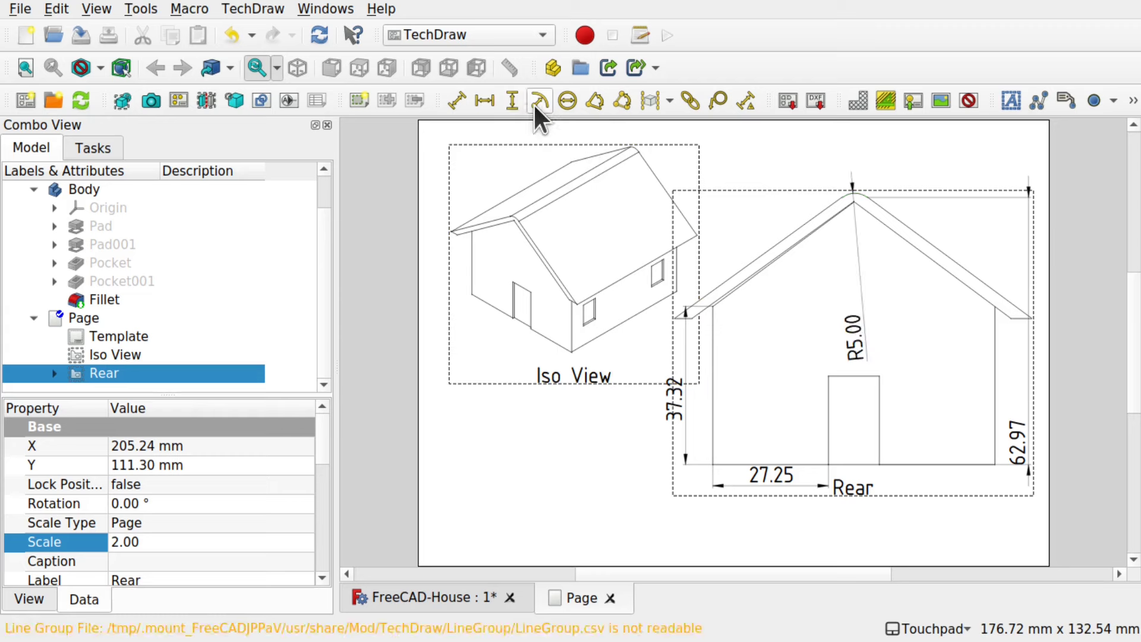
pyautogui.moveTo(861, 336); pyautogui.dragTo(755, 152)
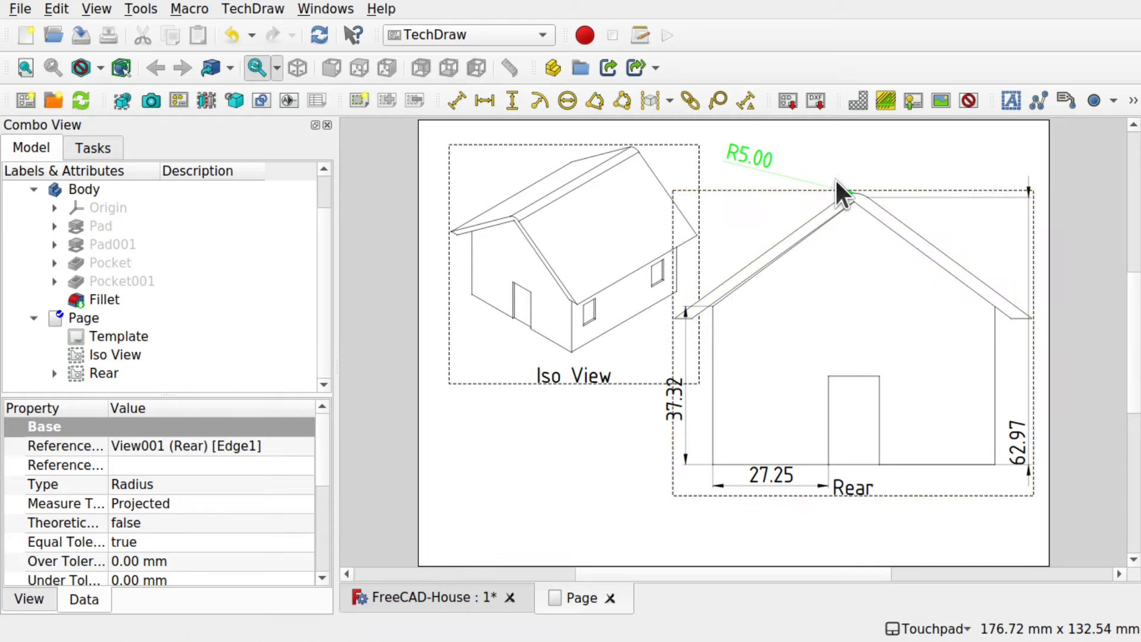
pyautogui.click(785, 234)
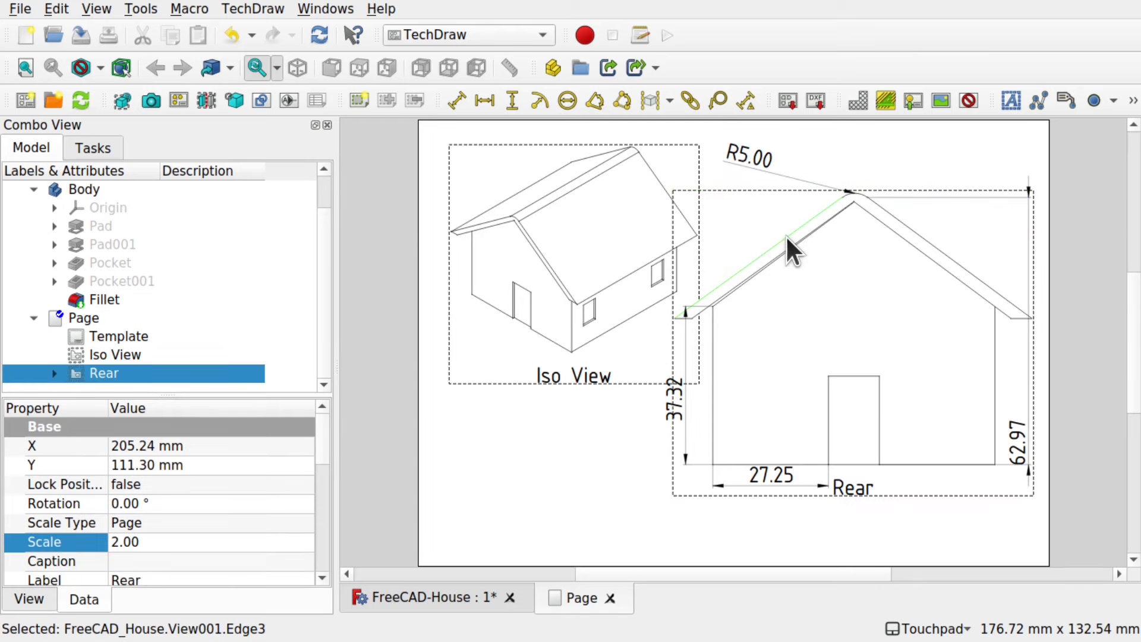
pyautogui.click(456, 97)
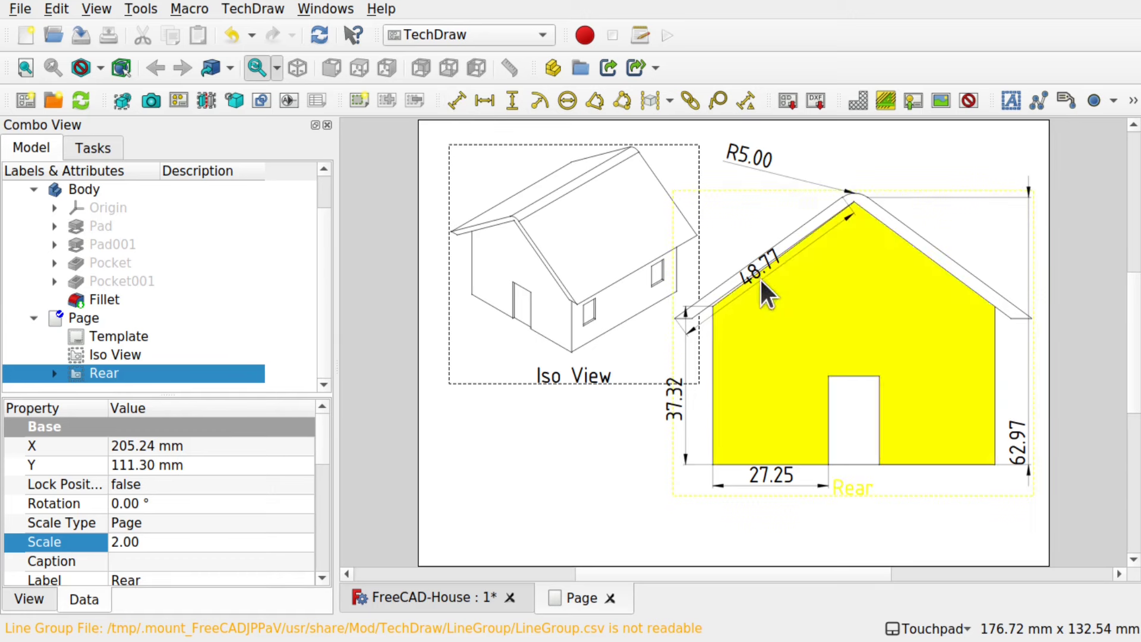
pyautogui.moveTo(756, 273); pyautogui.dragTo(720, 249)
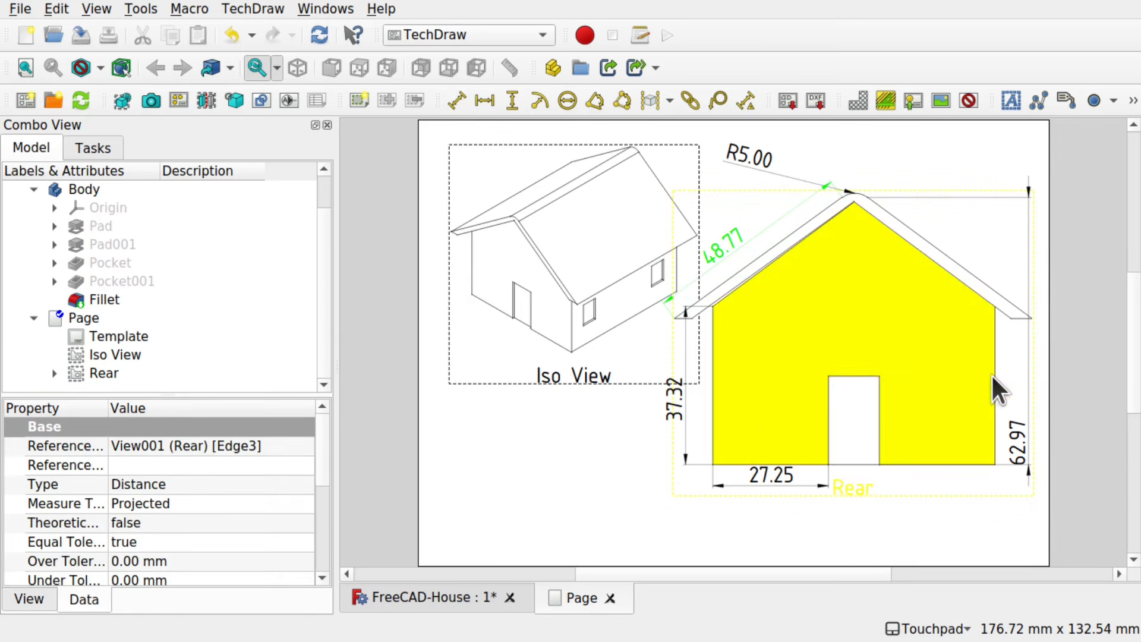
# Add a horizontal dimension between the two outer walls of the Rear view and place it below the view's label
pyautogui.click(713, 419)
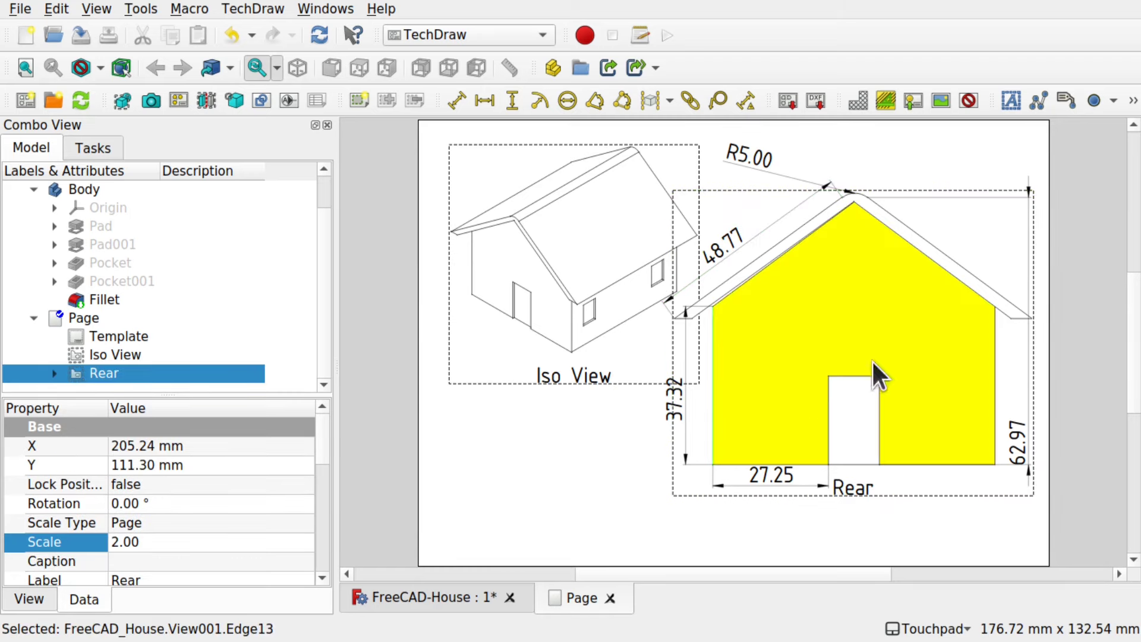
pyautogui.keyDown('ctrl'); pyautogui.click(994, 370); pyautogui.keyUp('ctrl')
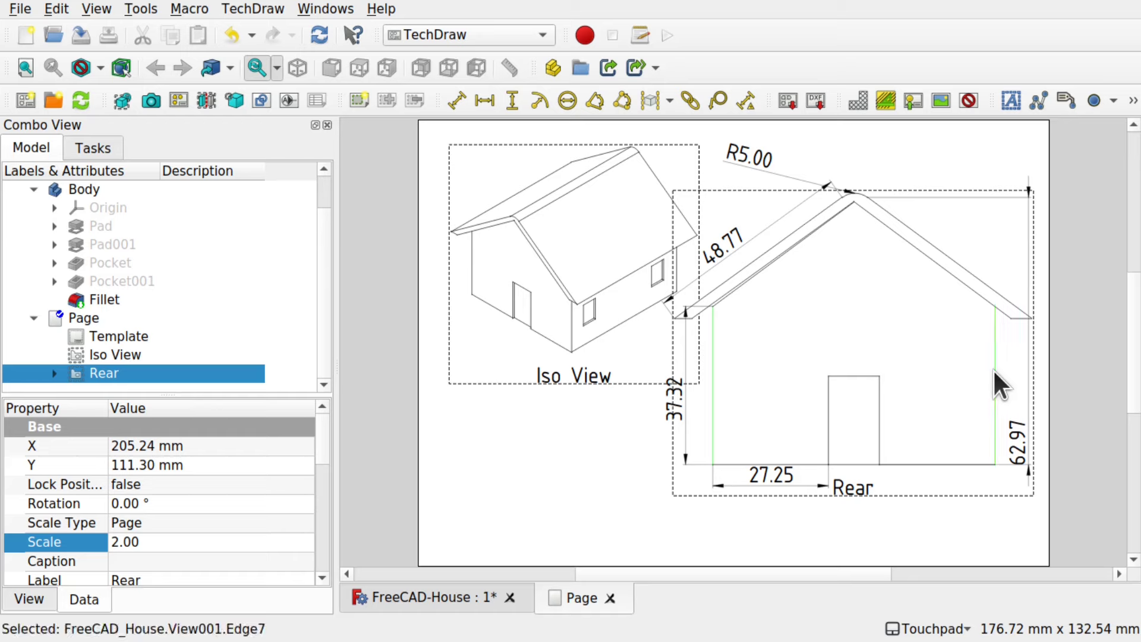
pyautogui.click(480, 99)
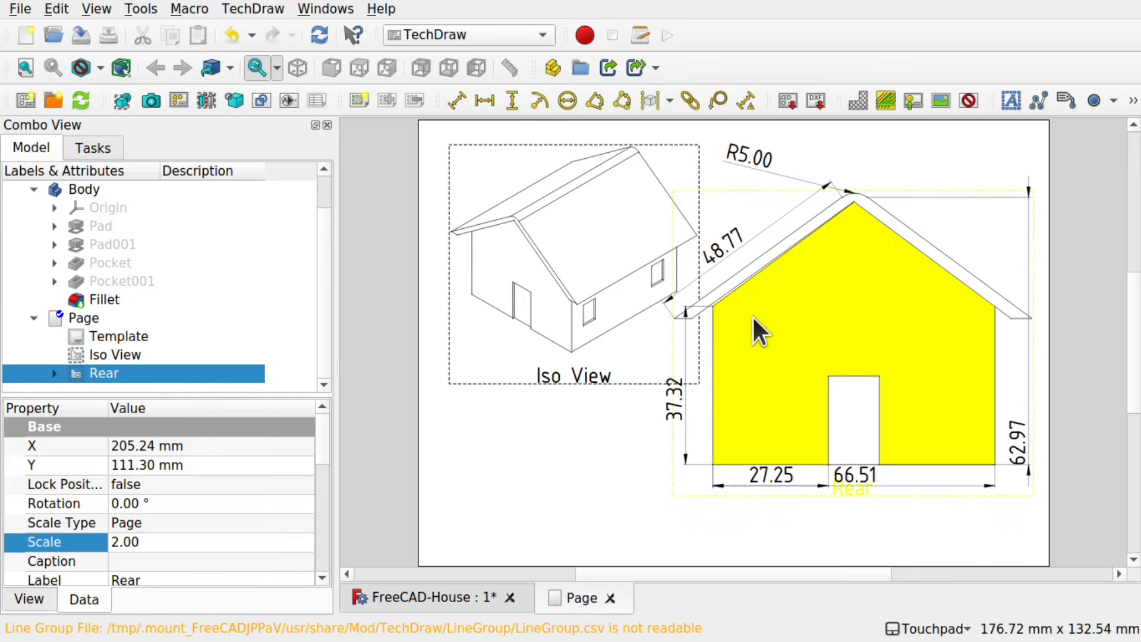
pyautogui.moveTo(859, 466); pyautogui.dragTo(858, 506)
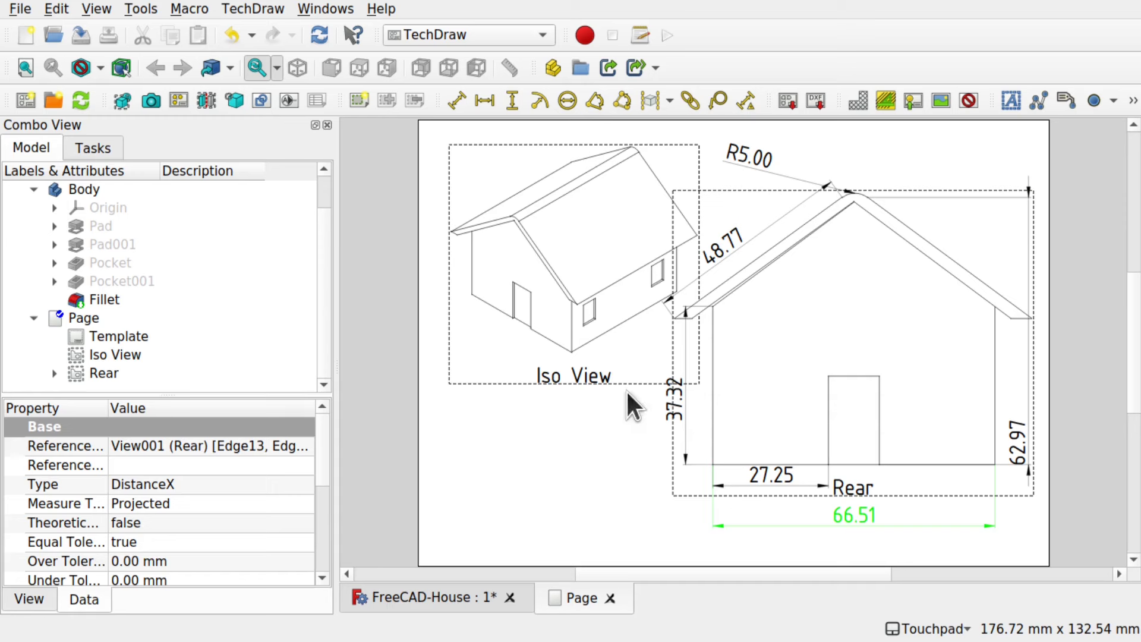
# Hatch the door face in the Rear view with the line.svg pattern at scale 1.00
pyautogui.click(861, 419)
pyautogui.click(860, 419)
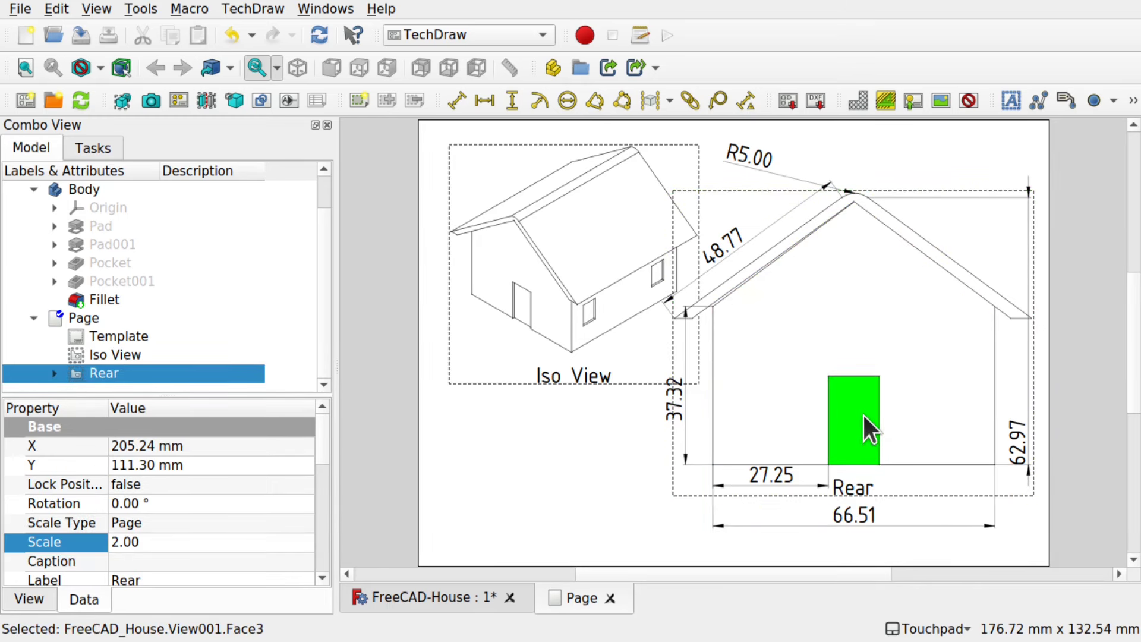
pyautogui.click(857, 102)
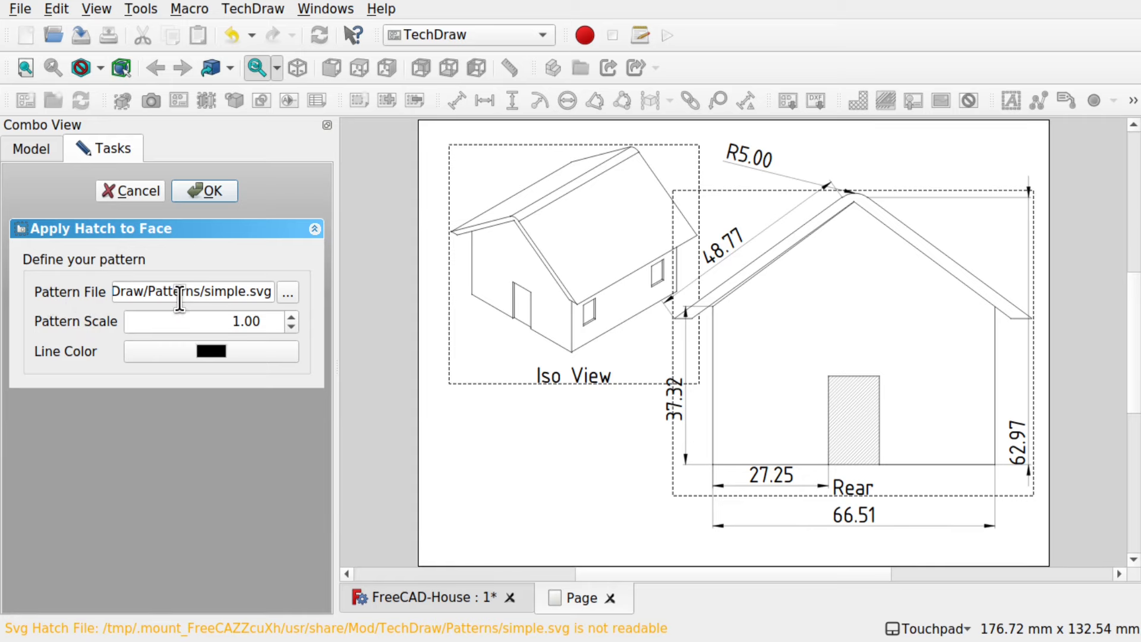
pyautogui.click(287, 293)
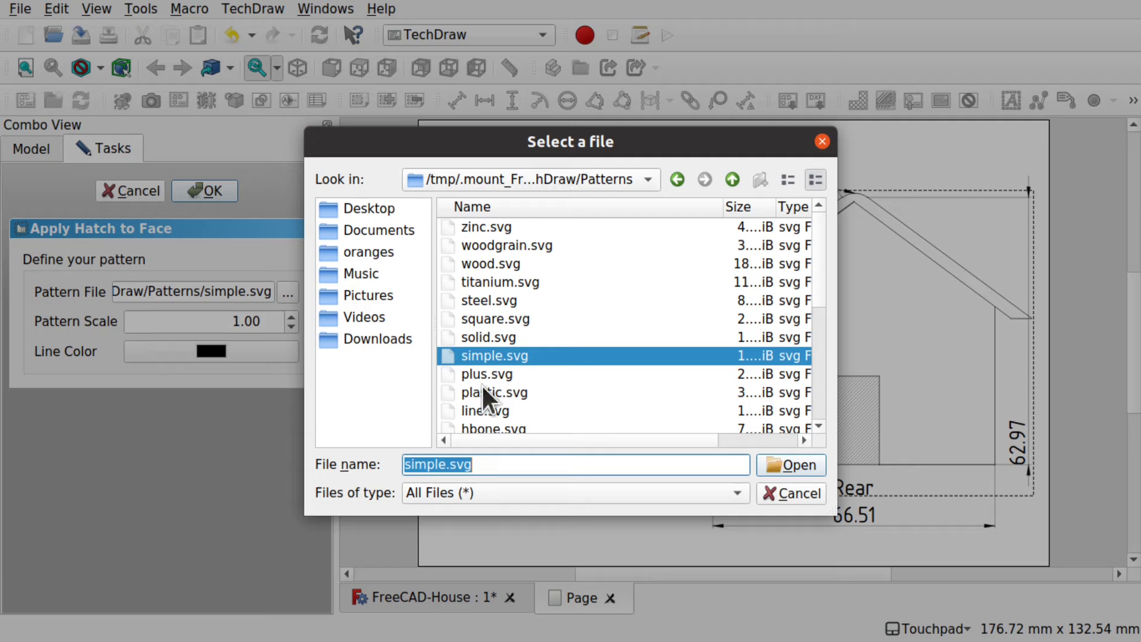
pyautogui.click(491, 411)
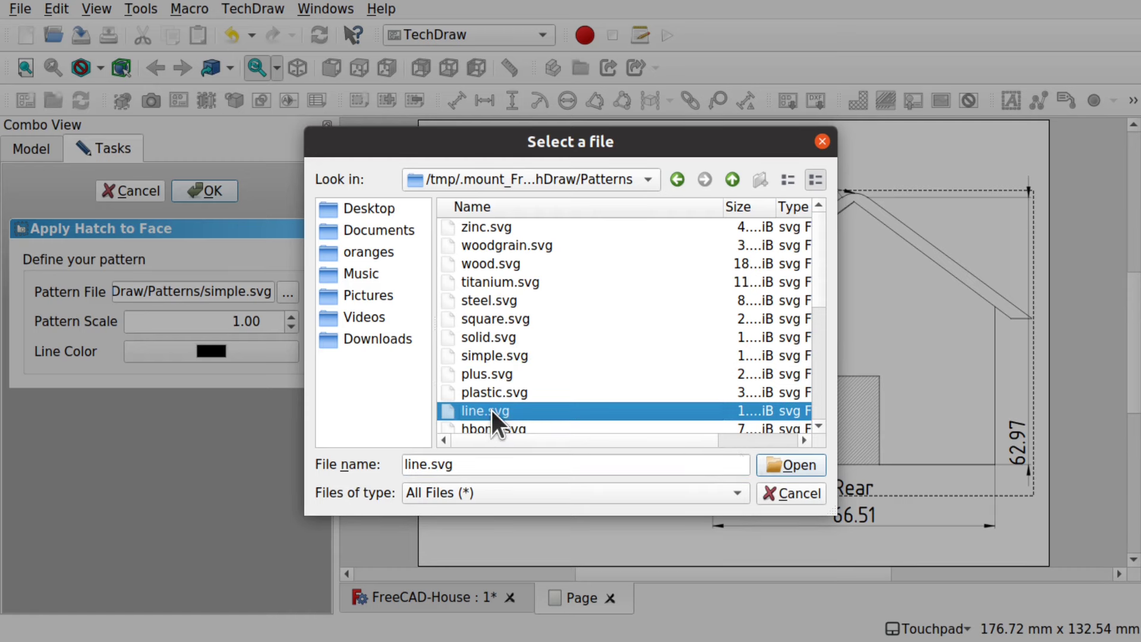
pyautogui.click(794, 469)
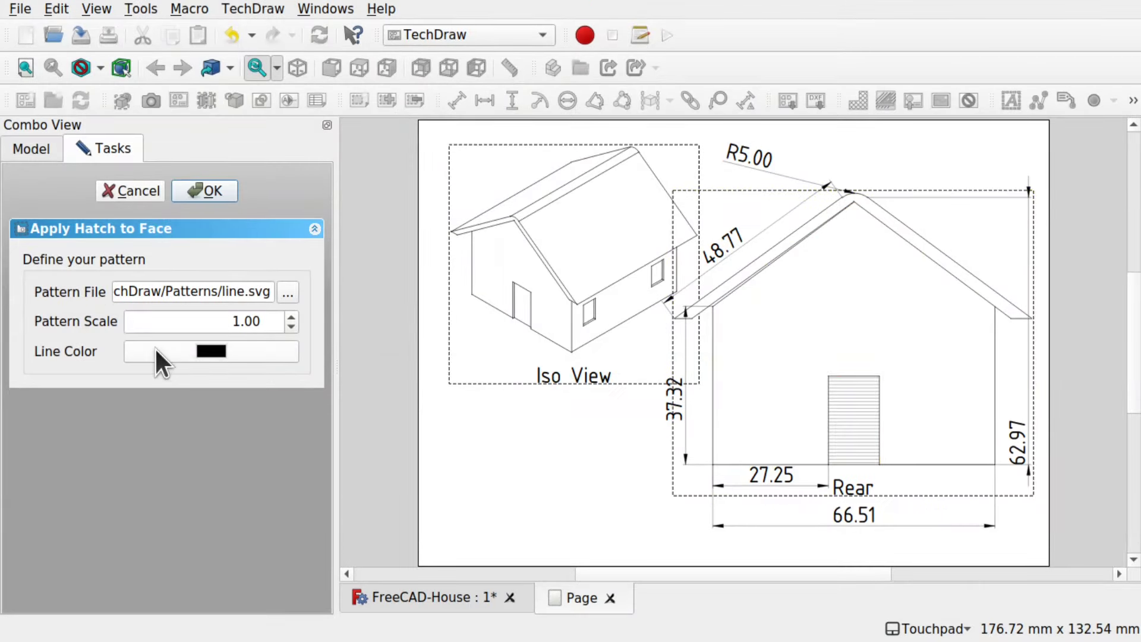
pyautogui.click(208, 189)
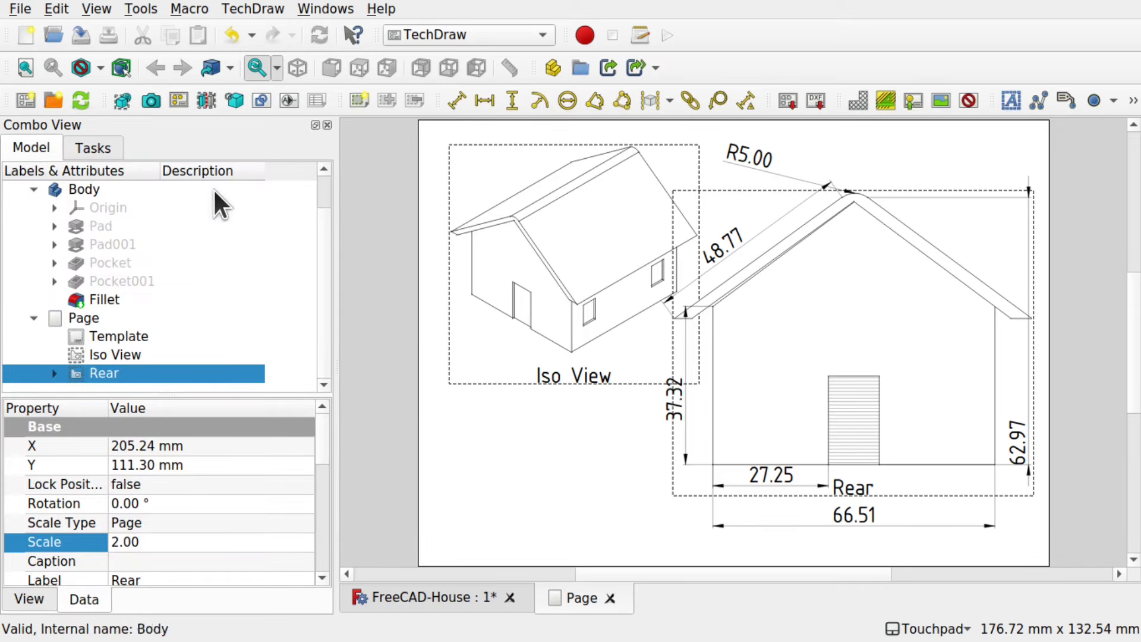
# Try rotating the isometric view by 7° and set its rotation back to 0°
pyautogui.click(566, 379)
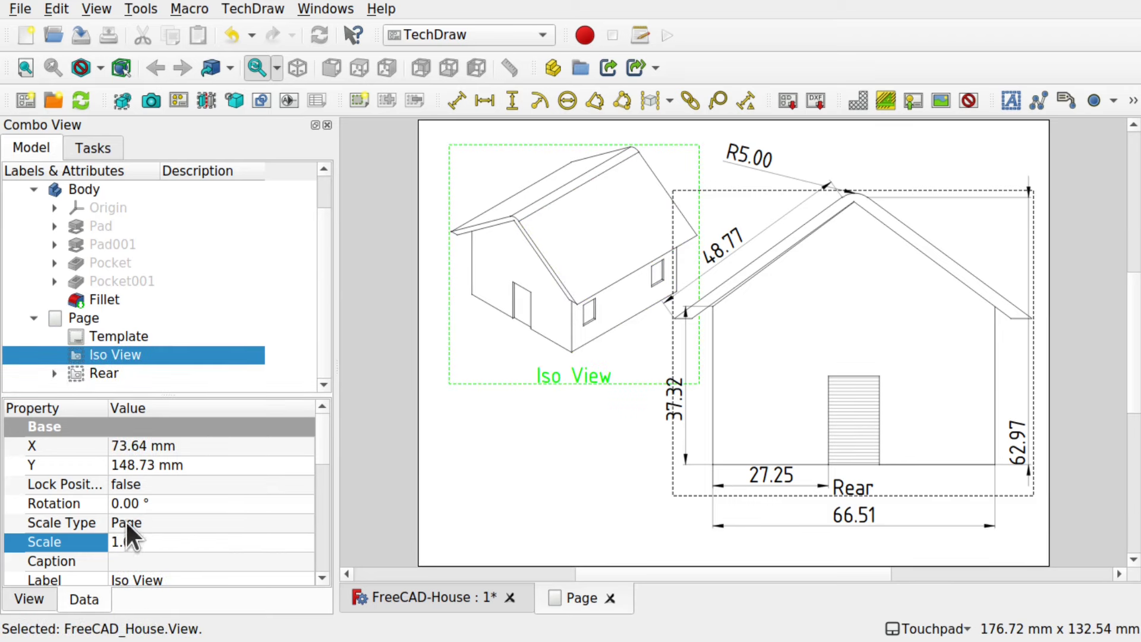
pyautogui.click(221, 503)
pyautogui.write('7')
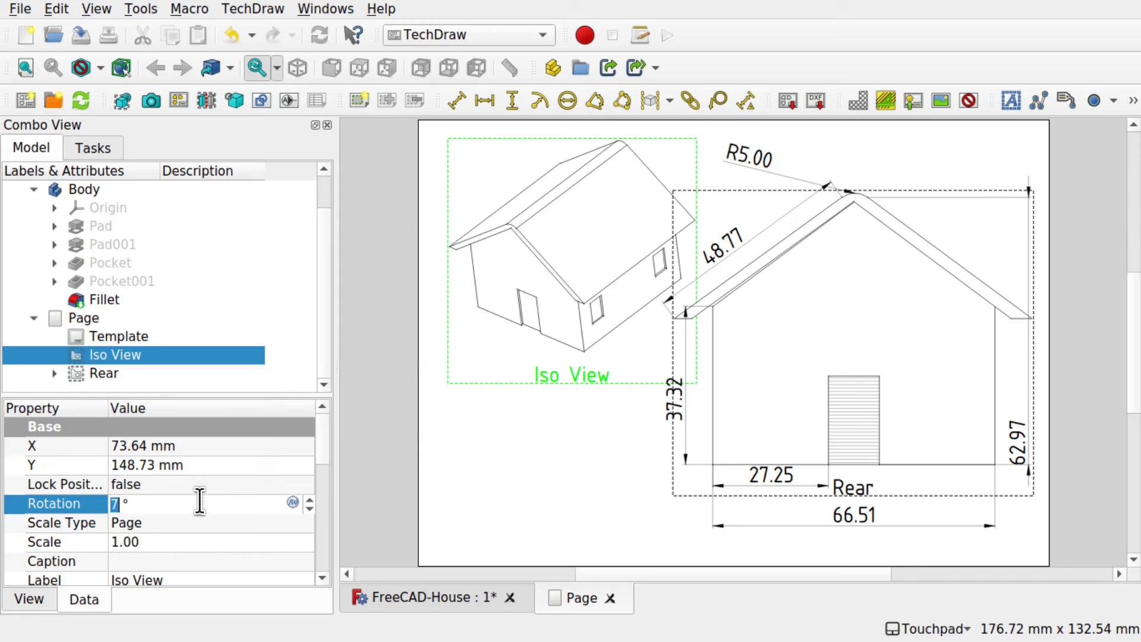
pyautogui.write('0')
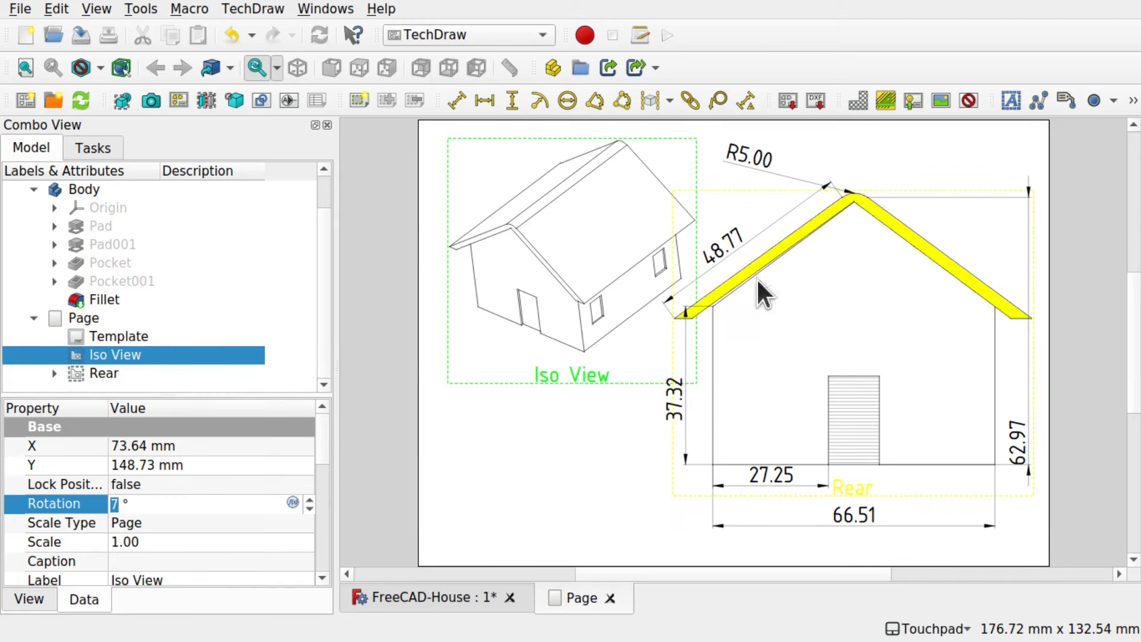
pyautogui.press('Return')
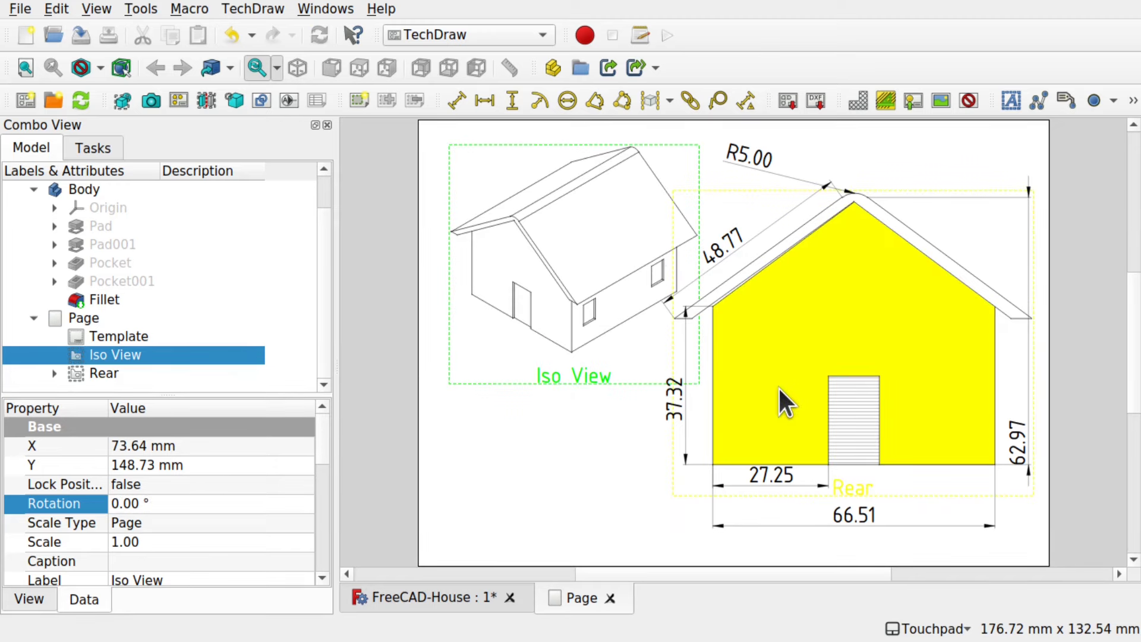
# Insert a left-side view of the model's Fillet feature on the page and place it below the isometric view
pyautogui.click(452, 591)
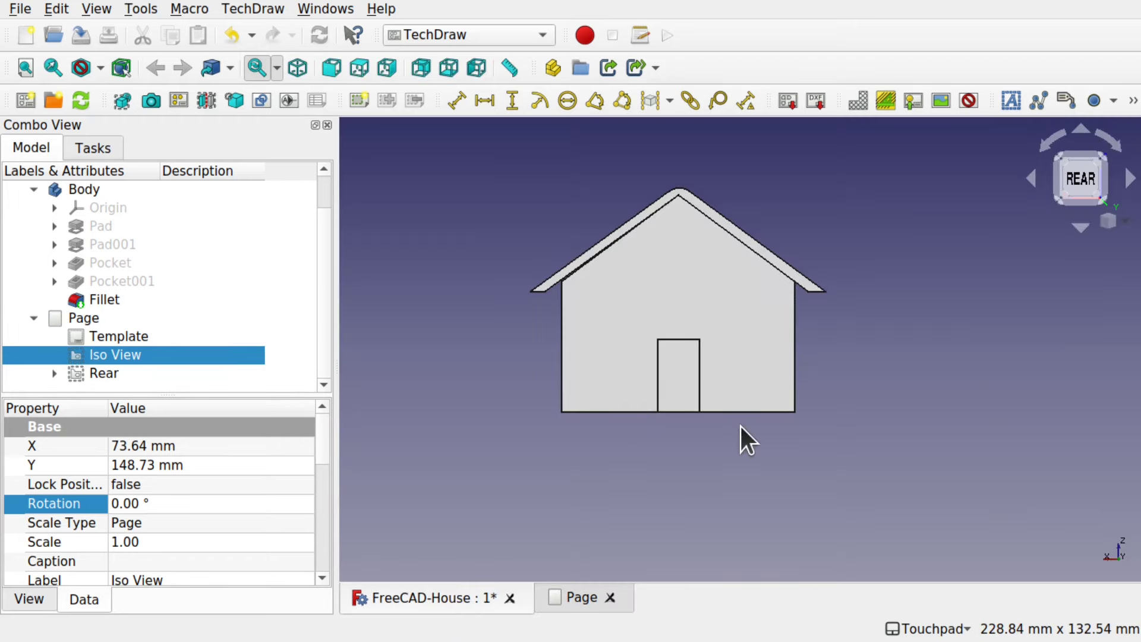
pyautogui.moveTo(740, 427); pyautogui.dragTo(677, 384, button='middle')
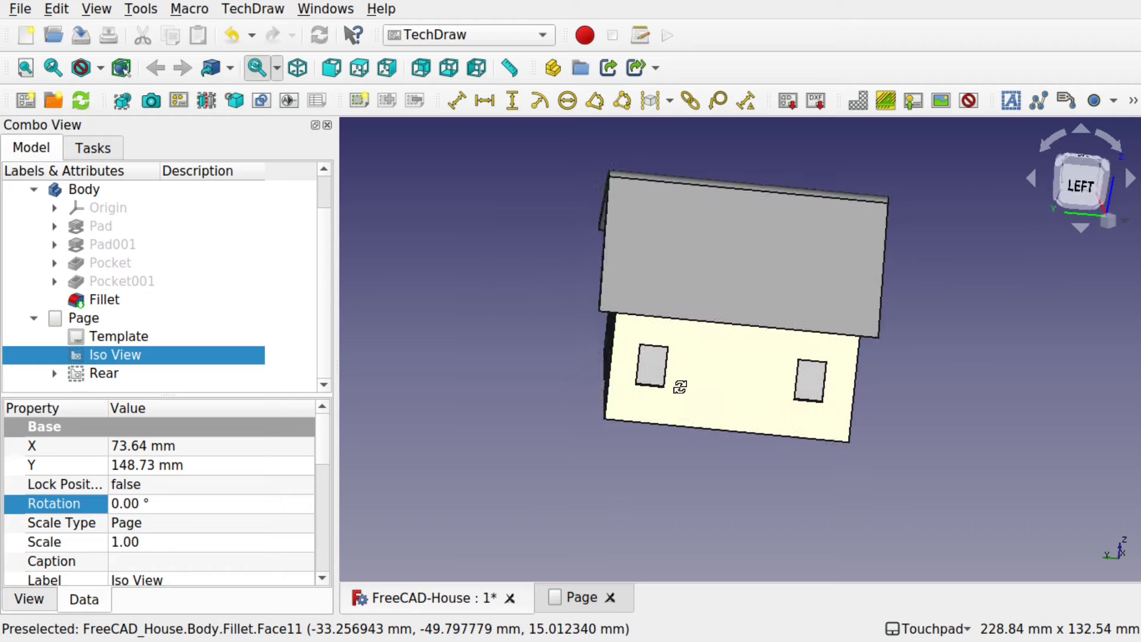
pyautogui.click(1089, 181)
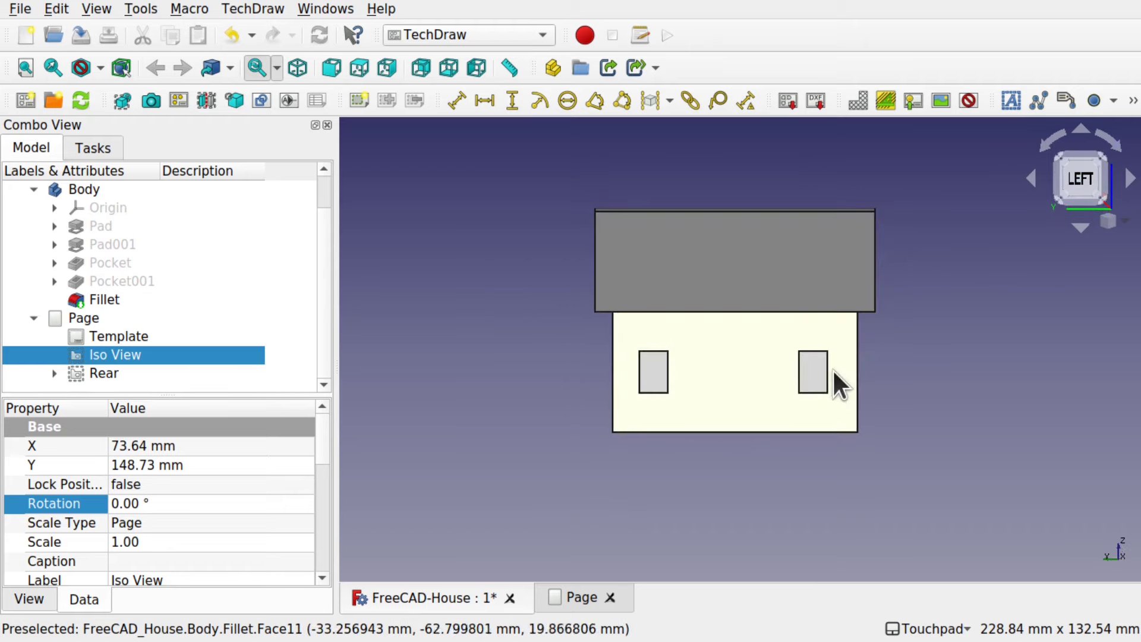
pyautogui.click(98, 295)
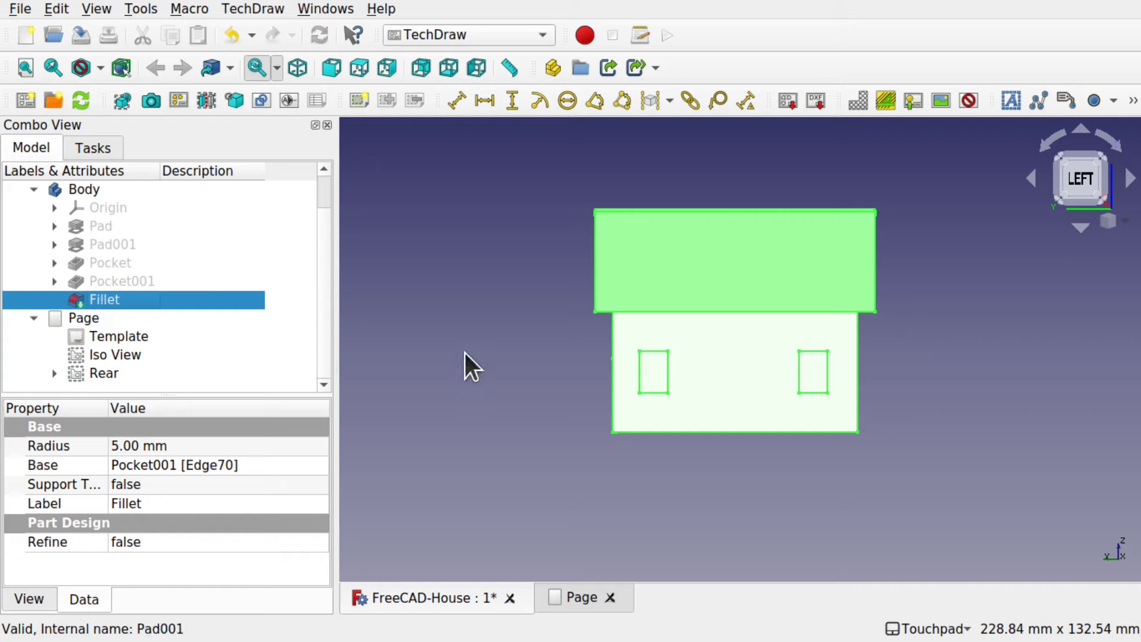
pyautogui.click(120, 100)
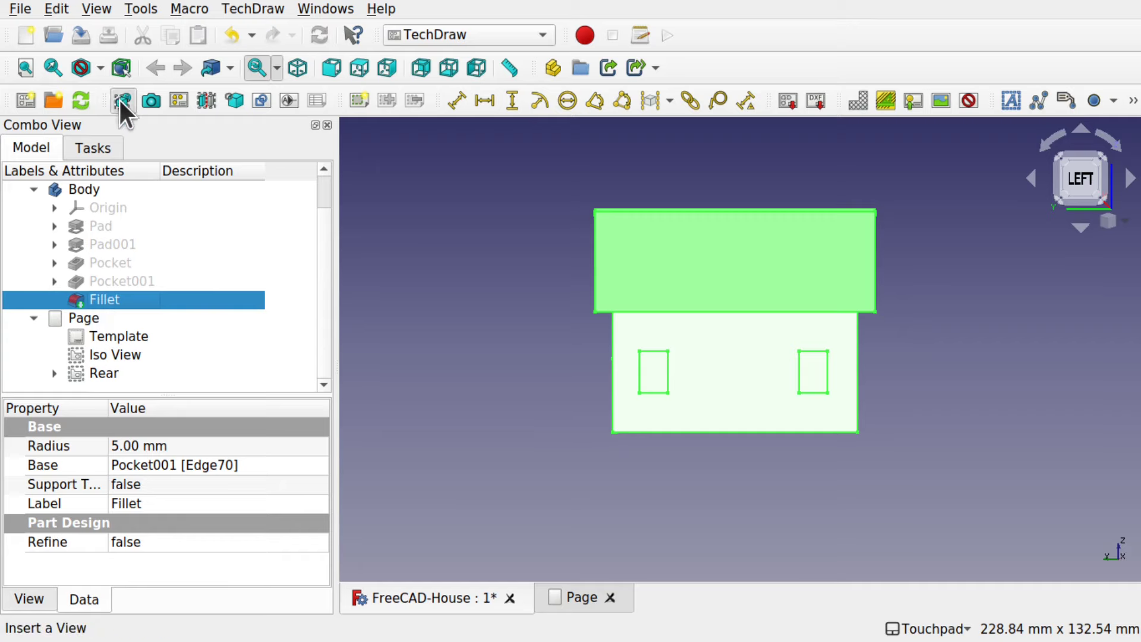
pyautogui.click(583, 598)
pyautogui.moveTo(744, 433)
pyautogui.mouseDown()
pyautogui.moveTo(546, 515)
pyautogui.moveTo(527, 551)
pyautogui.mouseUp()
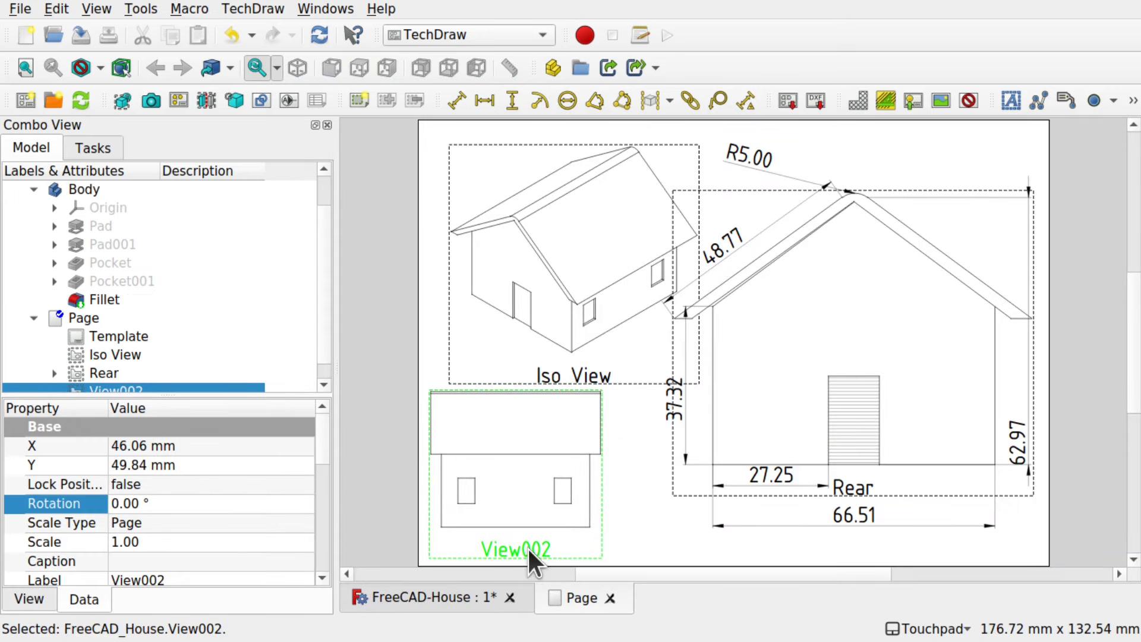
# Delete the isometric view and move the left-side view into its place, at about X 52 mm, Y 162 mm
pyautogui.click(594, 370)
pyautogui.press('Delete')
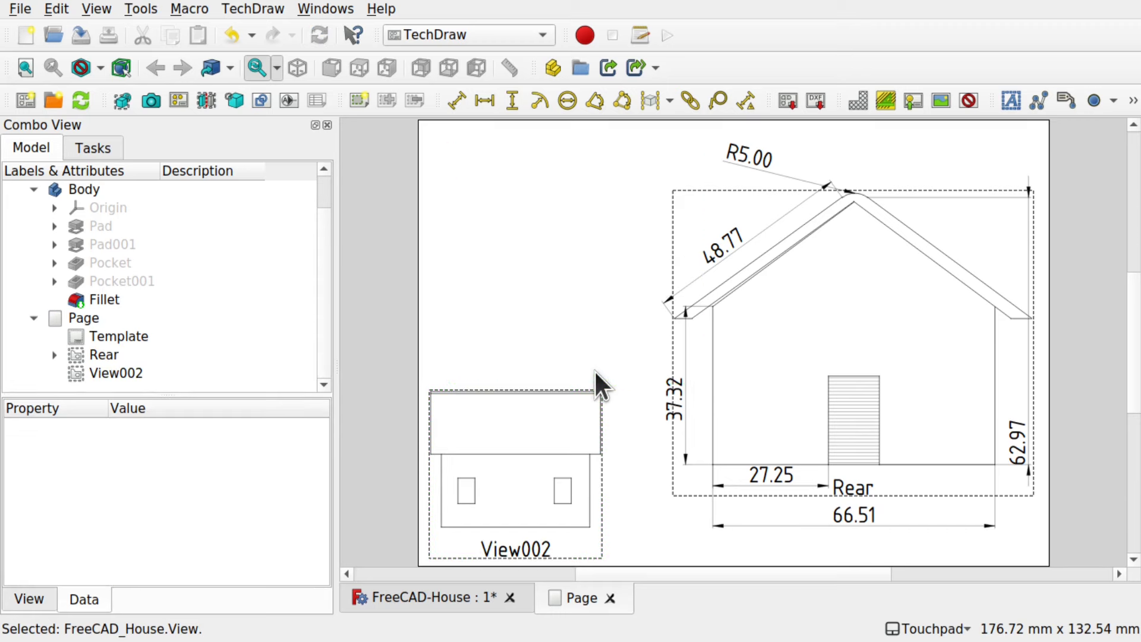
pyautogui.moveTo(514, 551); pyautogui.dragTo(525, 311)
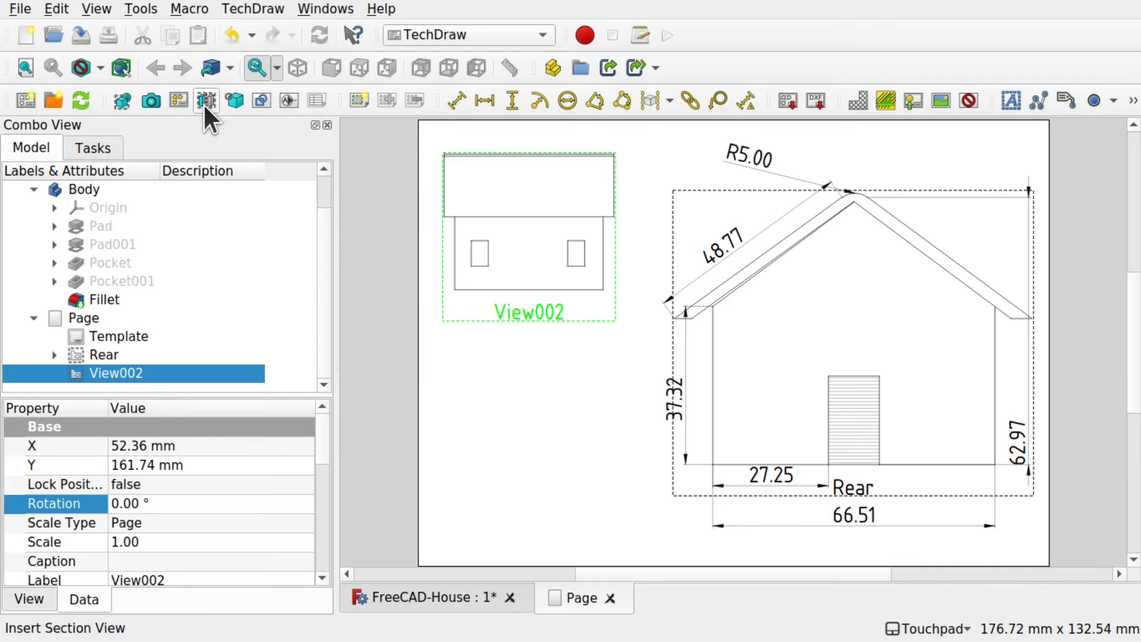
# Start a section view of the left-side view with the looking-down orientation and place it below its base view
pyautogui.click(258, 9)
pyautogui.click(276, 171)
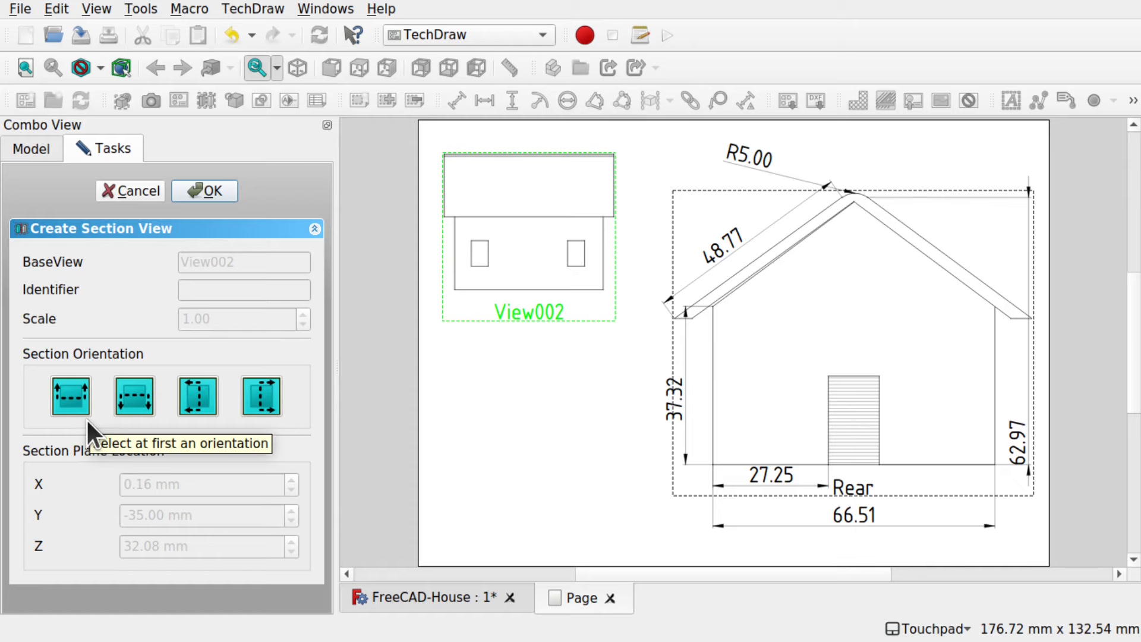
pyautogui.click(137, 390)
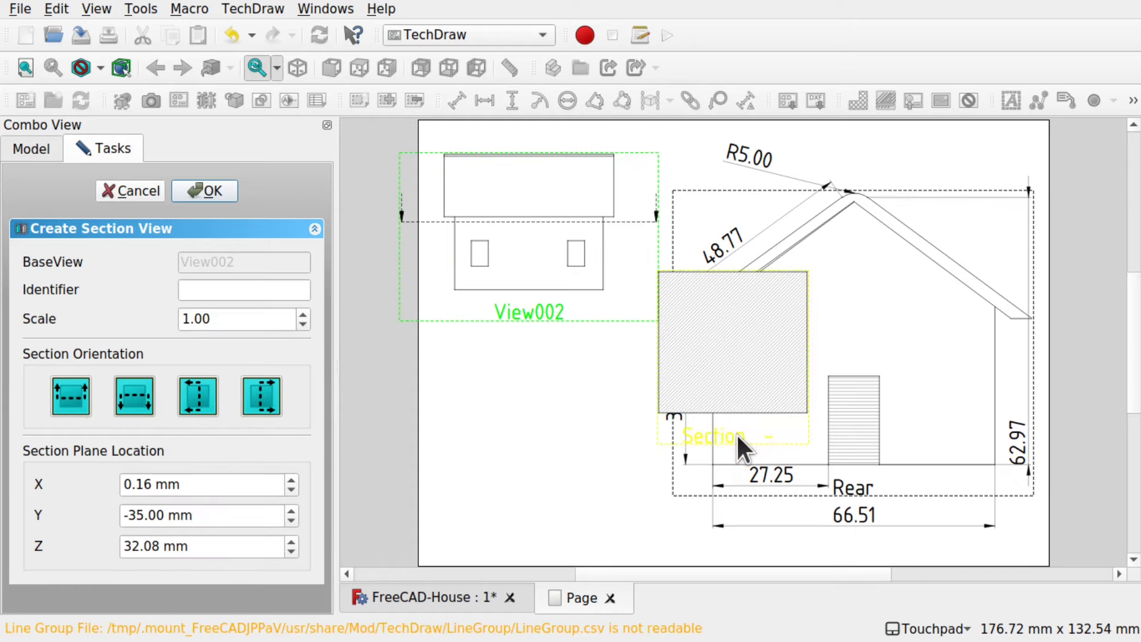
pyautogui.moveTo(737, 433); pyautogui.dragTo(526, 514)
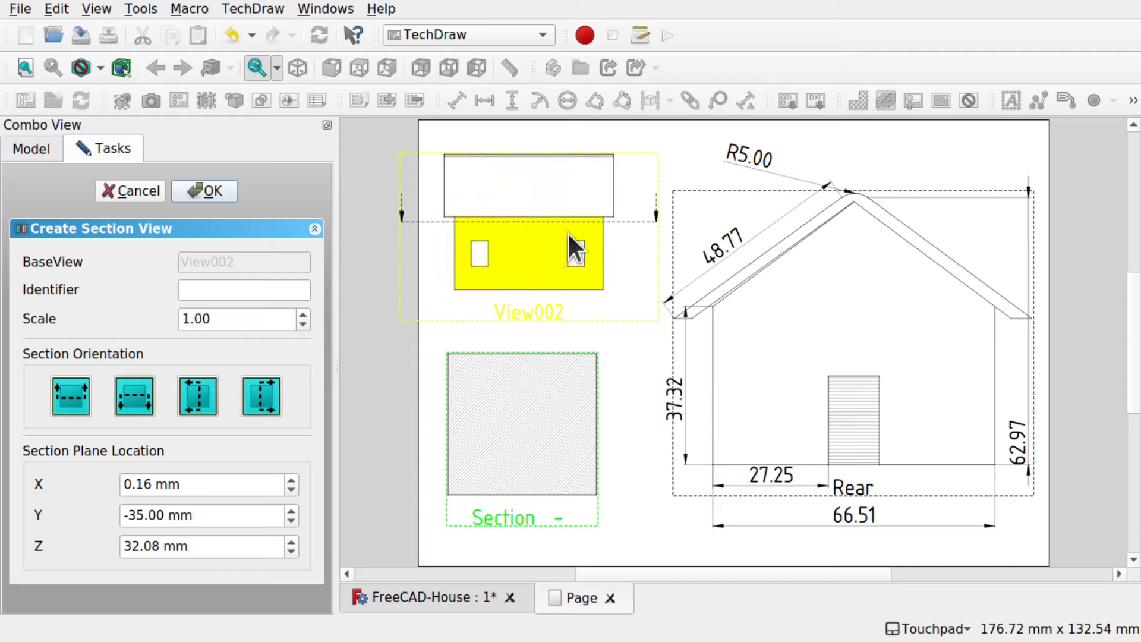
# Set the section plane location to Y -18 mm and Z 10.08 mm
pyautogui.click(264, 514)
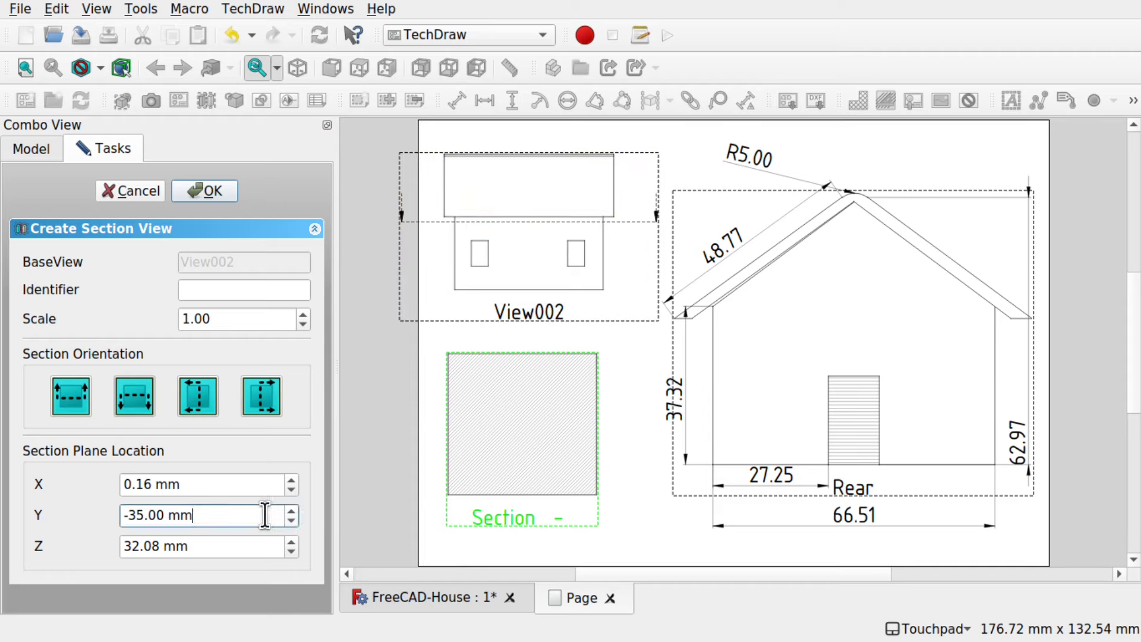
pyautogui.scroll(1, 264, 515)
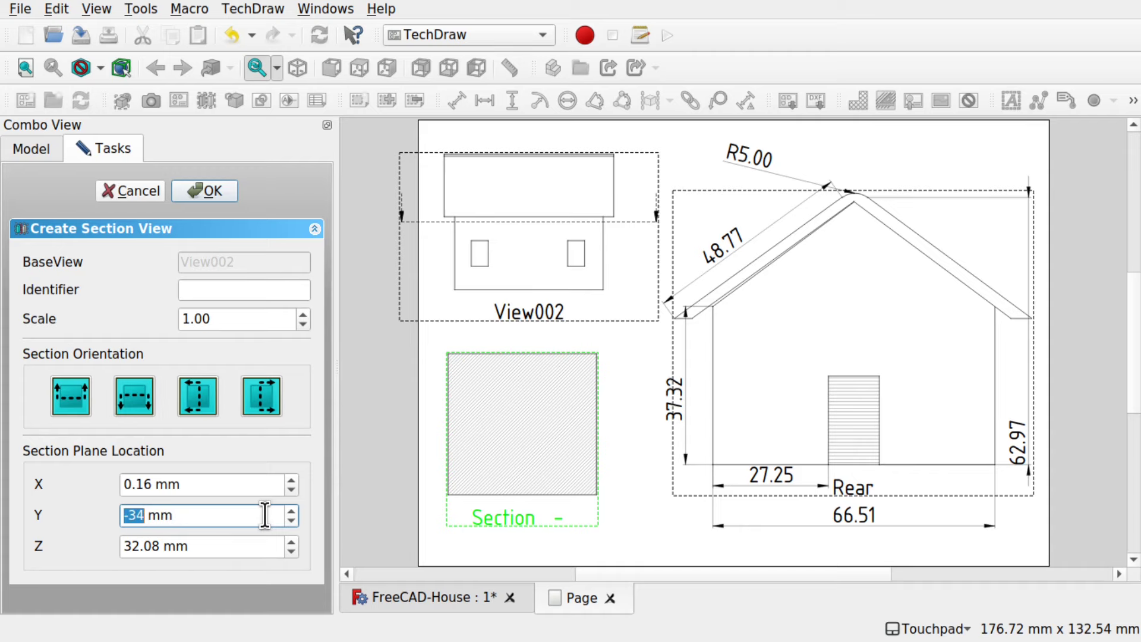
pyautogui.scroll(2, 264, 515)
pyautogui.scroll(14, 179, 514)
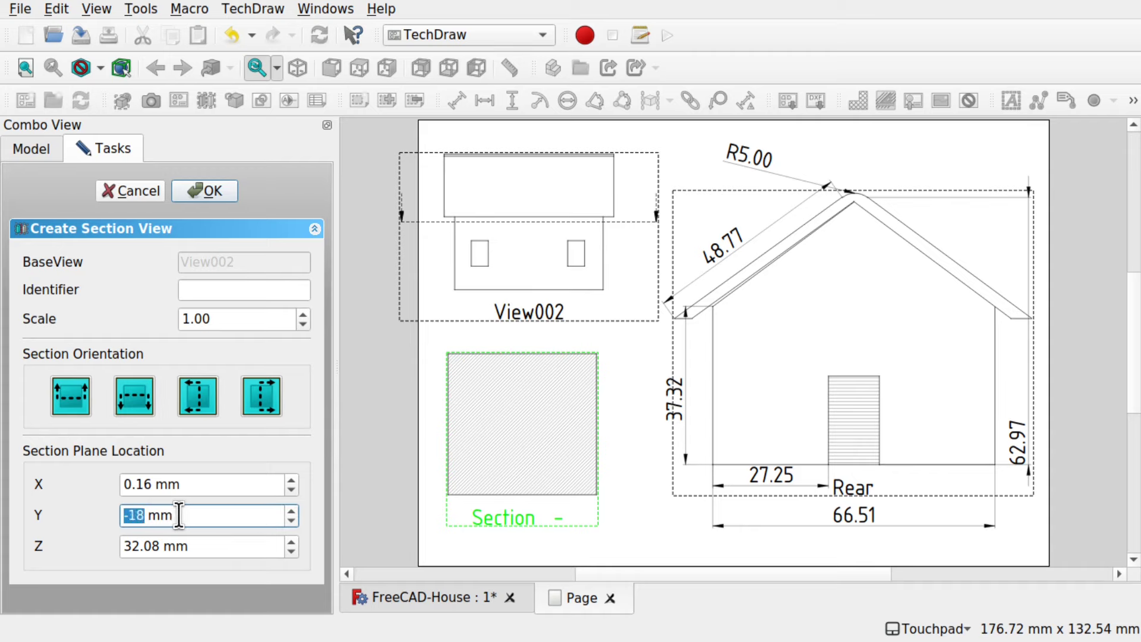
pyautogui.click(203, 542)
pyautogui.moveTo(139, 546); pyautogui.dragTo(105, 551)
pyautogui.write('10')
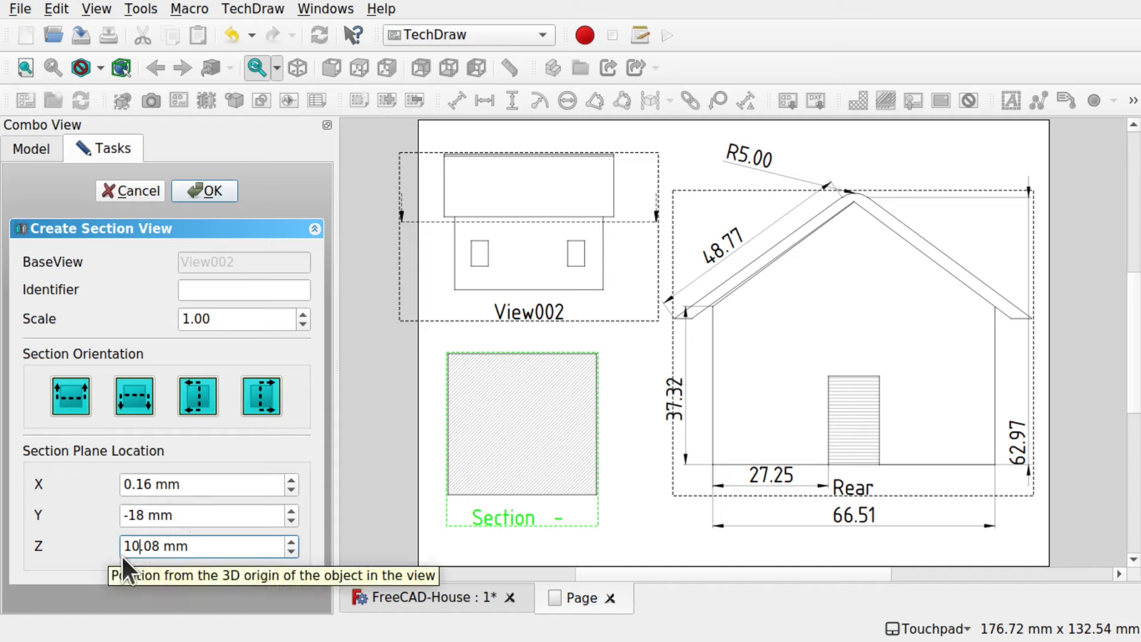
pyautogui.click(226, 516)
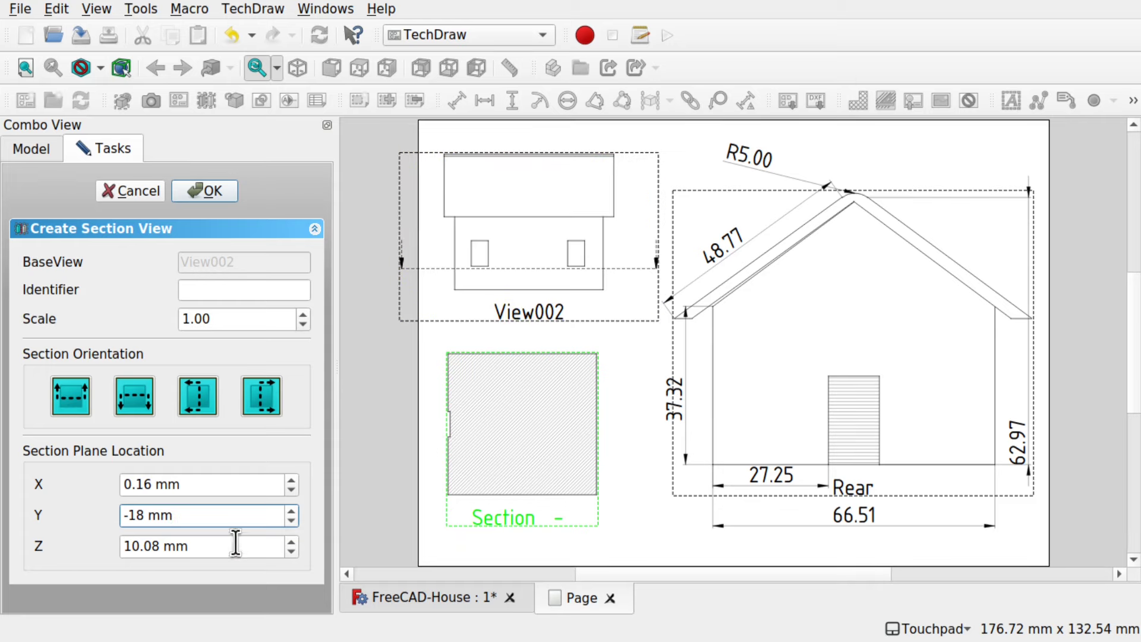
# Set the section plane's Z location to 20.08 mm, cutting through the windows, and accept the section view
pyautogui.click(133, 546)
pyautogui.write('0')
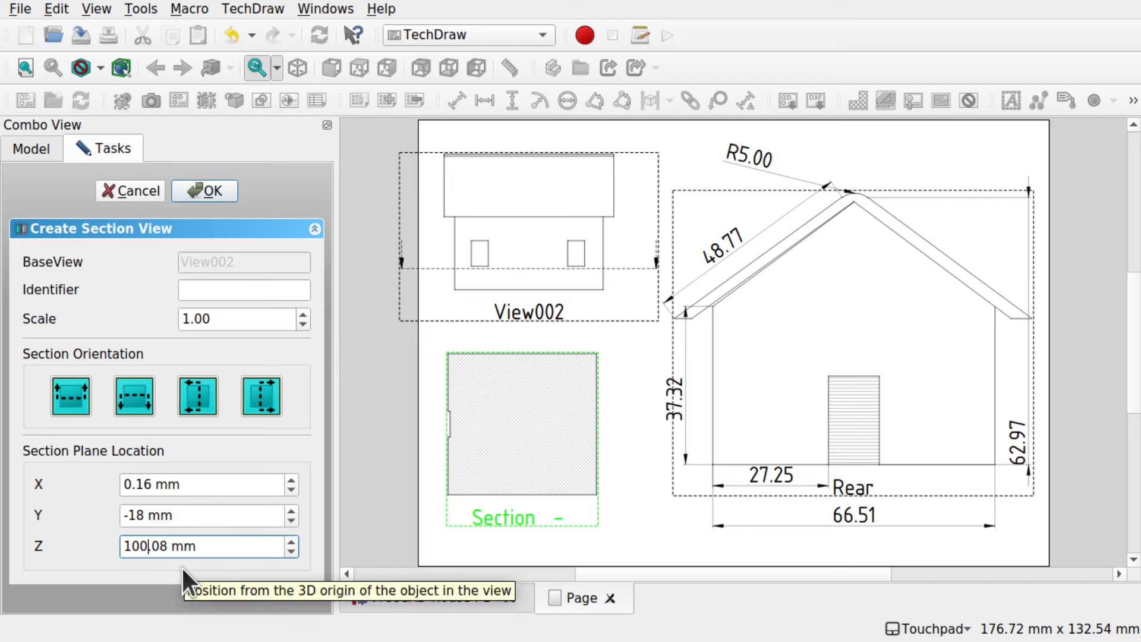
pyautogui.click(232, 515)
pyautogui.moveTo(144, 545); pyautogui.dragTo(89, 547)
pyautogui.write('20')
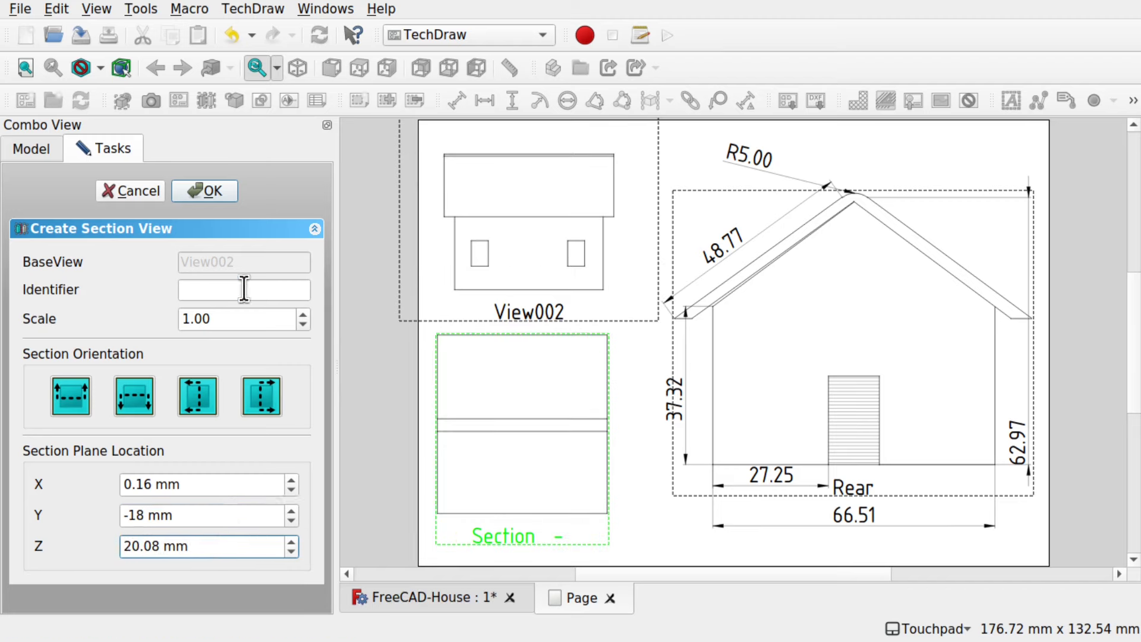
pyautogui.click(211, 191)
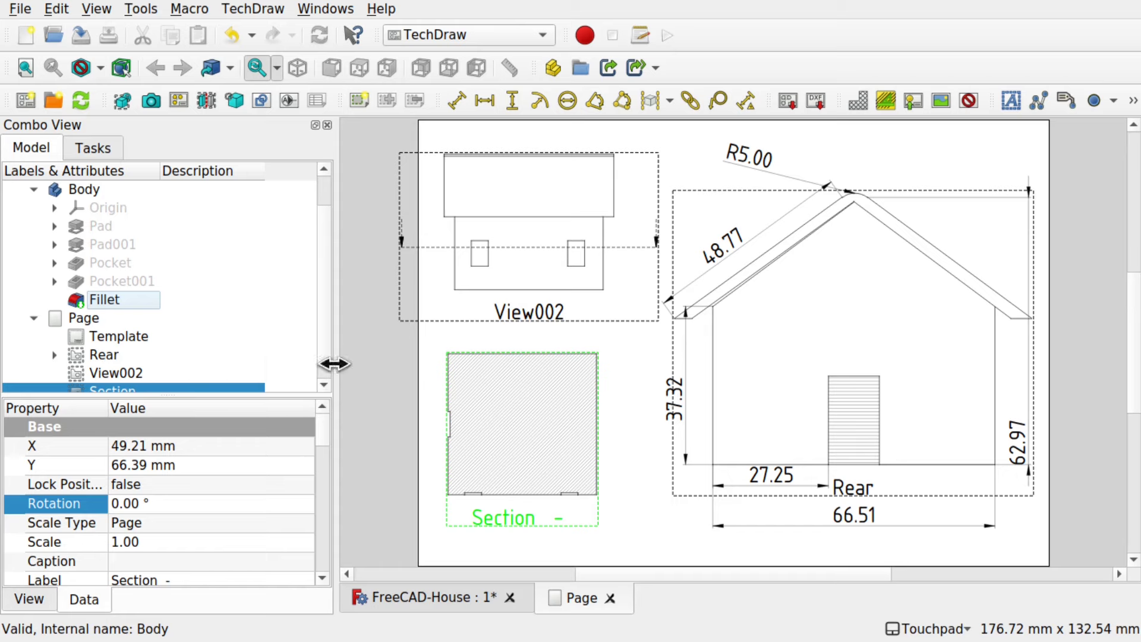
# Extend the section view's label to "Section - TopDown" and deselect the view
pyautogui.scroll(-1, 322, 374)
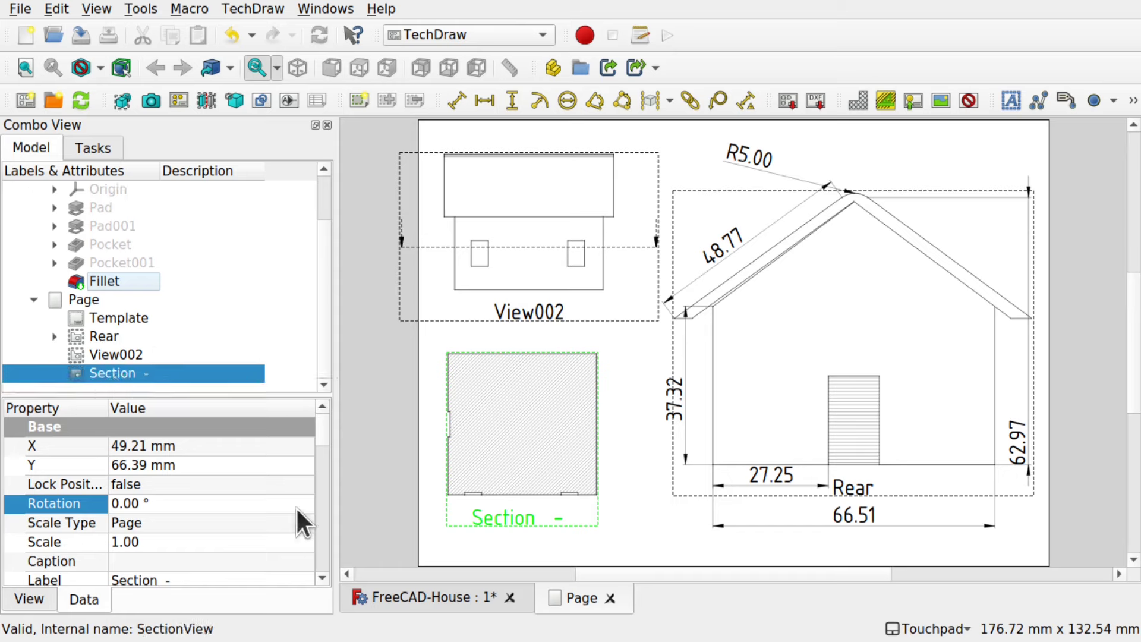
pyautogui.moveTo(319, 430); pyautogui.dragTo(320, 440)
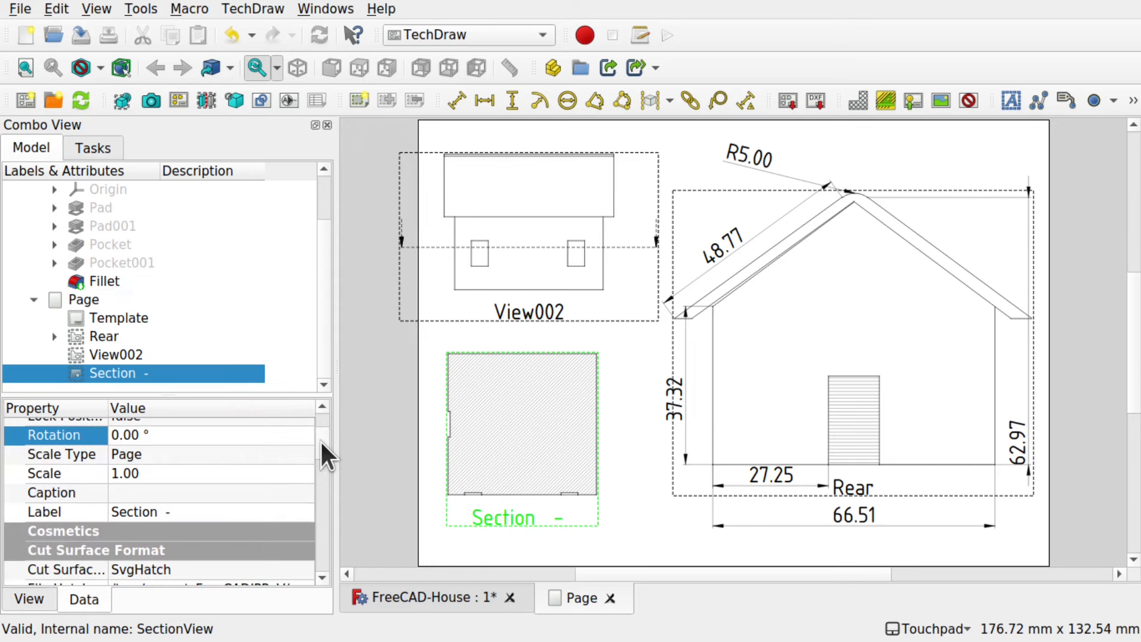
pyautogui.click(195, 511)
pyautogui.click(194, 511)
pyautogui.write('To')
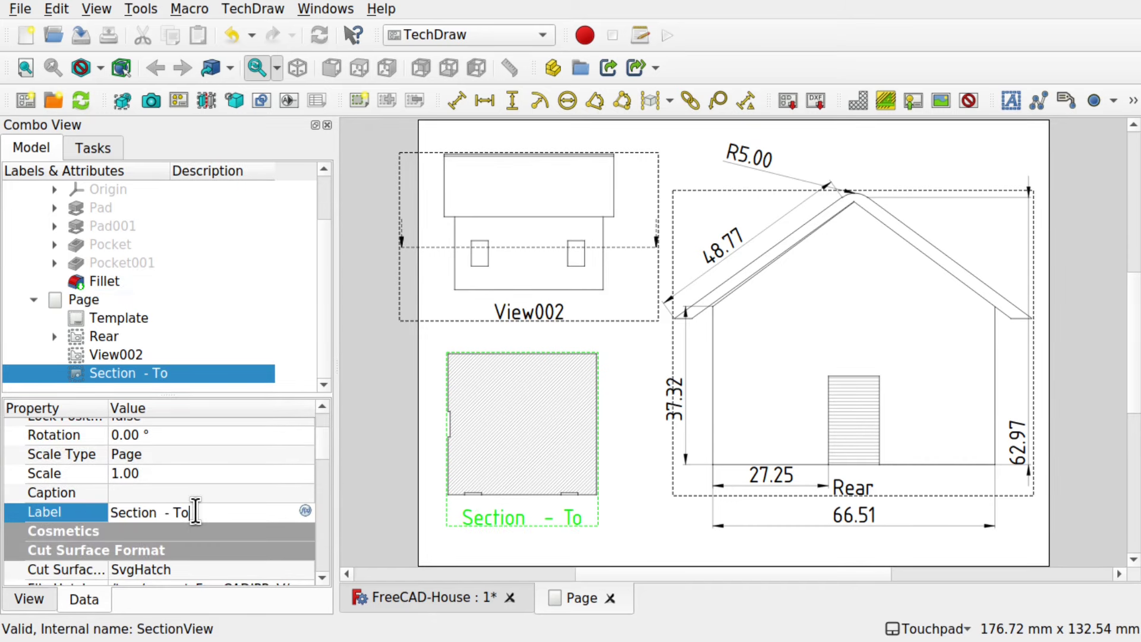
pyautogui.write('pDown')
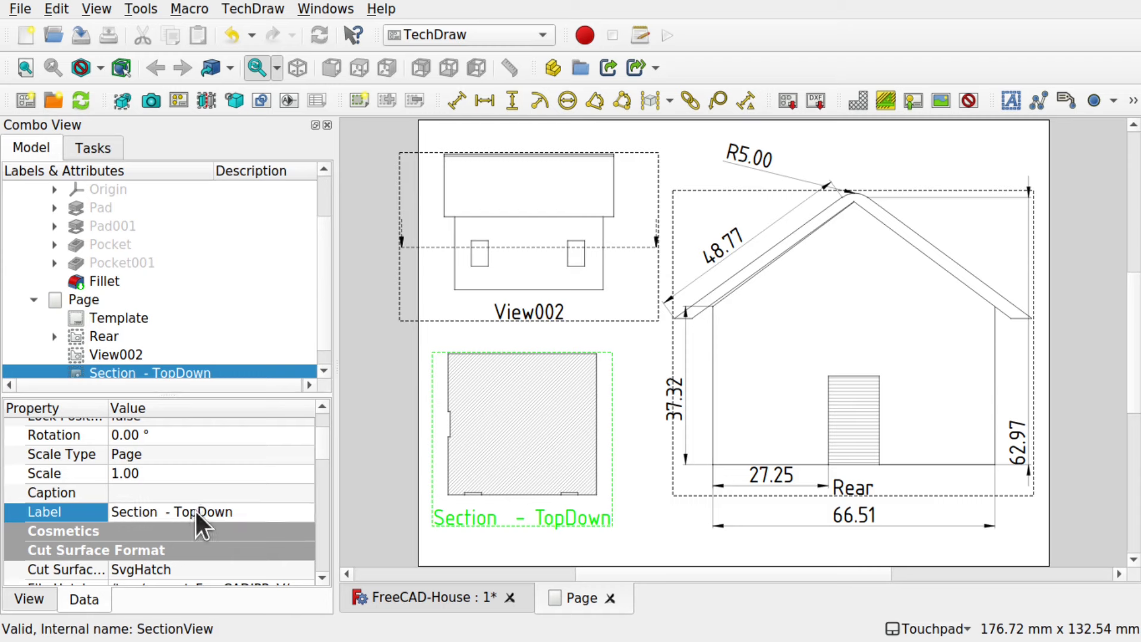
pyautogui.press('Return')
pyautogui.click(428, 332)
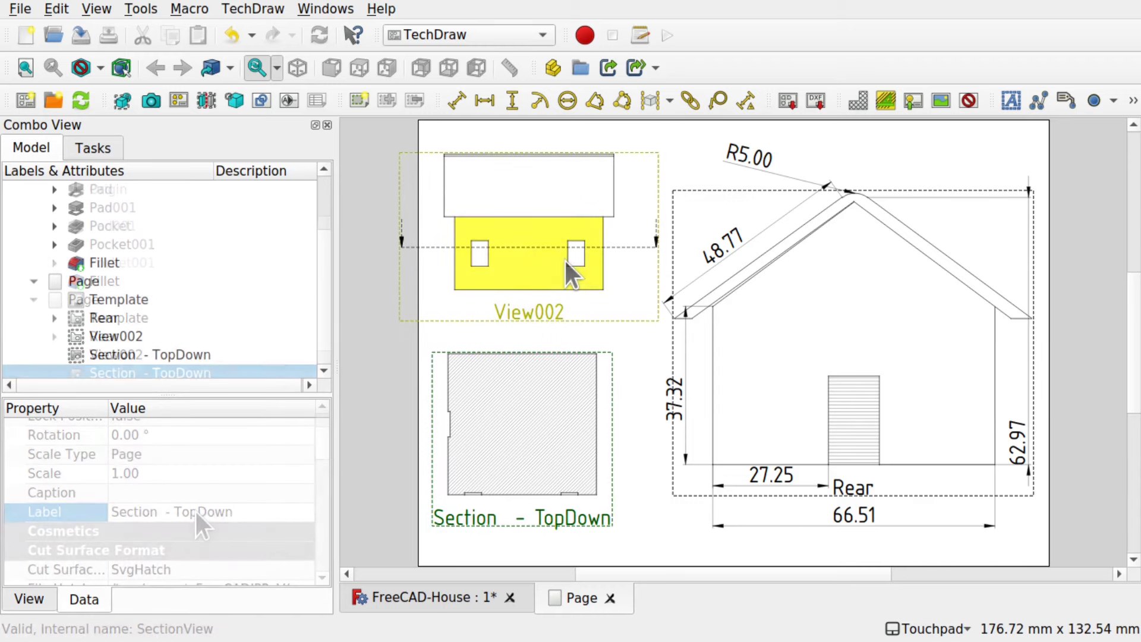
pyautogui.scroll(2, 320, 197)
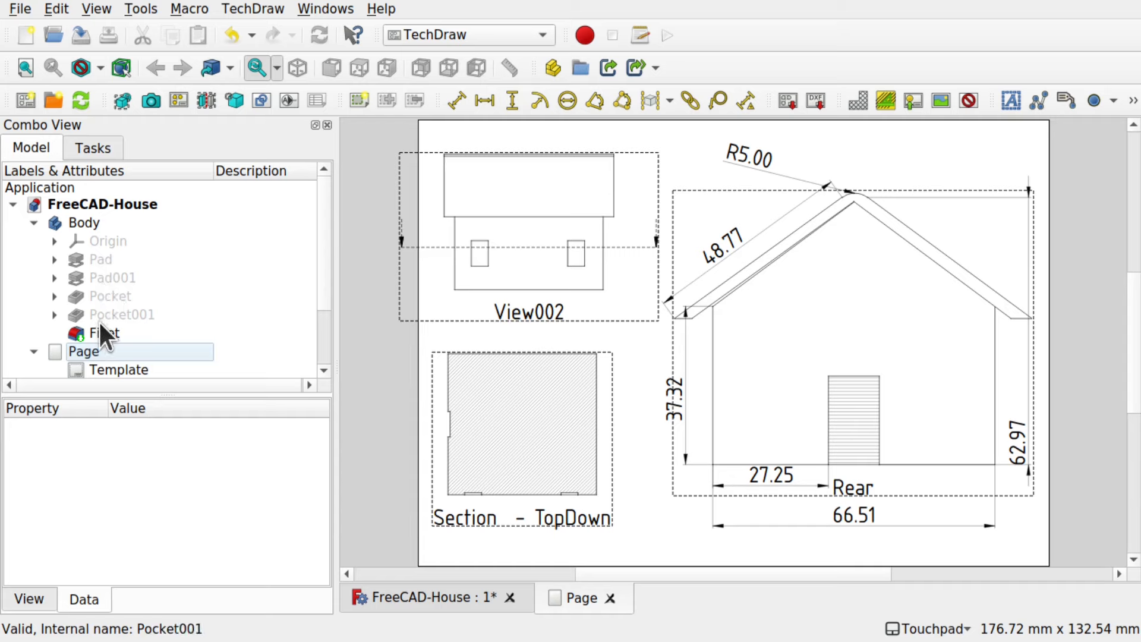
# Insert a drawing view of the first Pad feature in rear orientation and open the page to see it
pyautogui.click(503, 413)
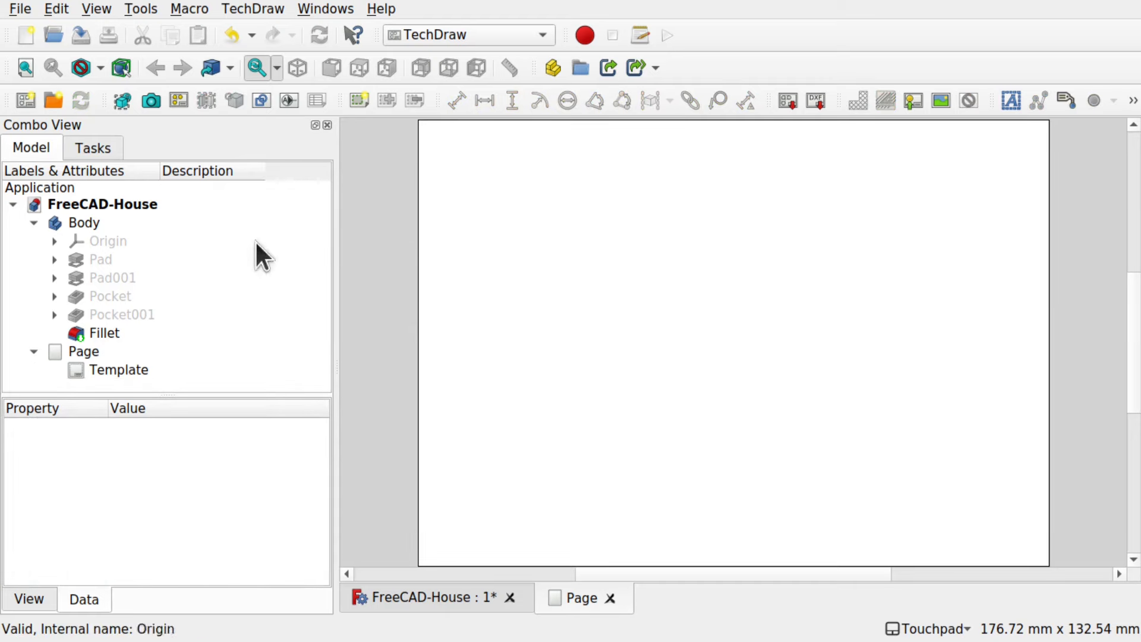
pyautogui.click(103, 257)
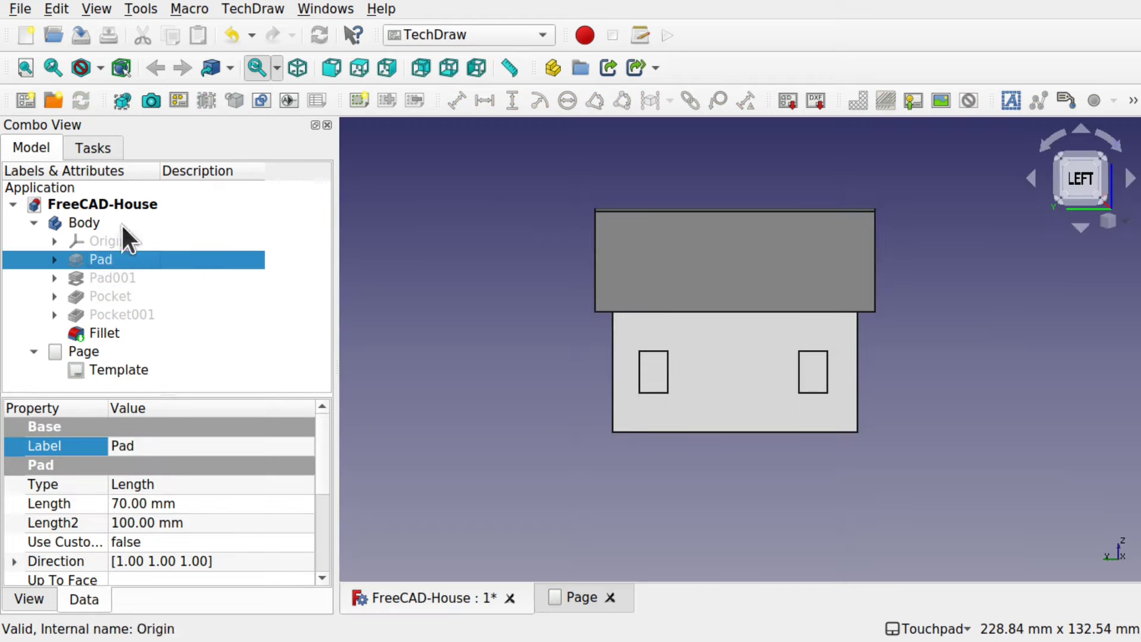
pyautogui.click(421, 70)
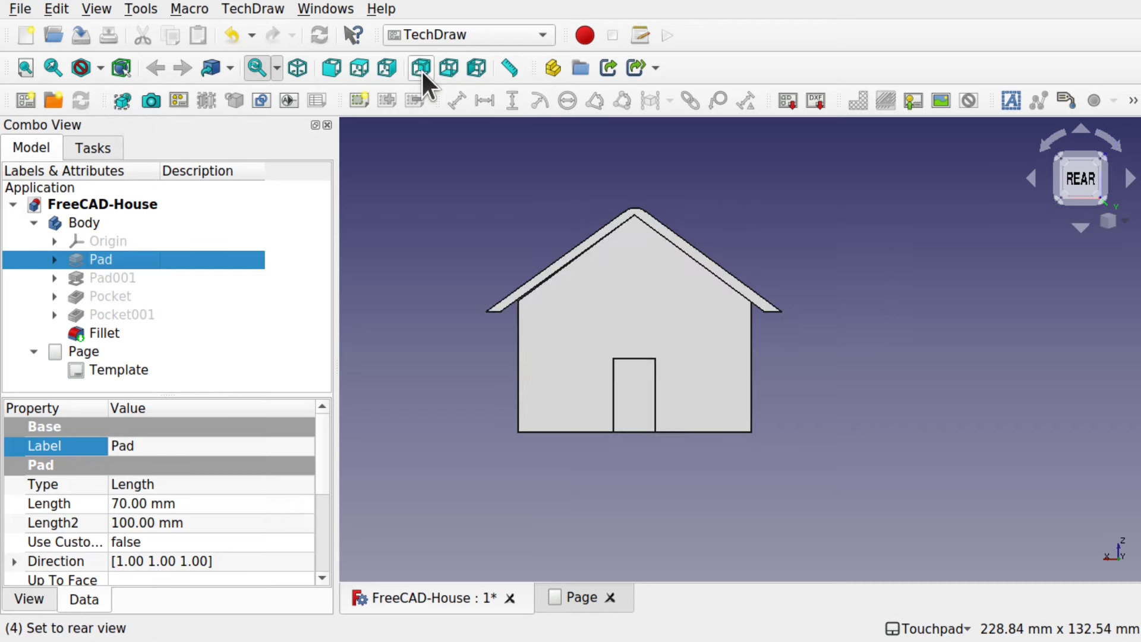
pyautogui.click(121, 102)
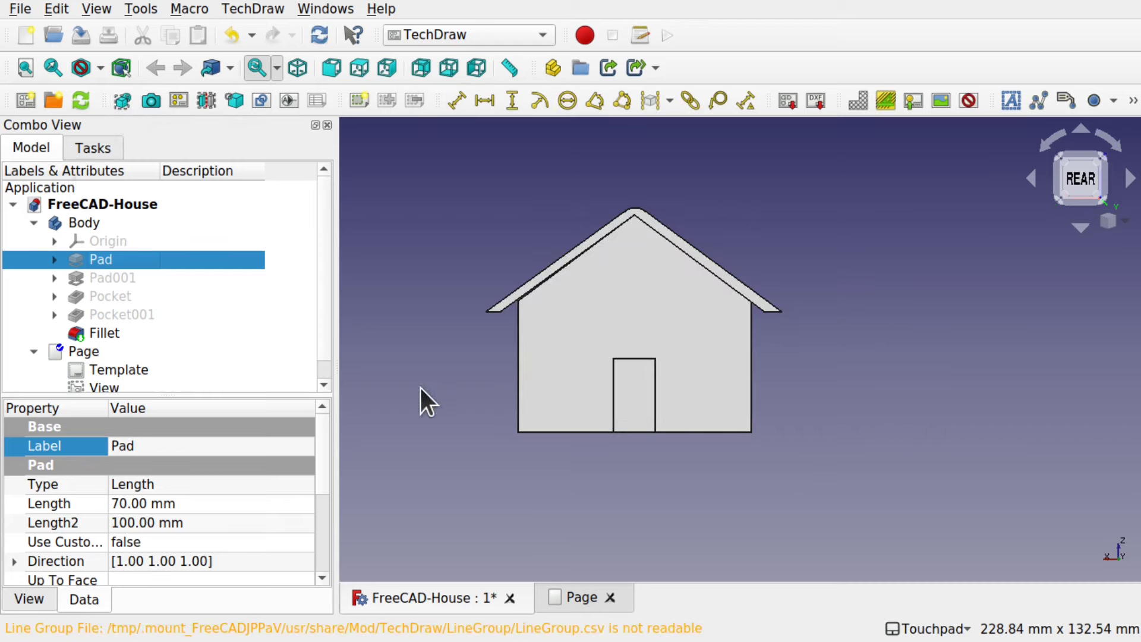
pyautogui.click(569, 598)
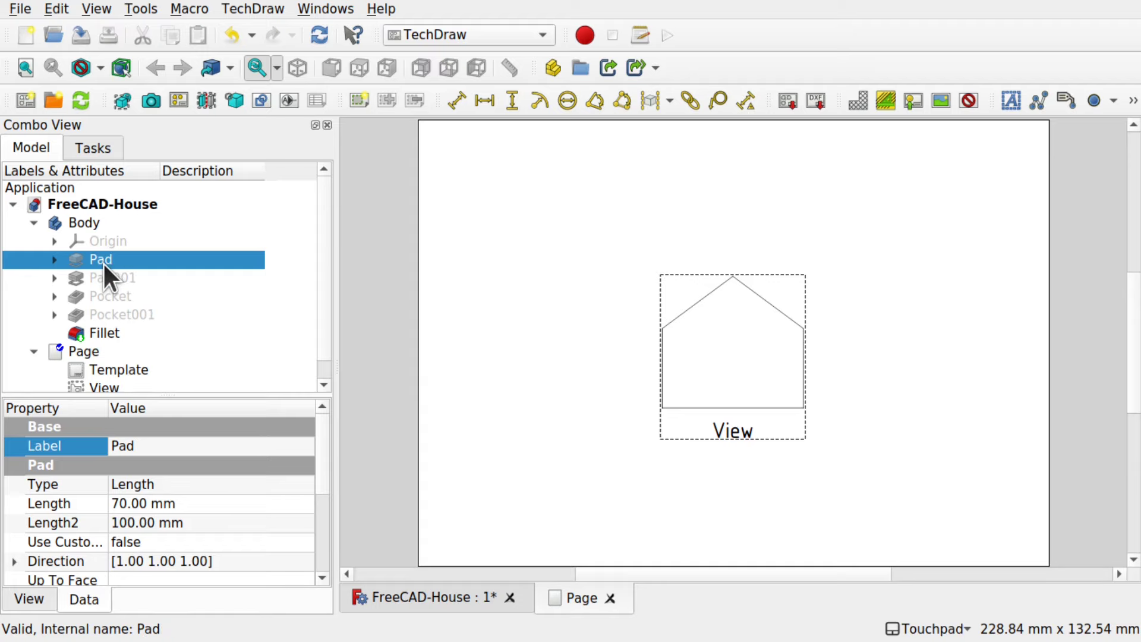
# Show the first Pad solid in the 3D view instead of the finished house and orbit it to a tilted orientation
pyautogui.click(481, 603)
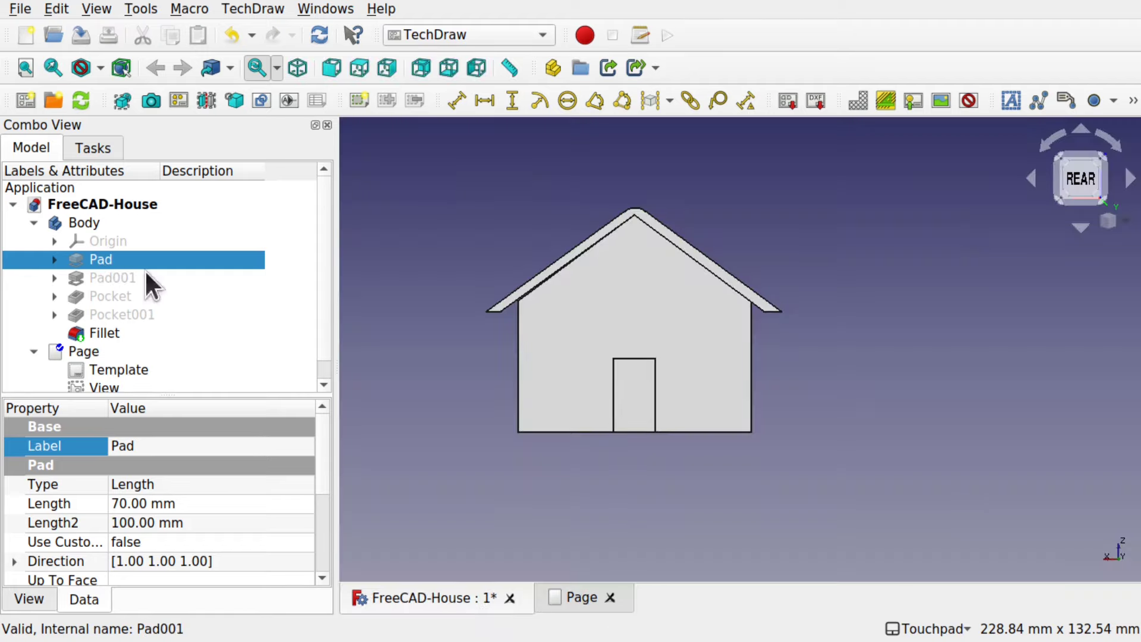
pyautogui.press('space')
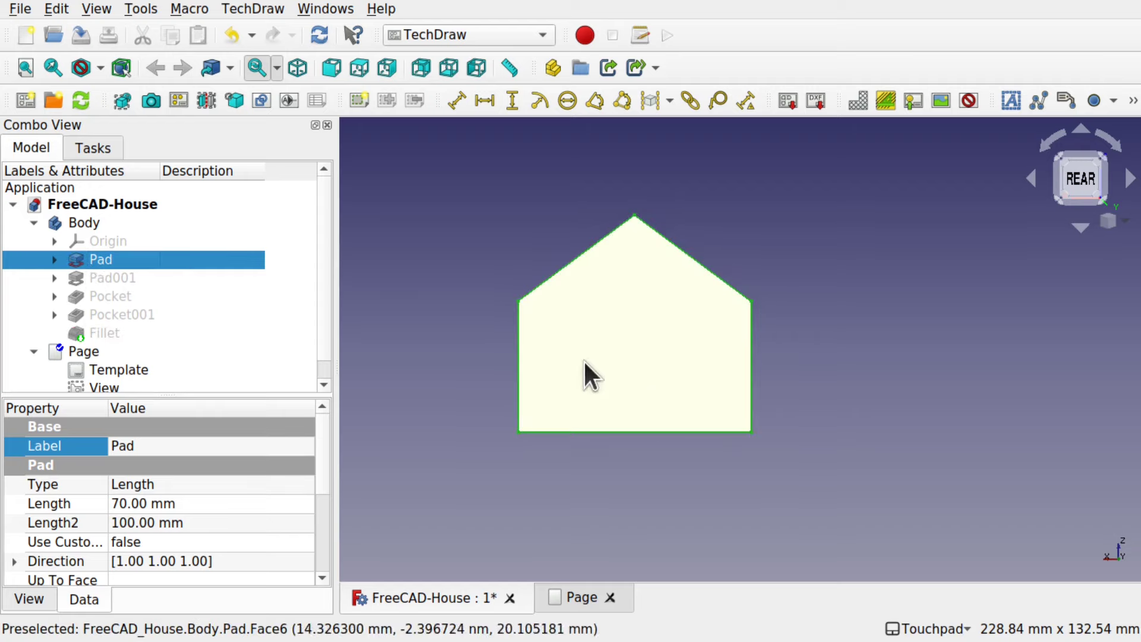
pyautogui.click(793, 394)
pyautogui.keyDown('alt'); pyautogui.moveTo(792, 394); pyautogui.dragTo(738, 369); pyautogui.keyUp('alt')
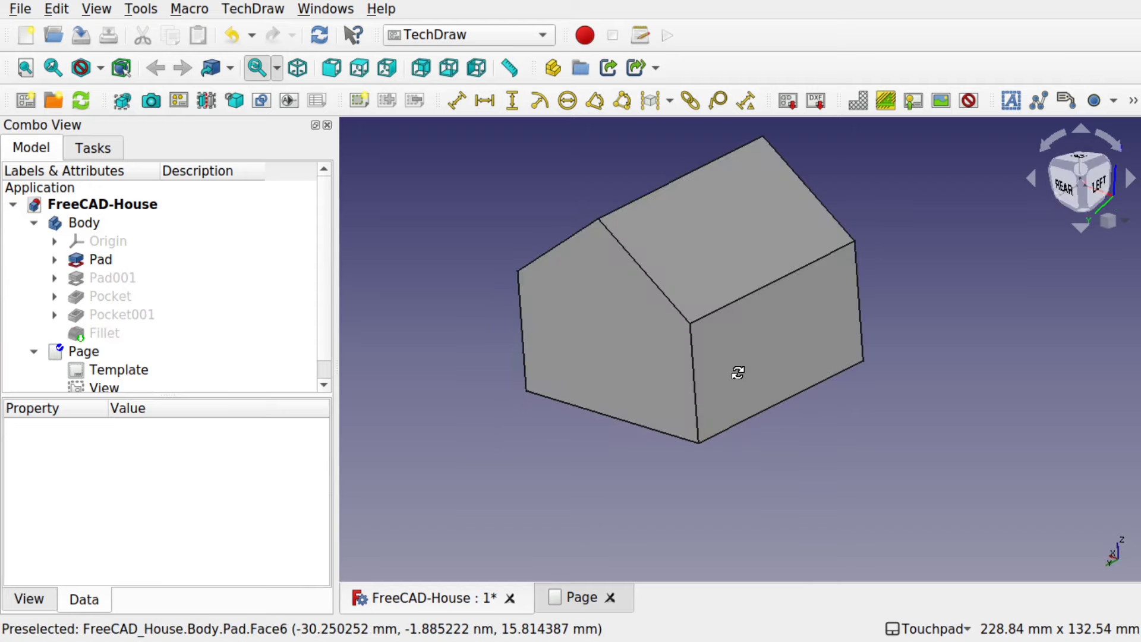
pyautogui.keyDown('shift'); pyautogui.moveTo(669, 310); pyautogui.dragTo(703, 346); pyautogui.keyUp('shift')
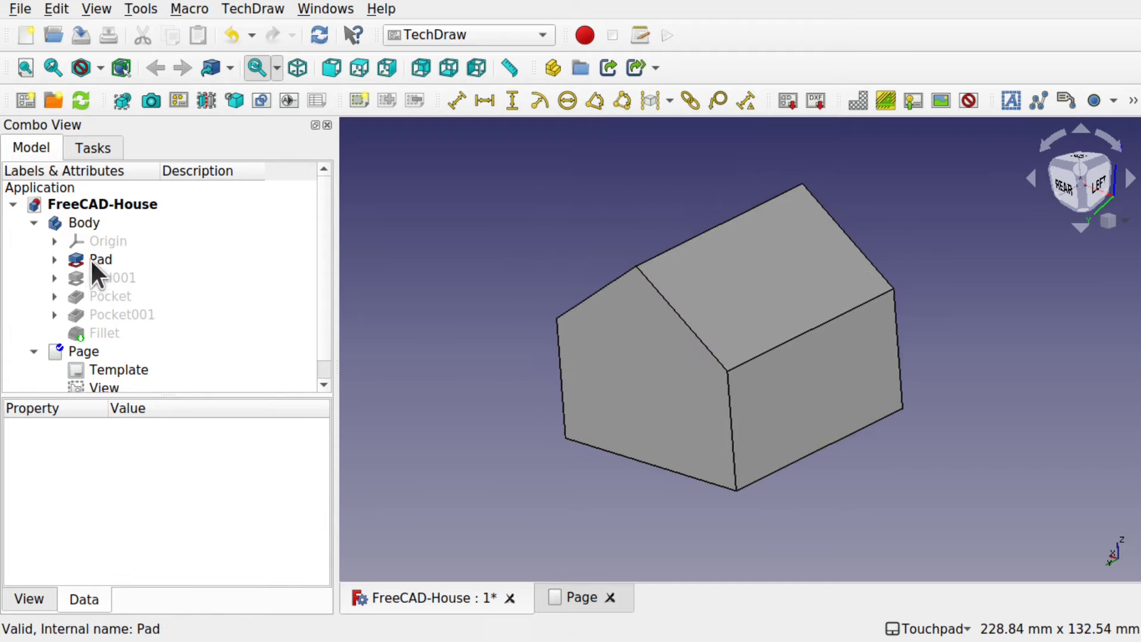
pyautogui.keyDown('alt'); pyautogui.moveTo(700, 219); pyautogui.dragTo(815, 402); pyautogui.keyUp('alt')
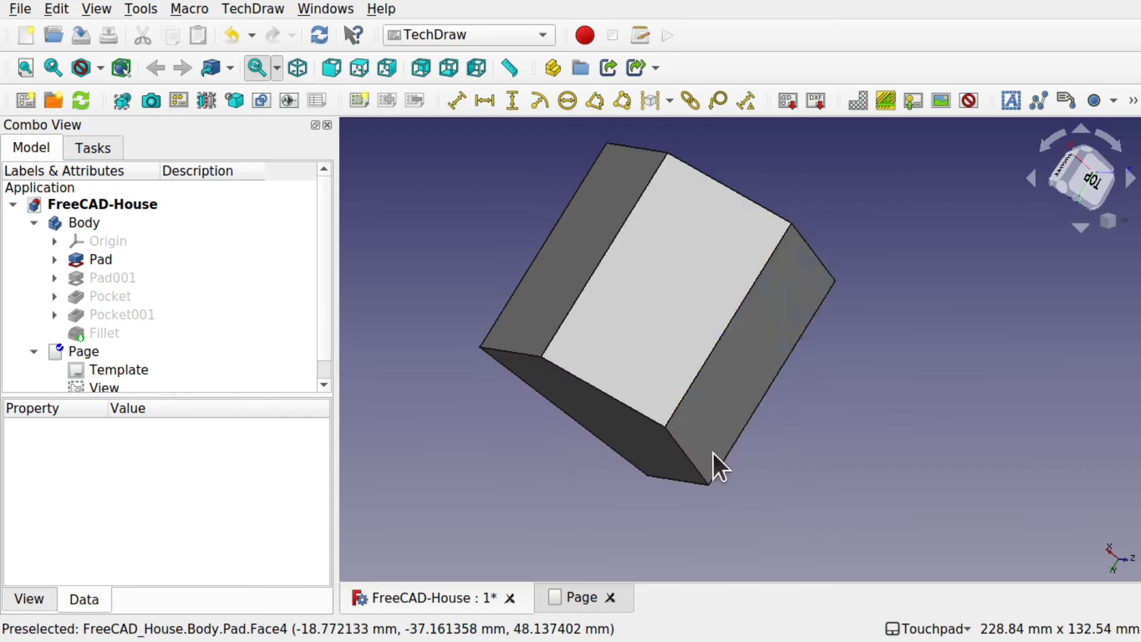
# Insert a second drawing view of the Pad in its tilted orientation and place it in the page's upper-left area
pyautogui.click(572, 595)
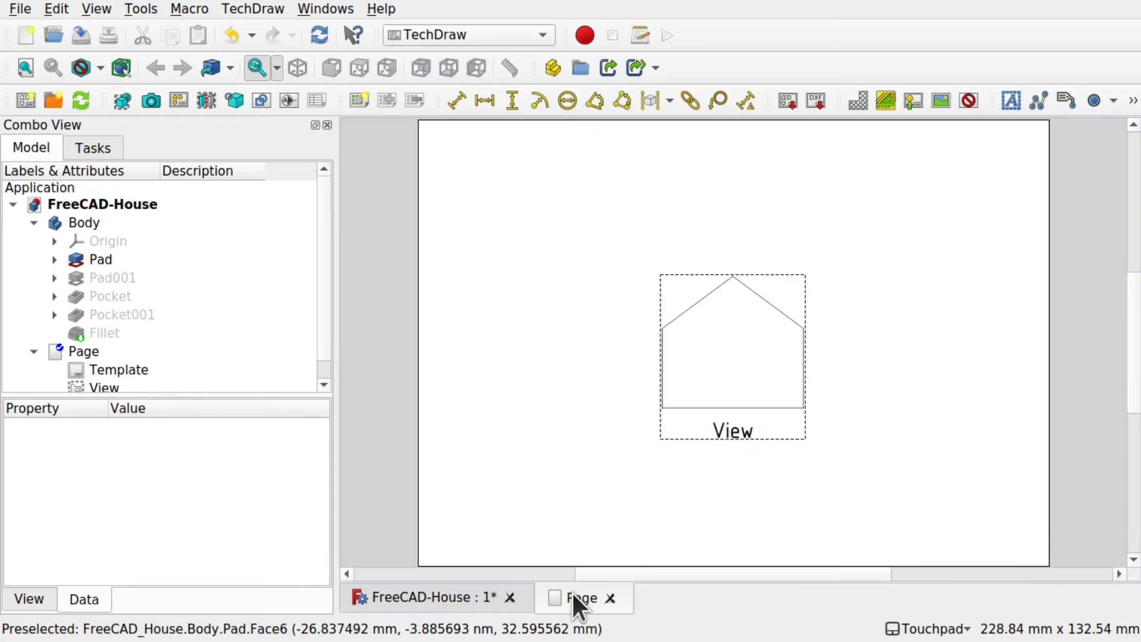
pyautogui.click(101, 260)
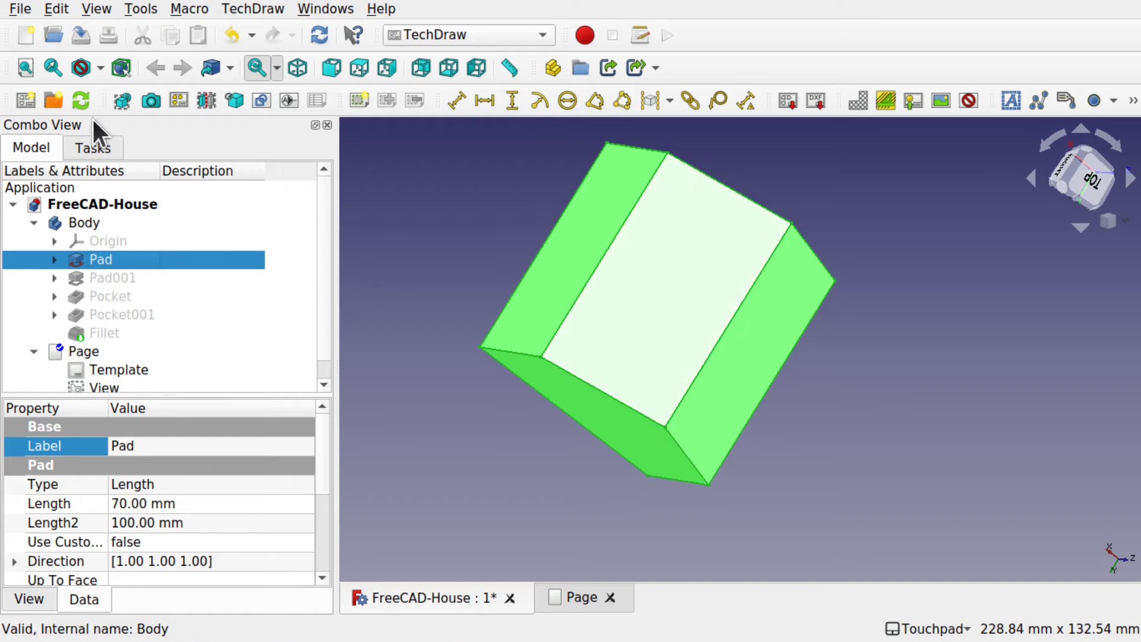
pyautogui.click(121, 101)
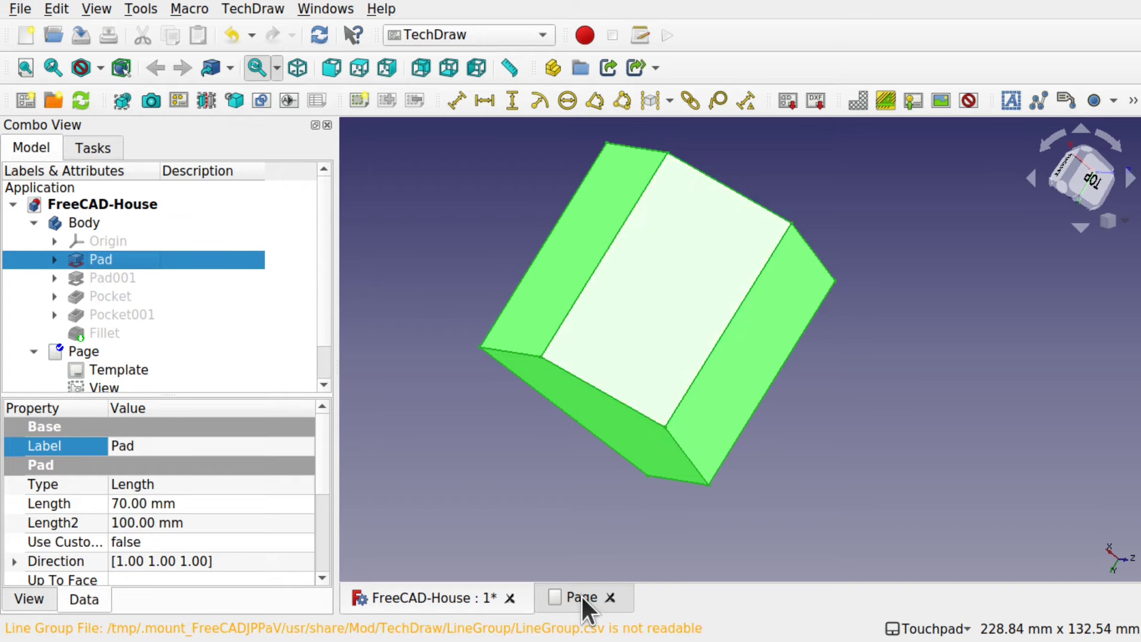
pyautogui.click(580, 594)
pyautogui.moveTo(741, 459); pyautogui.dragTo(541, 372)
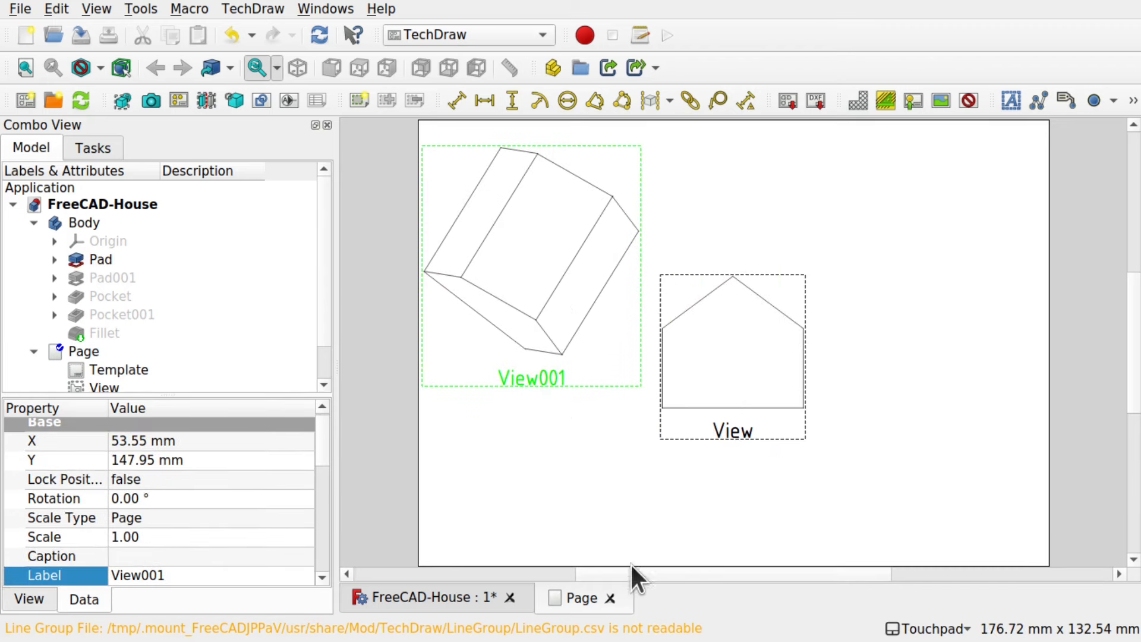
pyautogui.click(614, 497)
# Set the scale of both Pad views on the page to 2
pyautogui.click(540, 379)
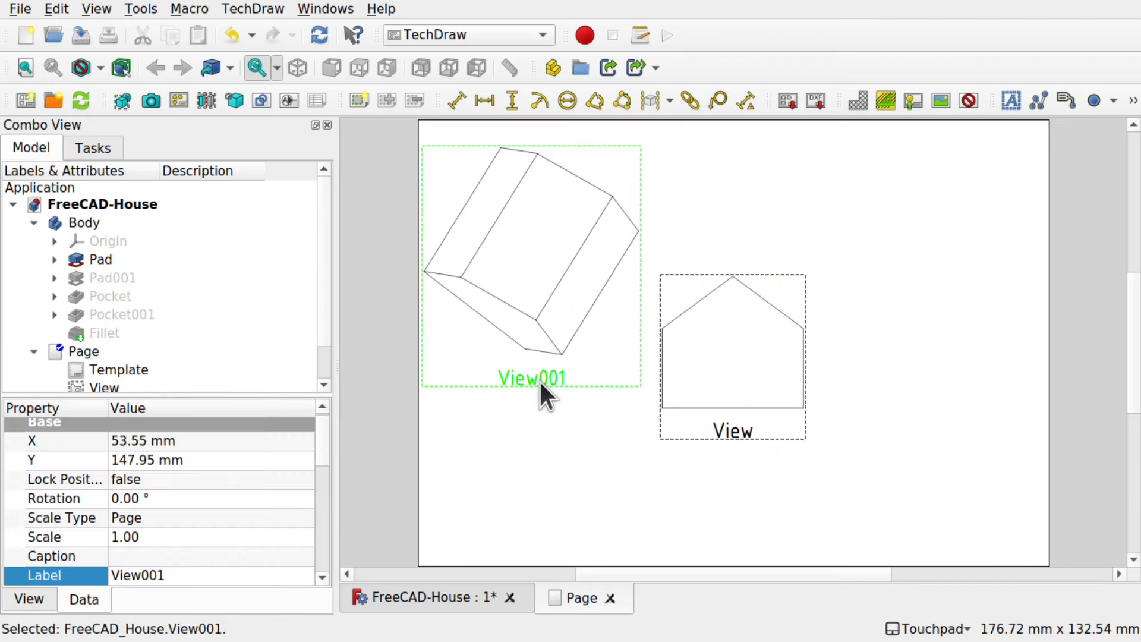
pyautogui.keyDown('ctrl'); pyautogui.click(737, 426); pyautogui.keyUp('ctrl')
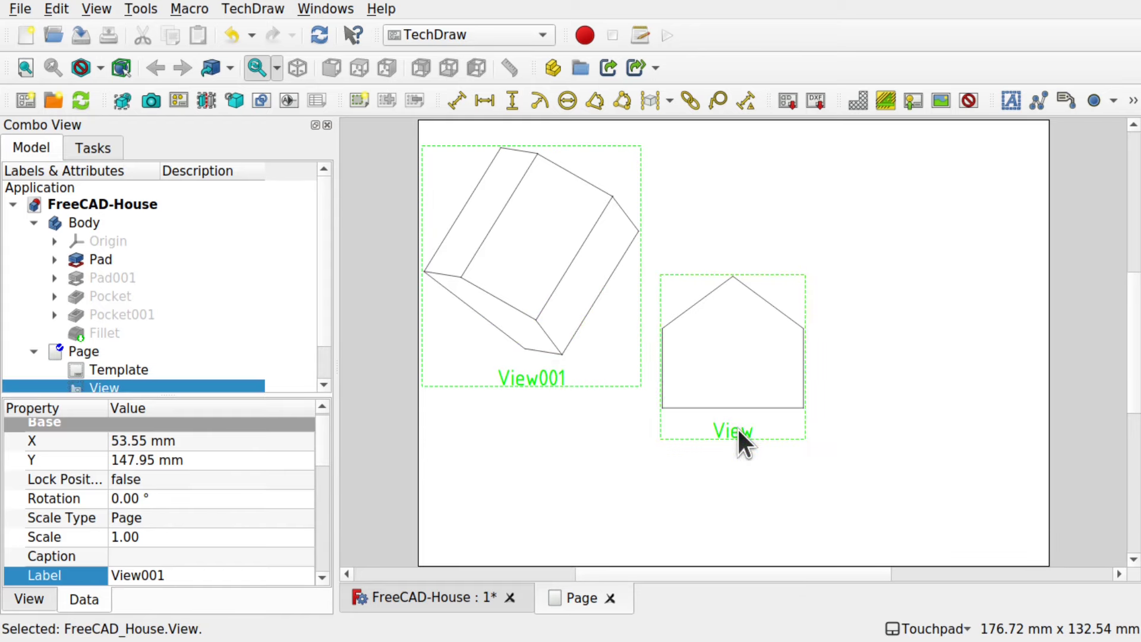
pyautogui.click(173, 535)
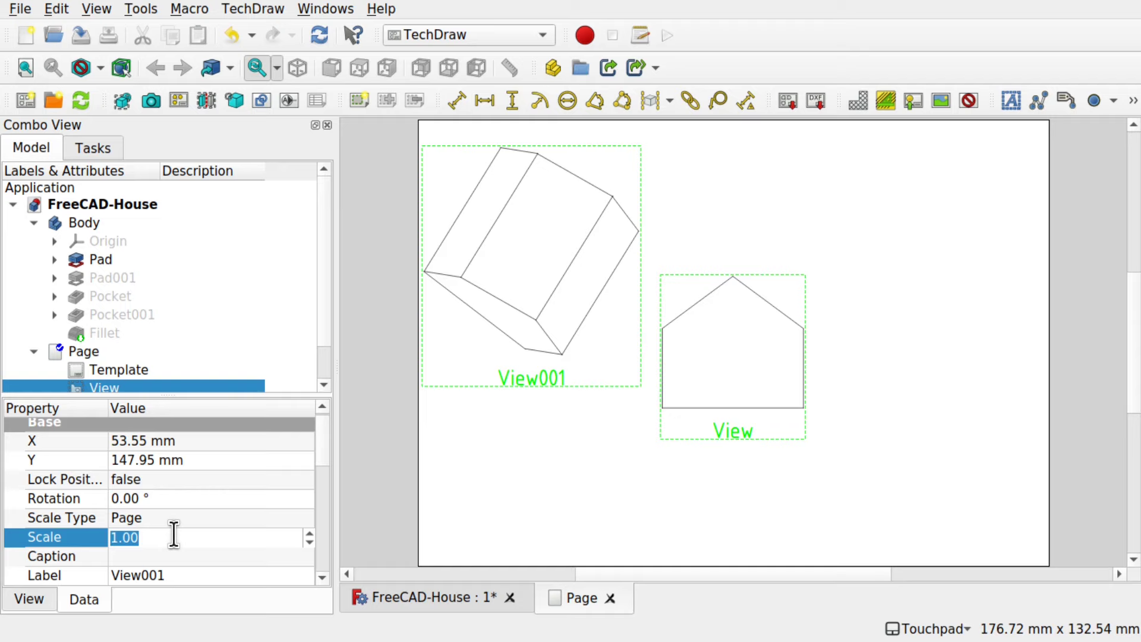
pyautogui.scroll(1, 172, 535)
pyautogui.write('2')
pyautogui.press('Return')
pyautogui.click(500, 491)
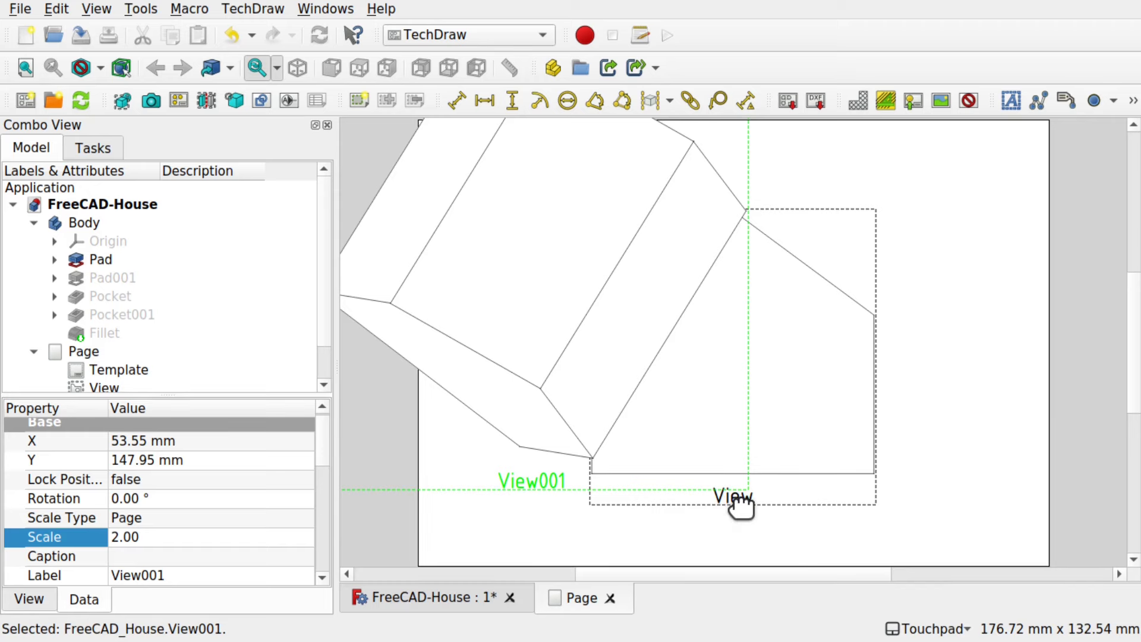
# Examine the Touchpad navigation style's zoom and pan controls and the available navigation styles
pyautogui.moveTo(731, 507); pyautogui.dragTo(737, 558, button='middle')
pyautogui.scroll(4, 850, 434)
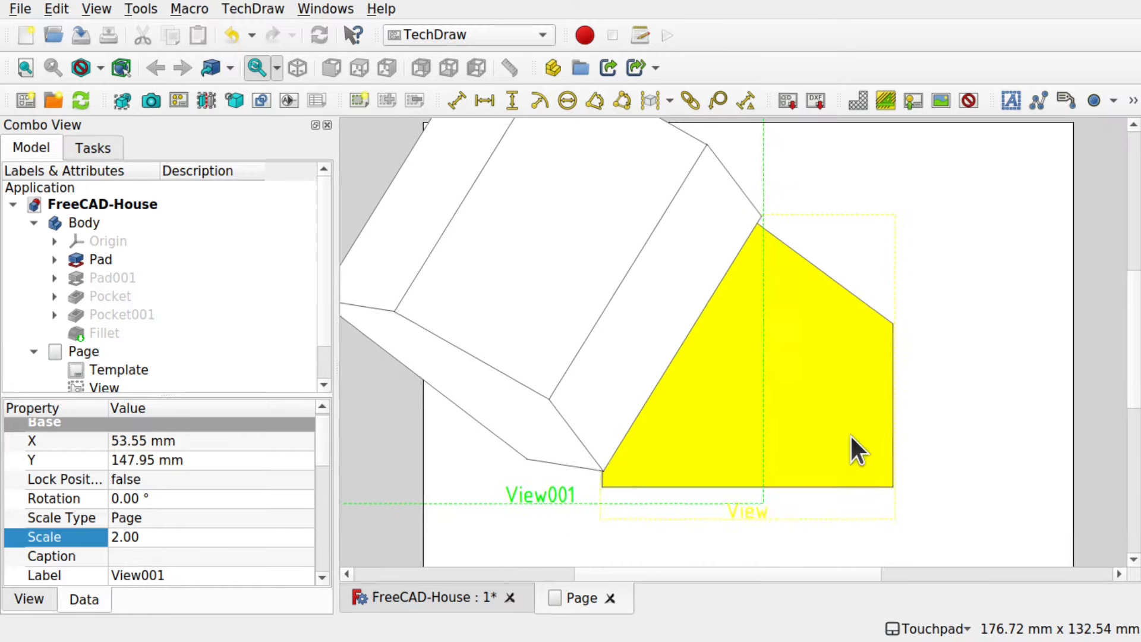
pyautogui.scroll(-4, 850, 433)
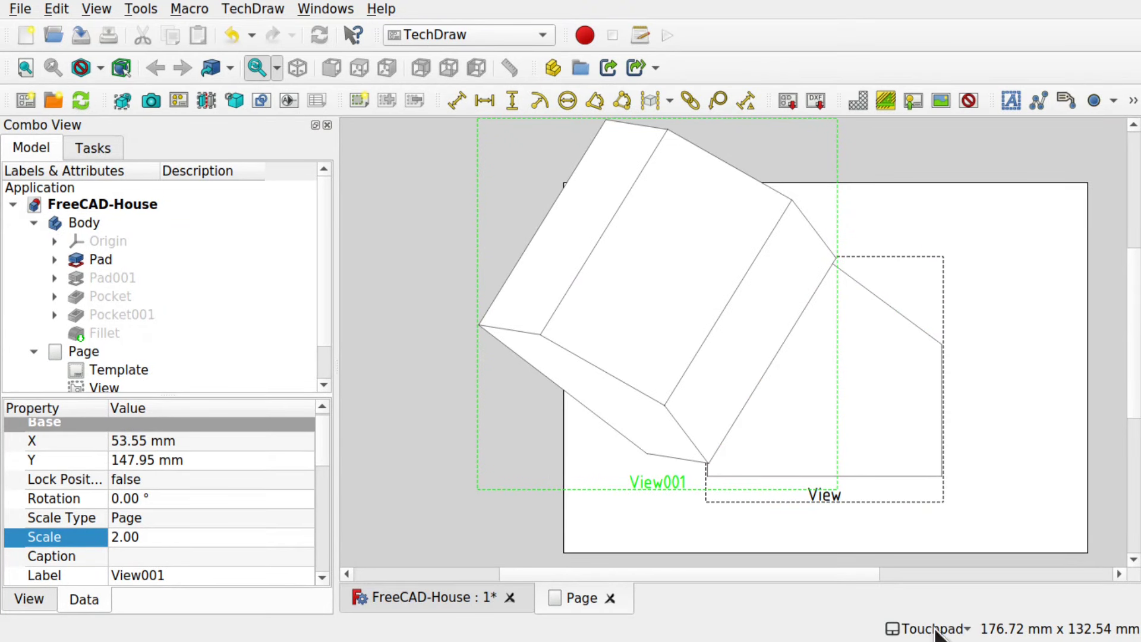
pyautogui.moveTo(931, 635)
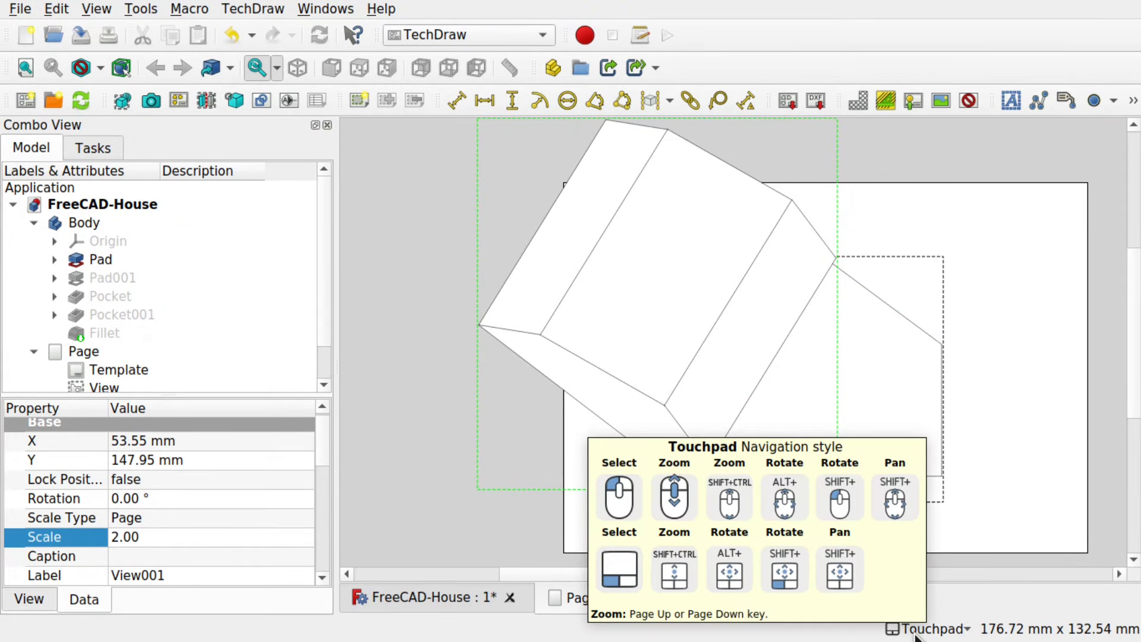
pyautogui.click(933, 631)
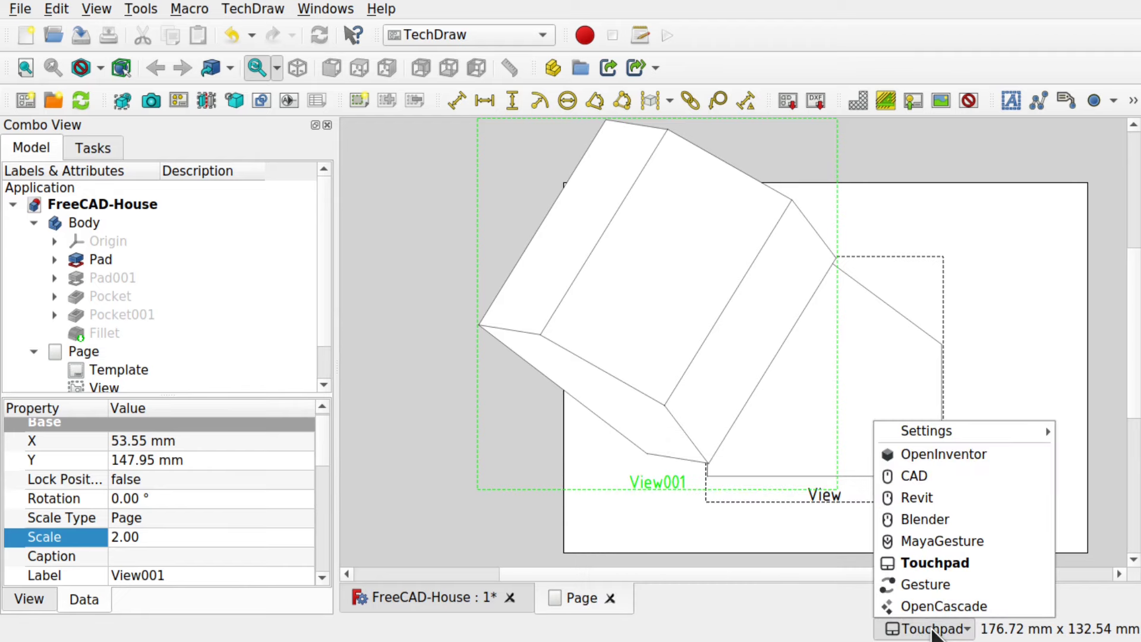
pyautogui.click(927, 630)
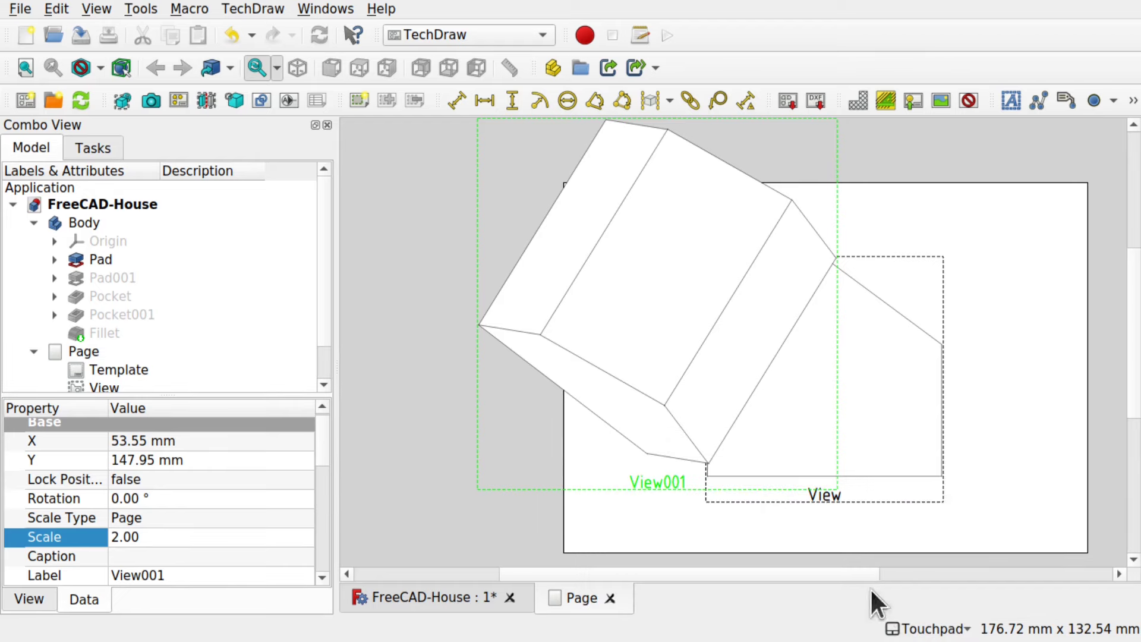
pyautogui.scroll(3, 957, 440)
pyautogui.scroll(-5, 957, 440)
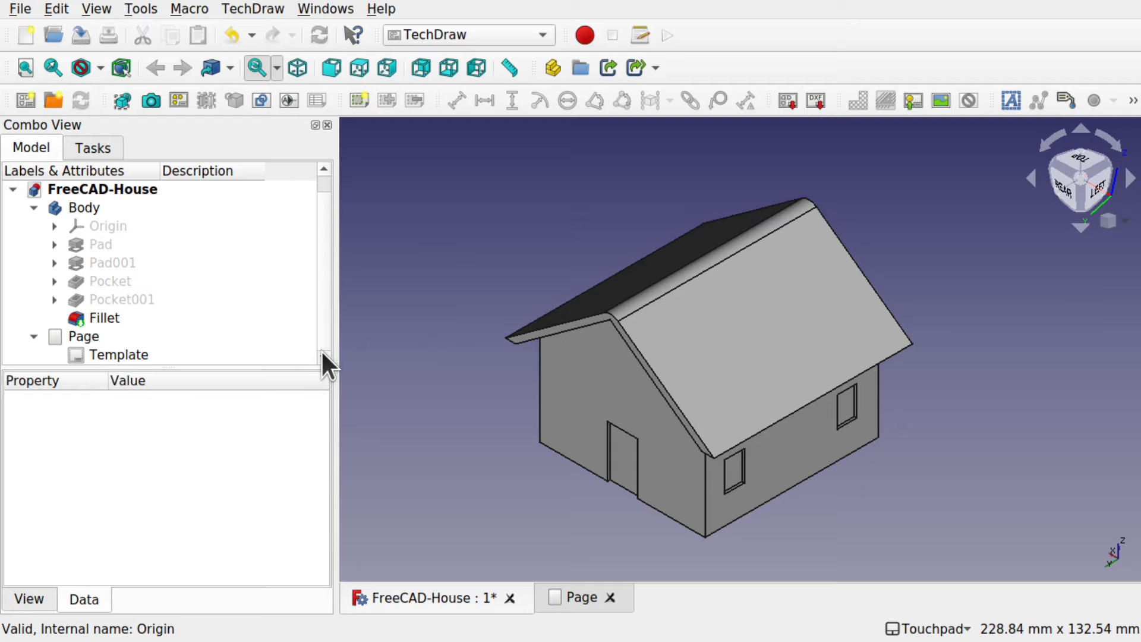
# Inspect the properties of the page template and of the page itself, and return to the 3D house
pyautogui.doubleClick(134, 354)
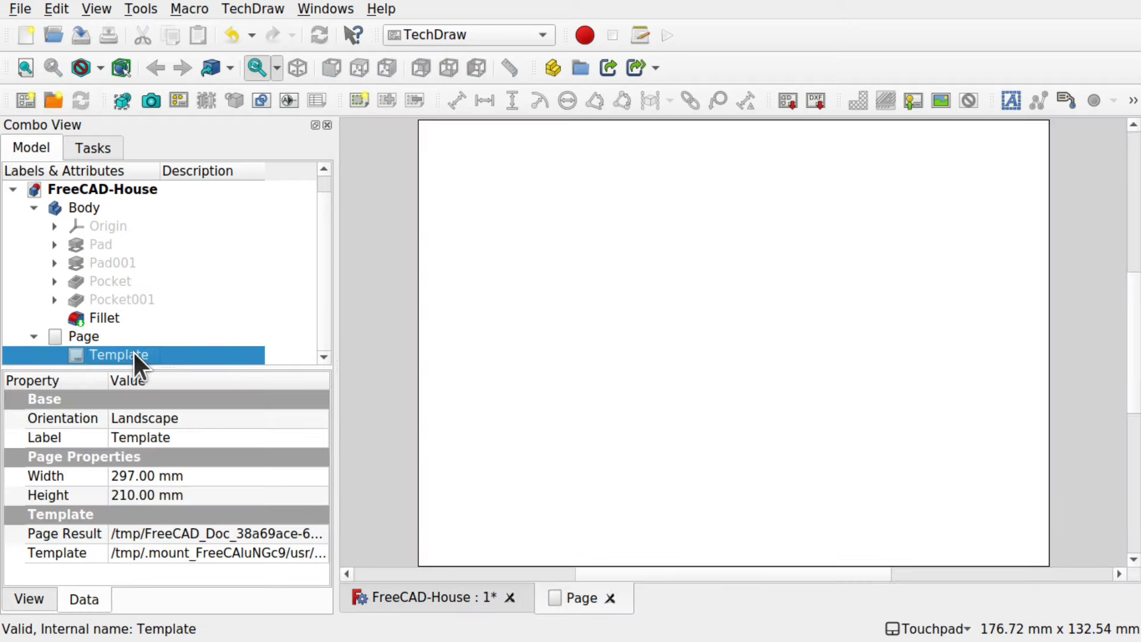
pyautogui.click(94, 335)
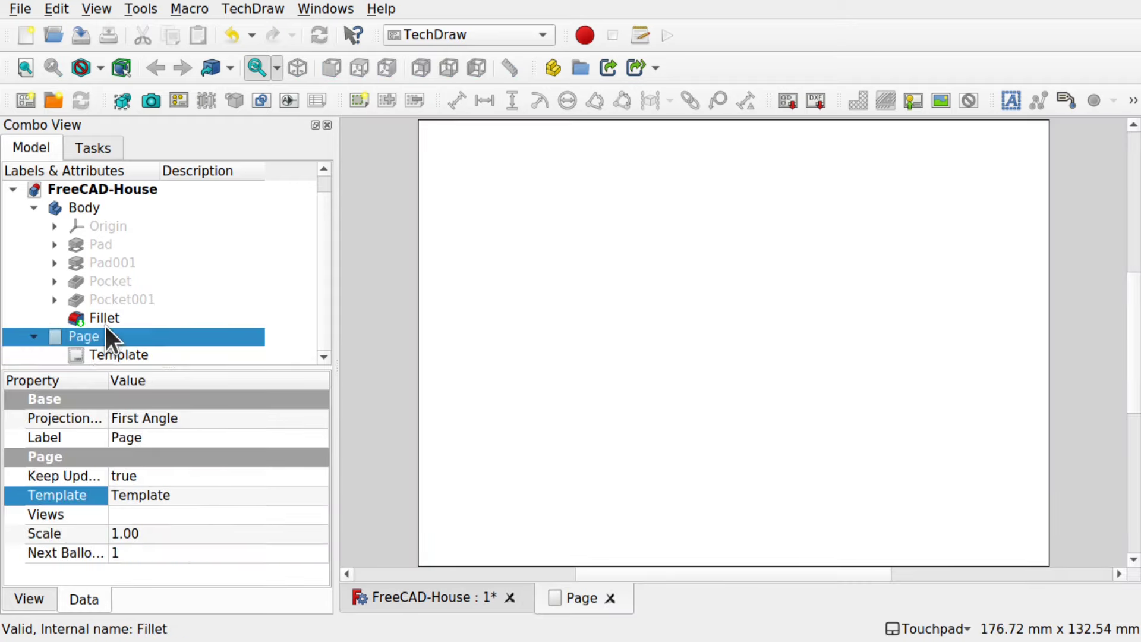
pyautogui.click(104, 323)
pyautogui.click(470, 314)
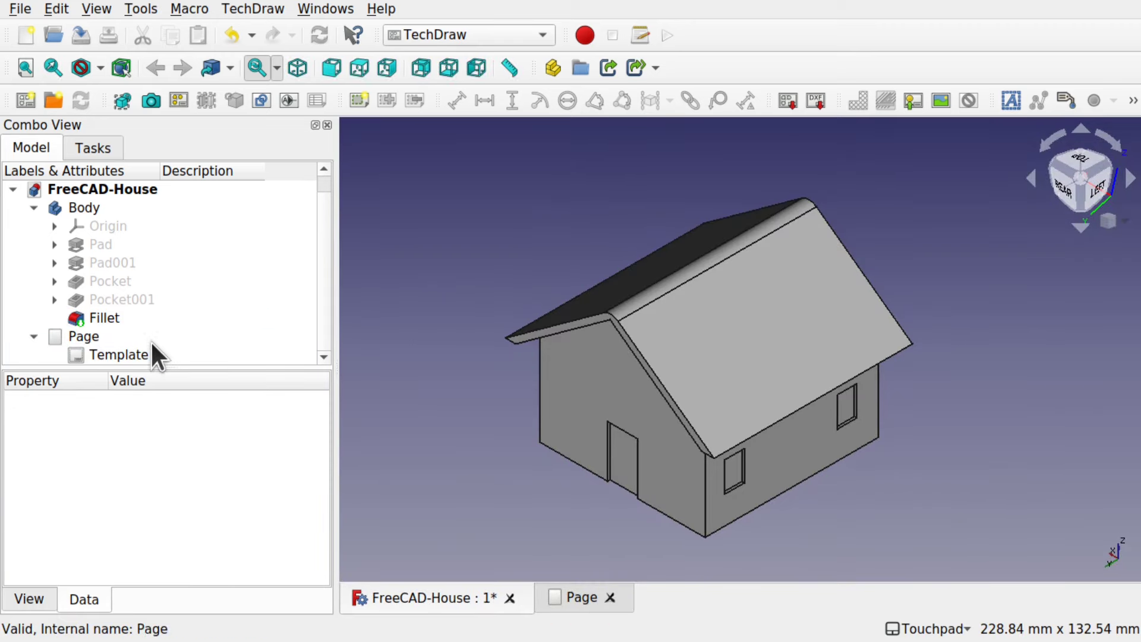
# Insert separate drawing views of the Fillet feature in its current tilted, front, top, right and rear orientations
pyautogui.click(140, 317)
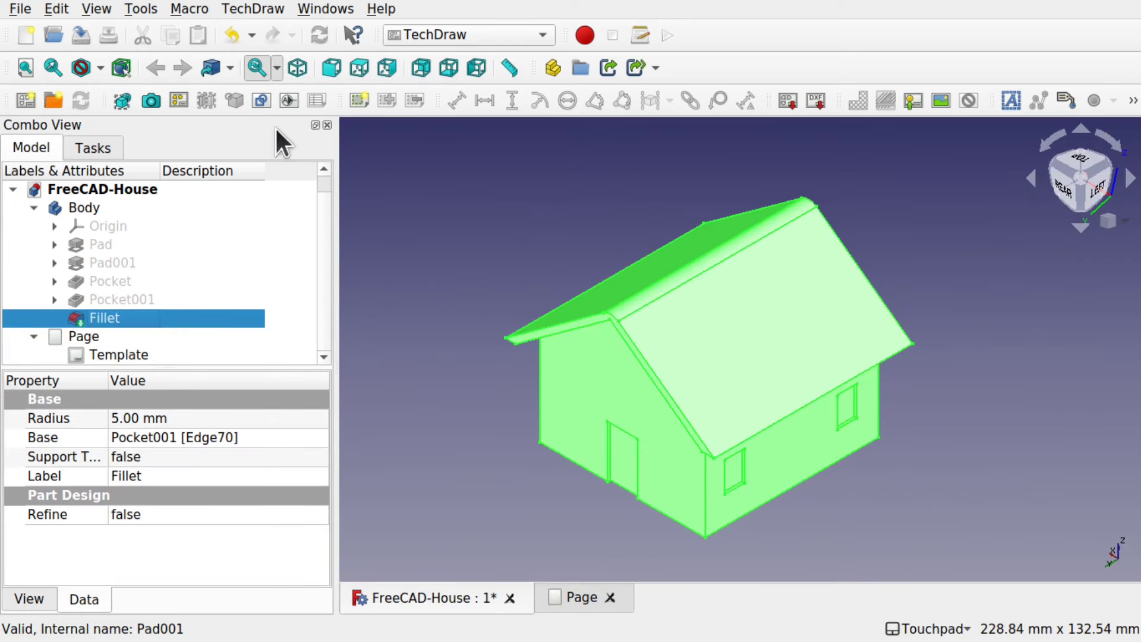
pyautogui.click(122, 99)
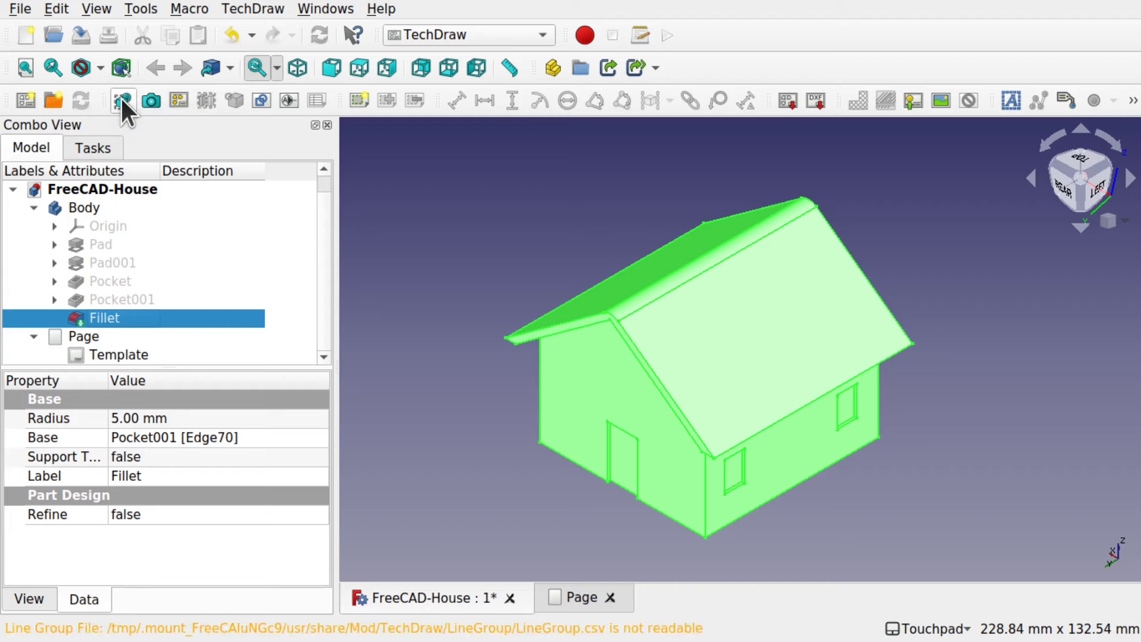
pyautogui.click(330, 68)
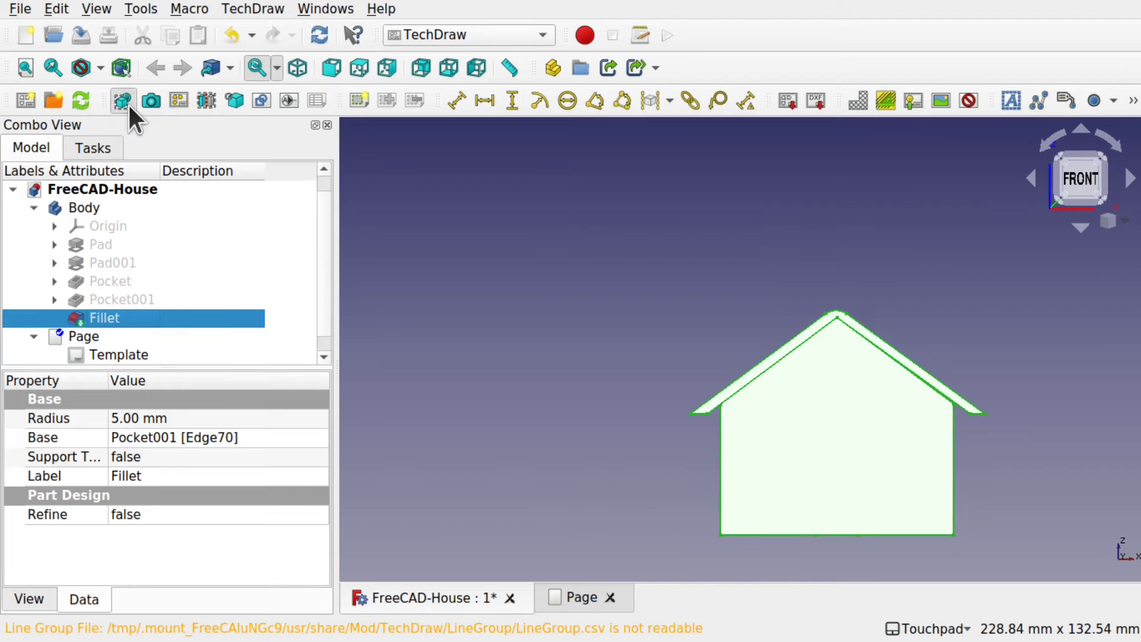
pyautogui.click(359, 67)
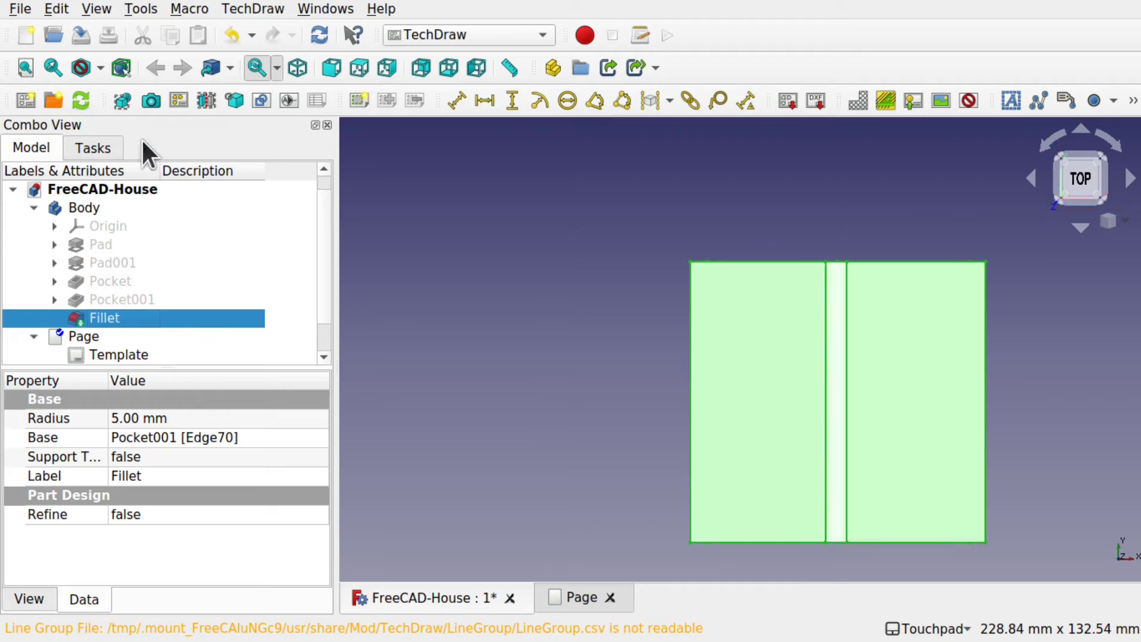
pyautogui.click(387, 68)
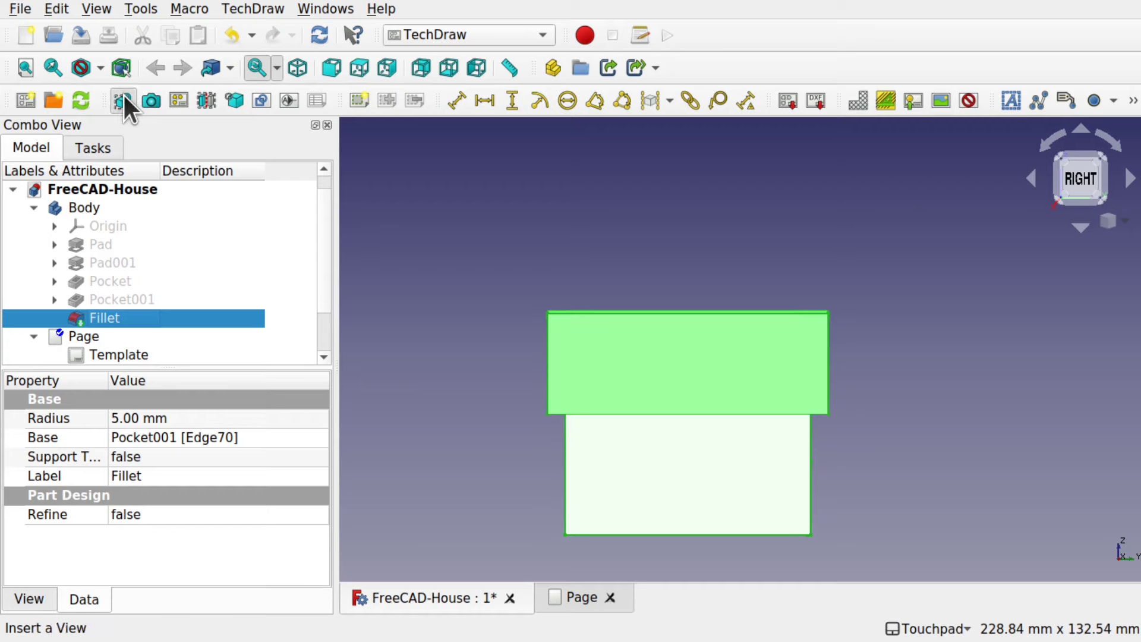
pyautogui.click(123, 100)
pyautogui.click(417, 70)
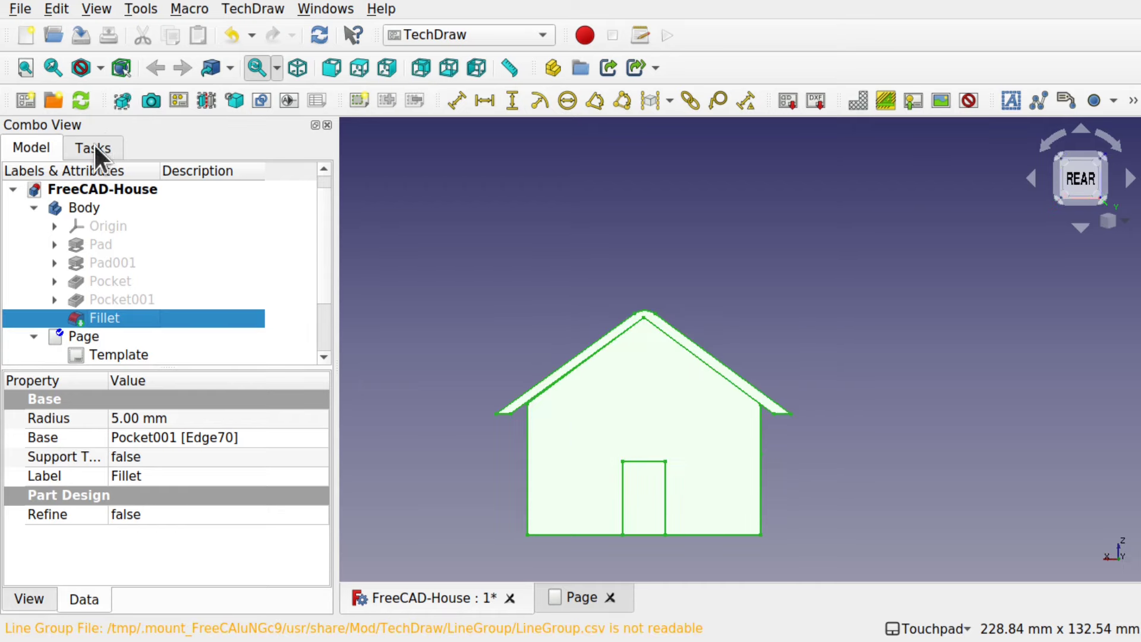
# Spread the overlapping house views apart on the page, with the rear view at upper left and the right-side view below it
pyautogui.click(577, 585)
pyautogui.click(691, 417)
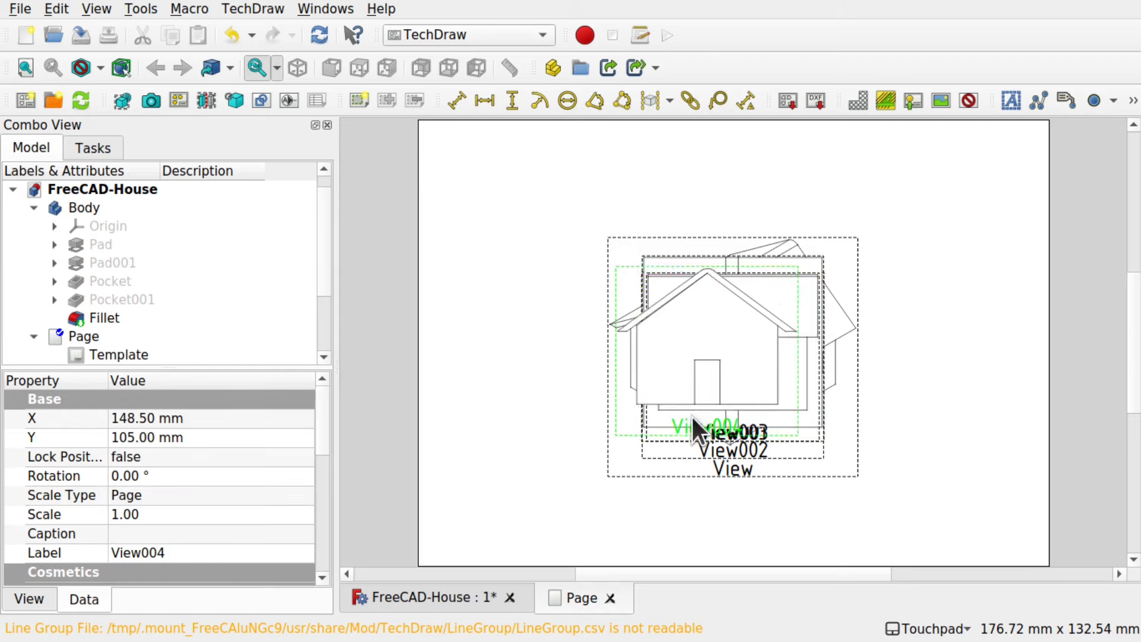
pyautogui.moveTo(692, 416); pyautogui.dragTo(539, 287)
pyautogui.moveTo(734, 428); pyautogui.dragTo(539, 506)
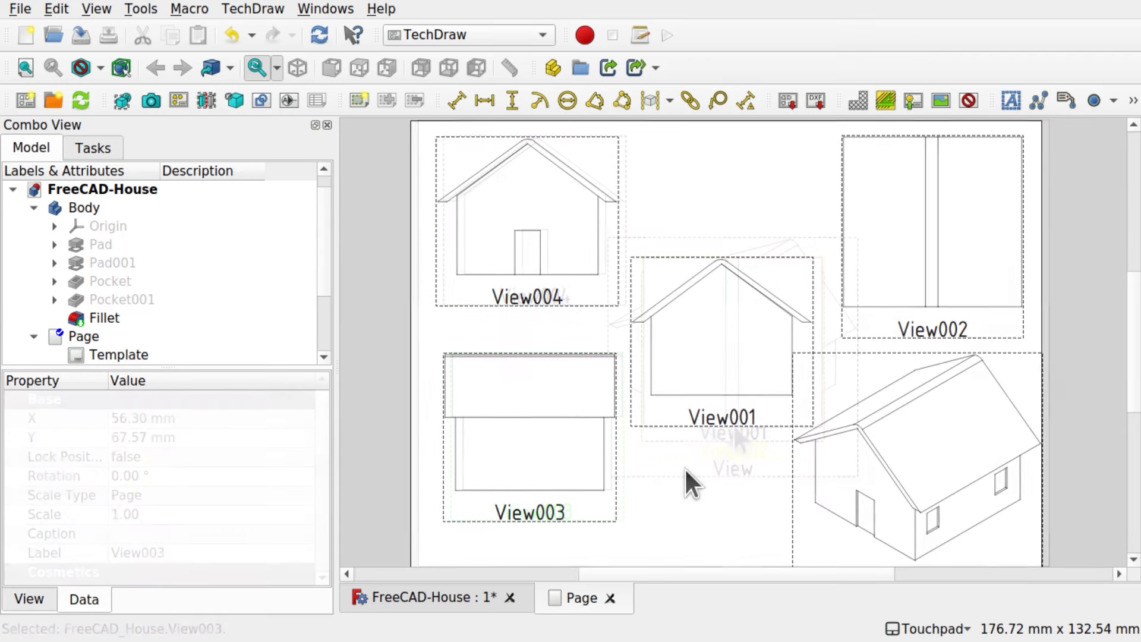
# Insert a text annotation on the page and look over the related TechDraw annotation commands
pyautogui.click(1011, 102)
pyautogui.click(733, 334)
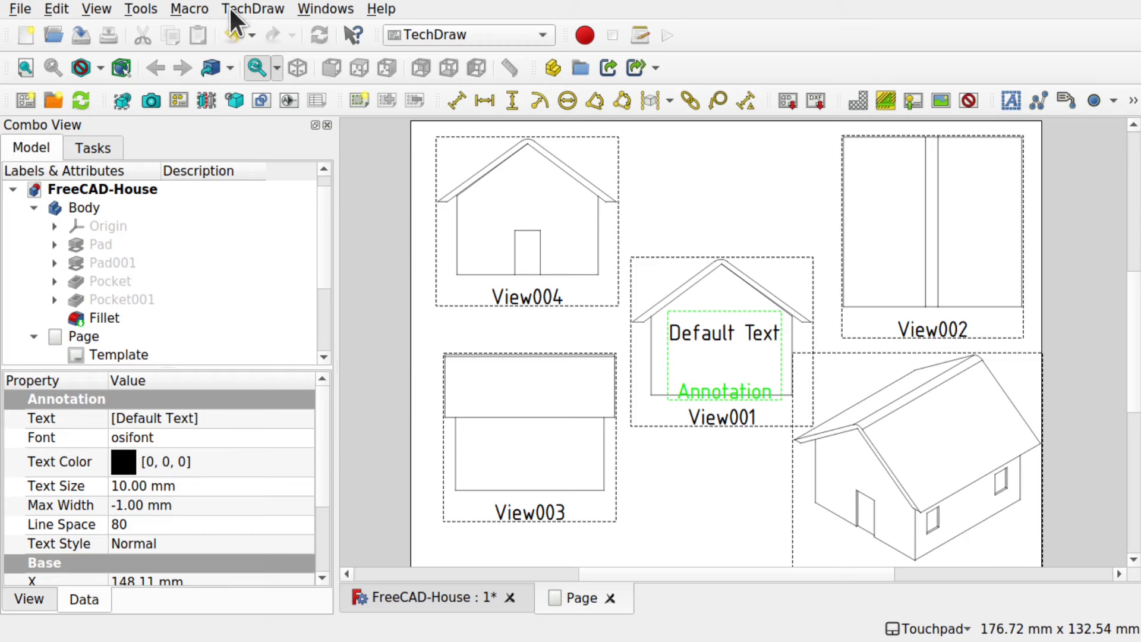
pyautogui.click(250, 8)
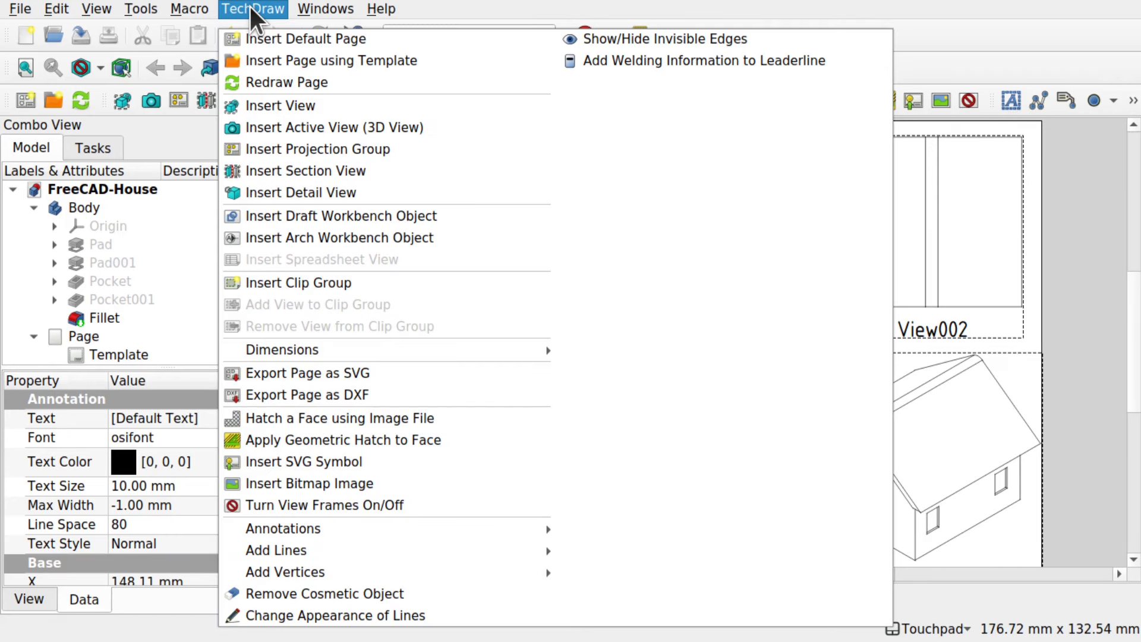
pyautogui.moveTo(337, 531)
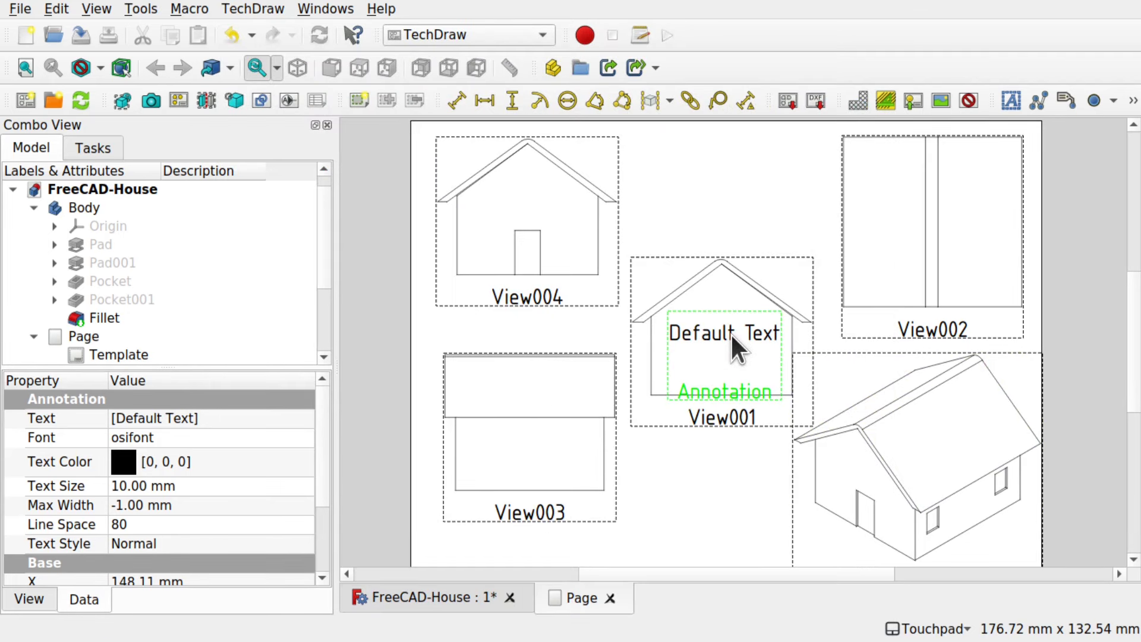
# Change the annotation's text to "House Plans" and move it above View001, between View004 and View002
pyautogui.click(276, 418)
pyautogui.scroll(-2, 321, 337)
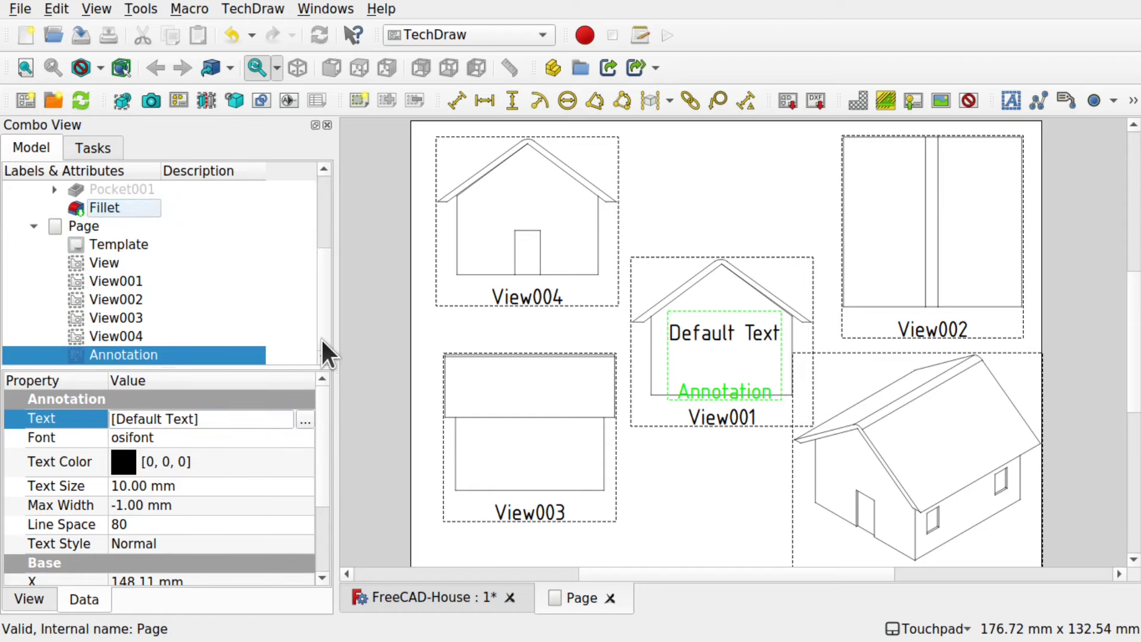
pyautogui.click(305, 419)
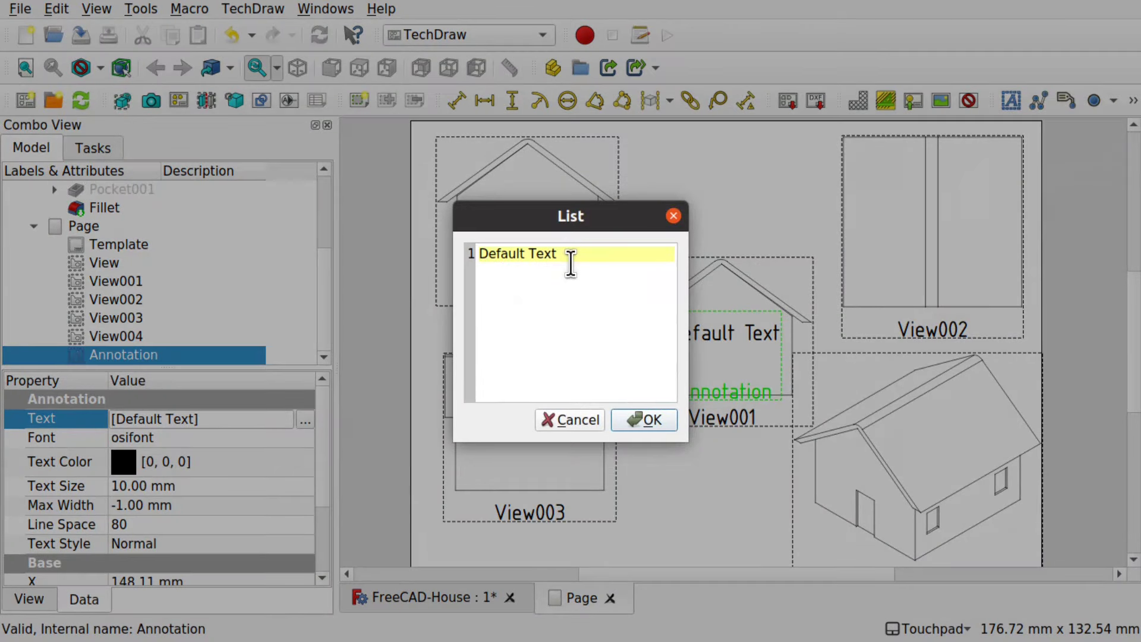
pyautogui.moveTo(571, 256); pyautogui.dragTo(455, 255)
pyautogui.write('Hpu')
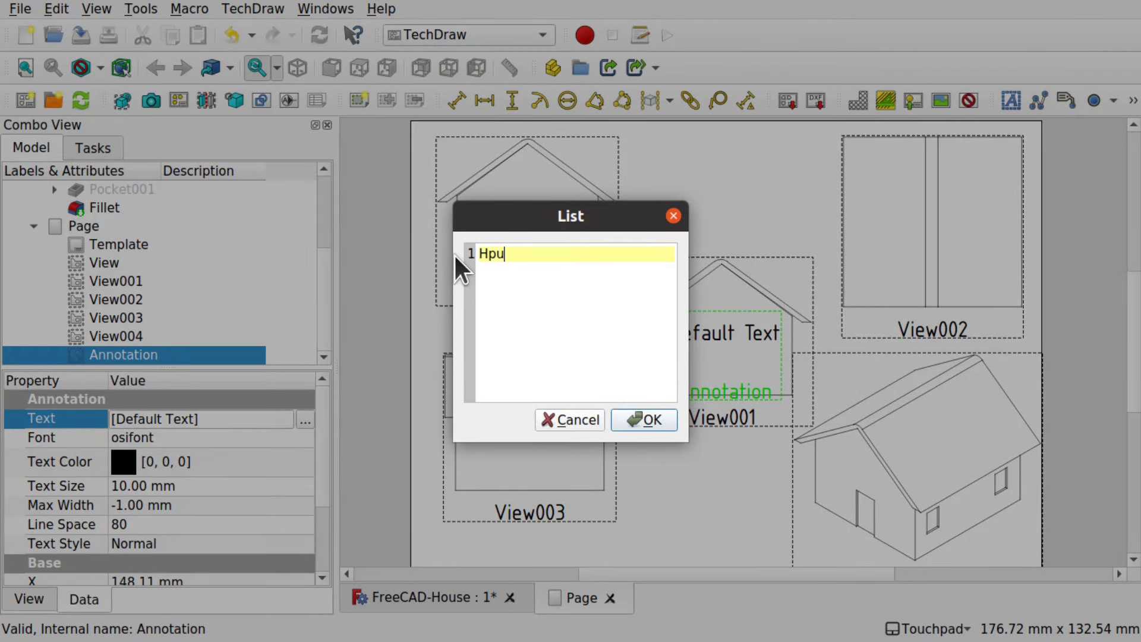
pyautogui.press('BackSpace')
pyautogui.press('BackSpace')
pyautogui.write('ouse Plans')
pyautogui.click(645, 419)
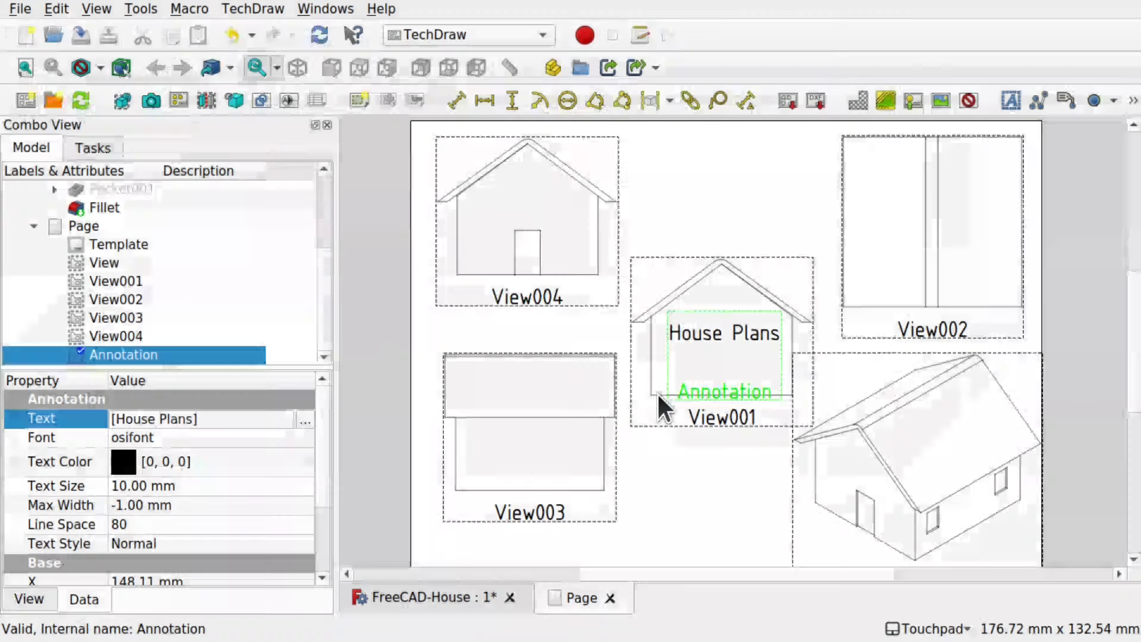
pyautogui.moveTo(720, 331)
pyautogui.mouseDown()
pyautogui.moveTo(730, 198)
pyautogui.moveTo(708, 195)
pyautogui.moveTo(711, 155)
pyautogui.mouseUp()
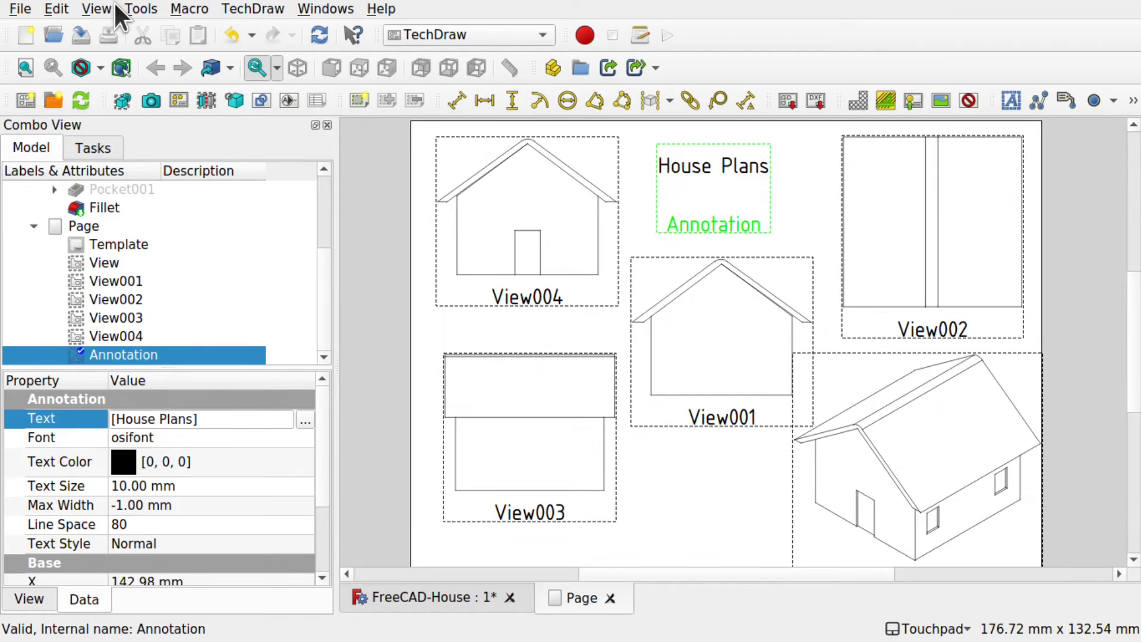
# Export the drawing page as a PDF named House in the Downloads folder
pyautogui.click(21, 9)
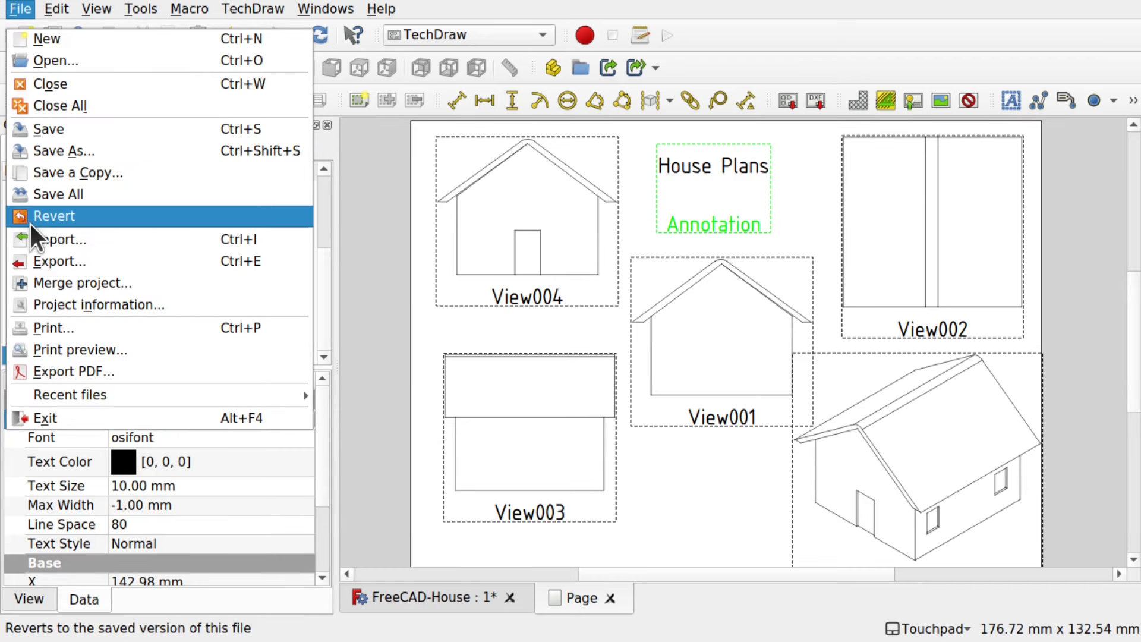
pyautogui.click(108, 369)
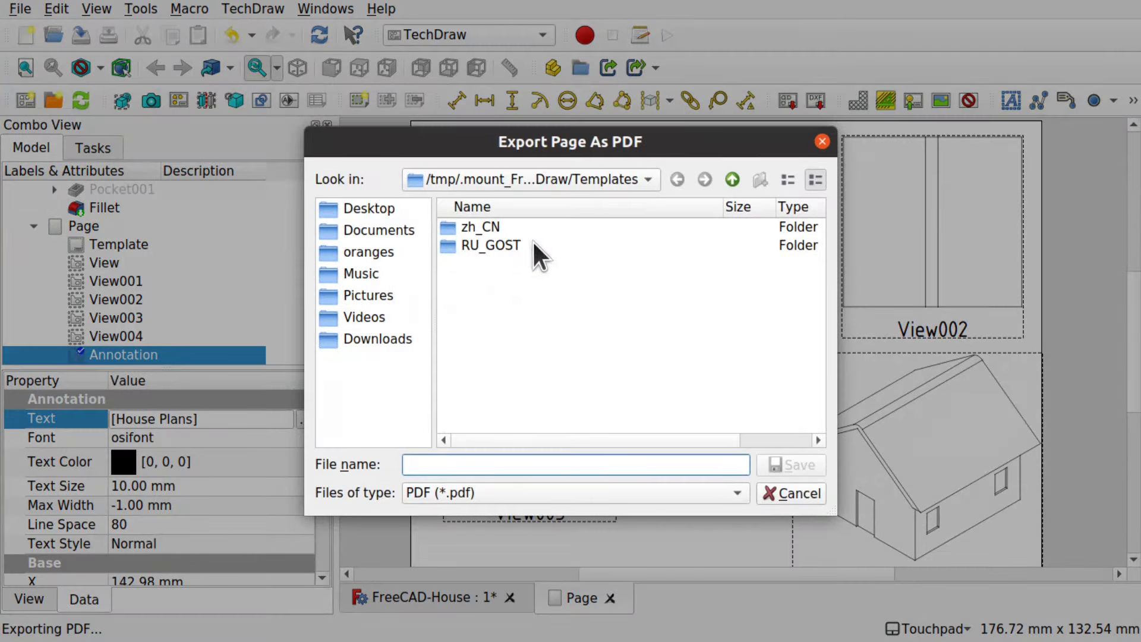
pyautogui.click(370, 339)
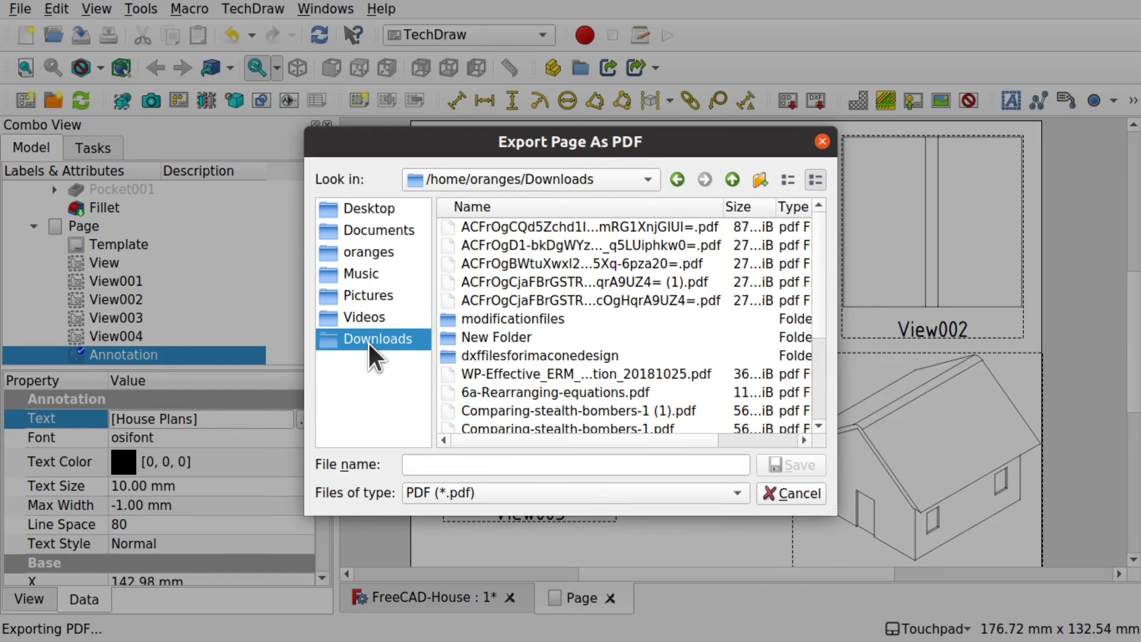
pyautogui.click(465, 465)
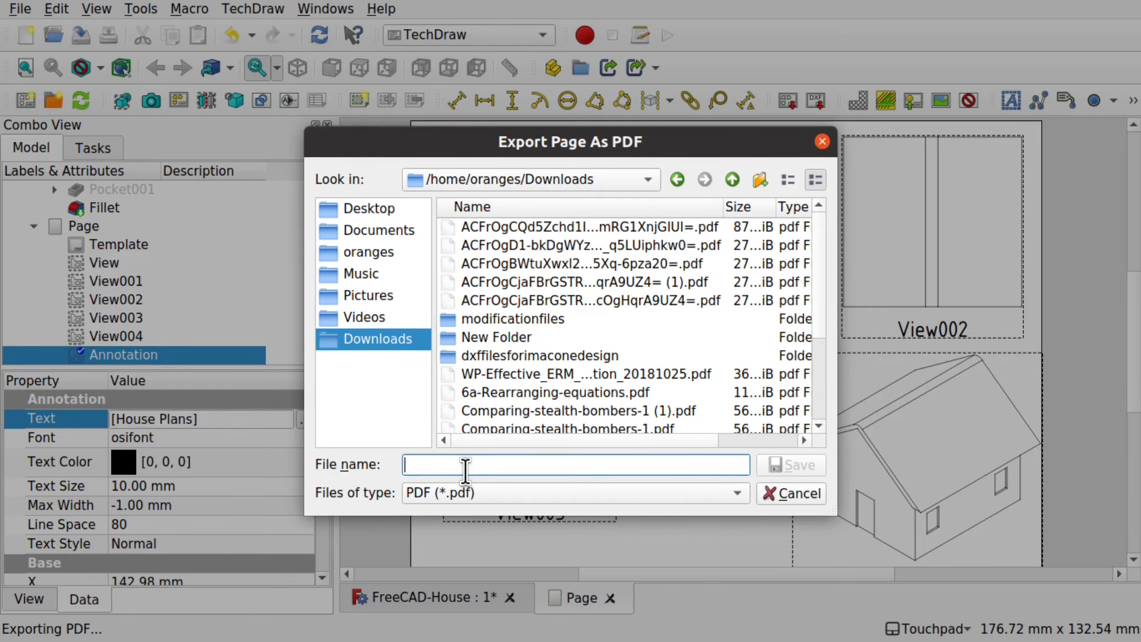
pyautogui.write('House')
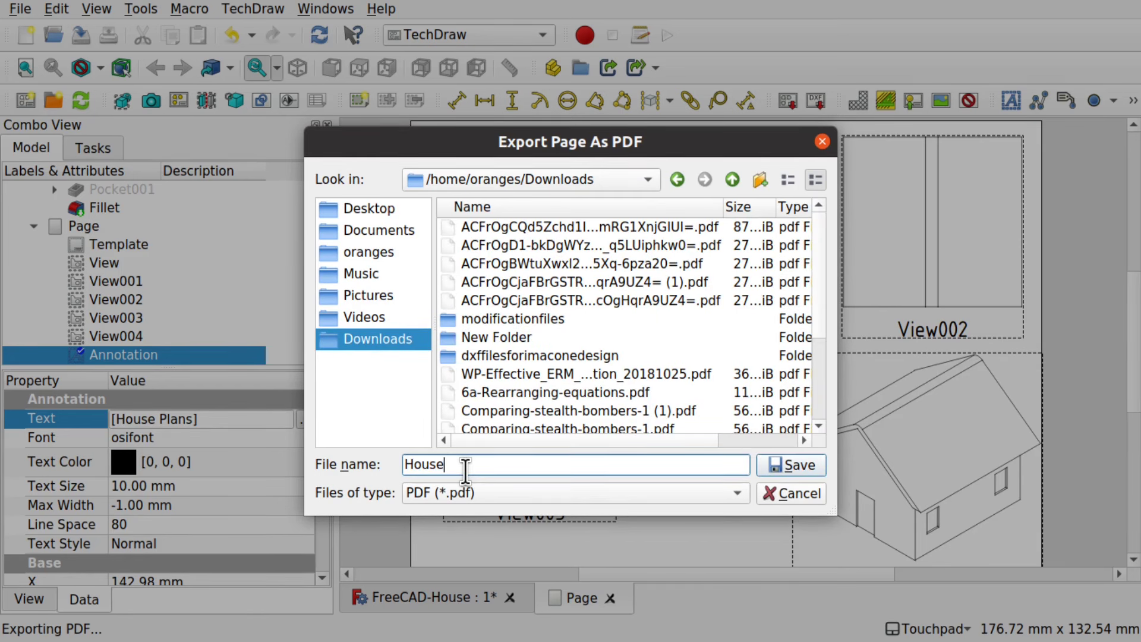
pyautogui.press('Return')
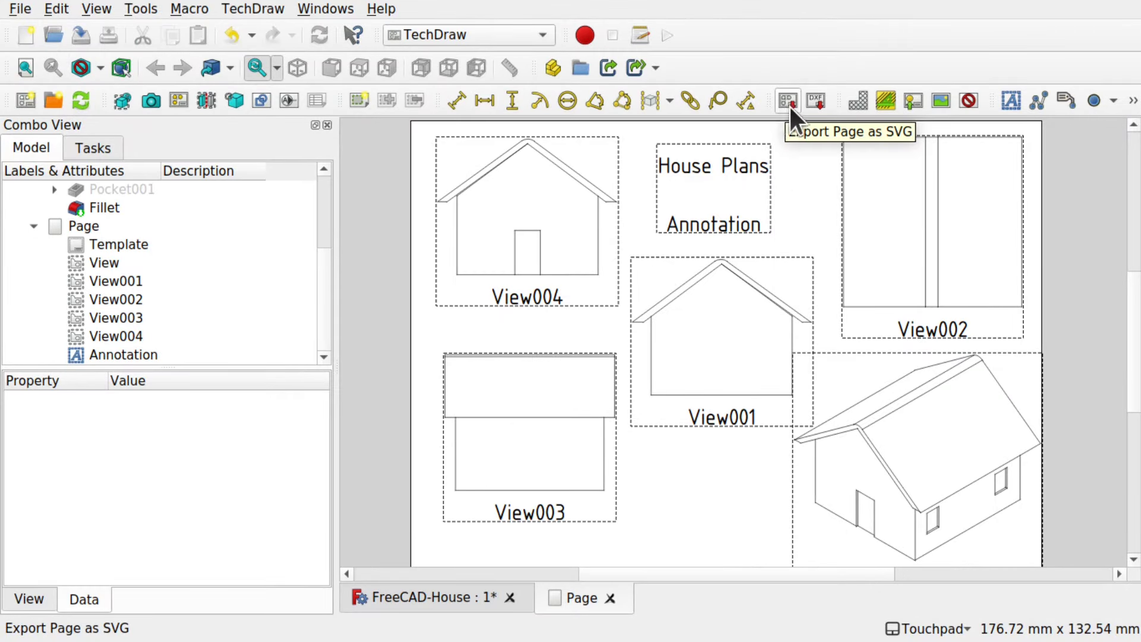
# Examine the commands for exporting the page as SVG and DXF
pyautogui.click(815, 101)
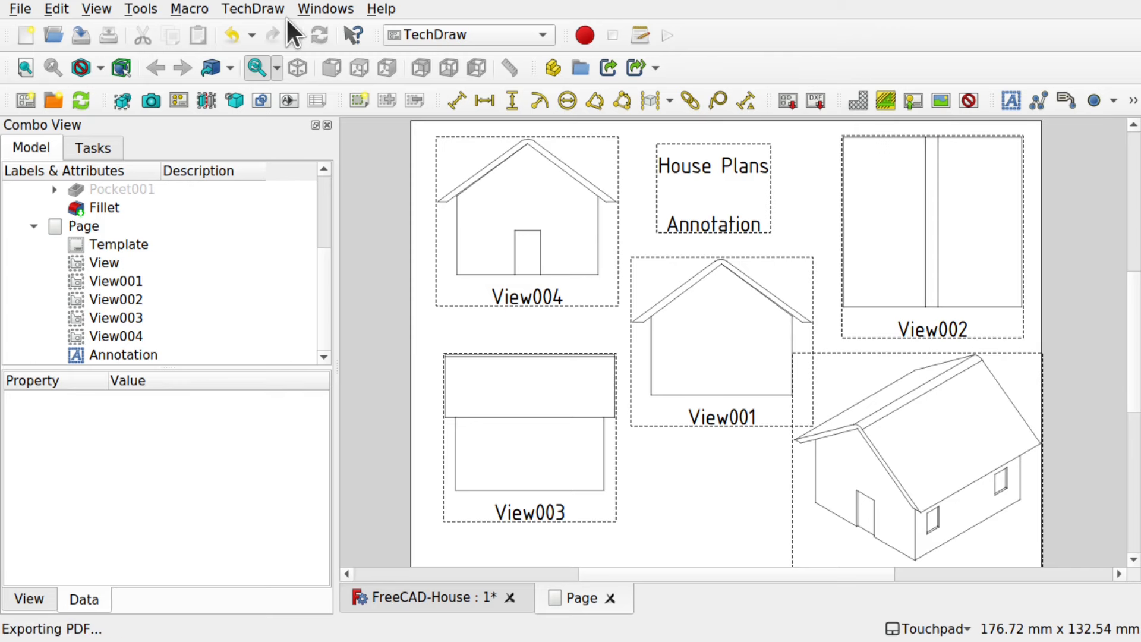
pyautogui.click(266, 10)
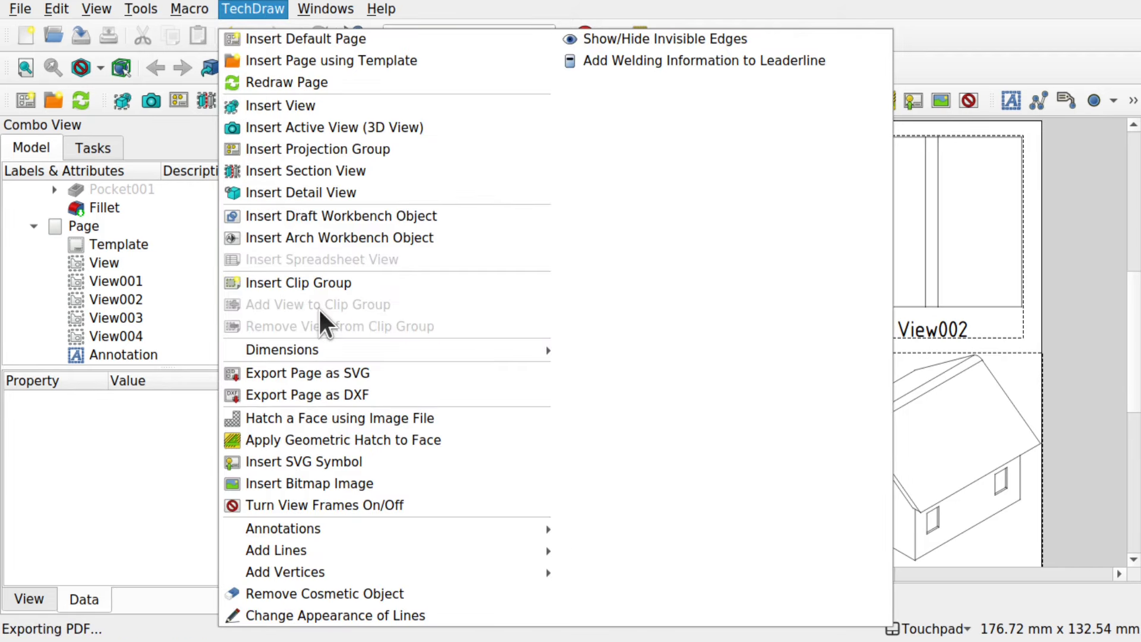
pyautogui.click(365, 401)
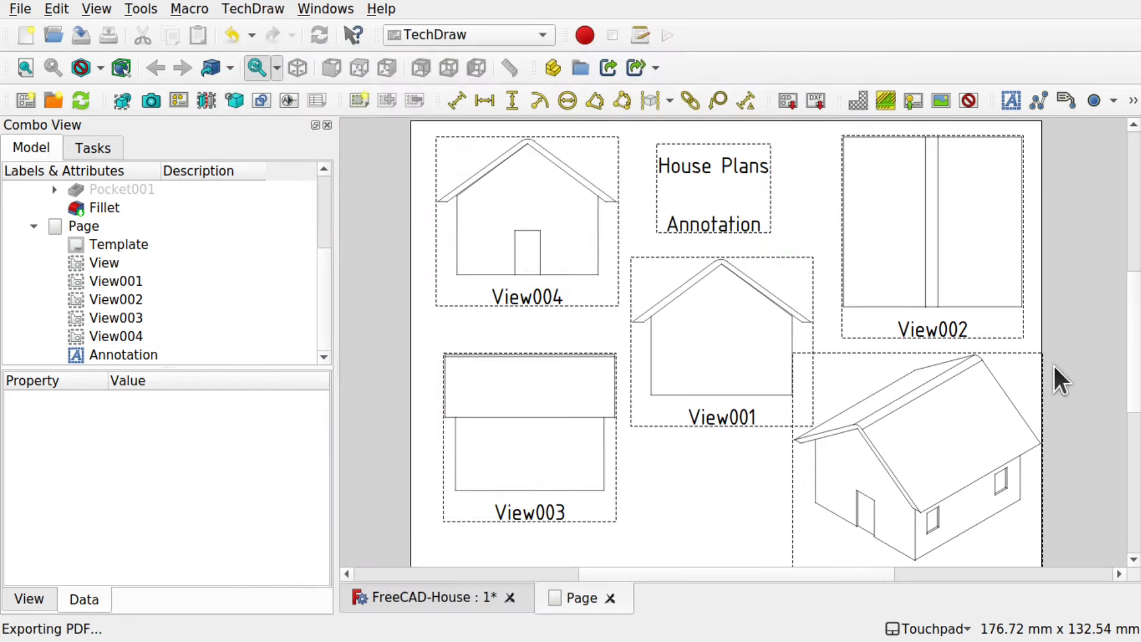